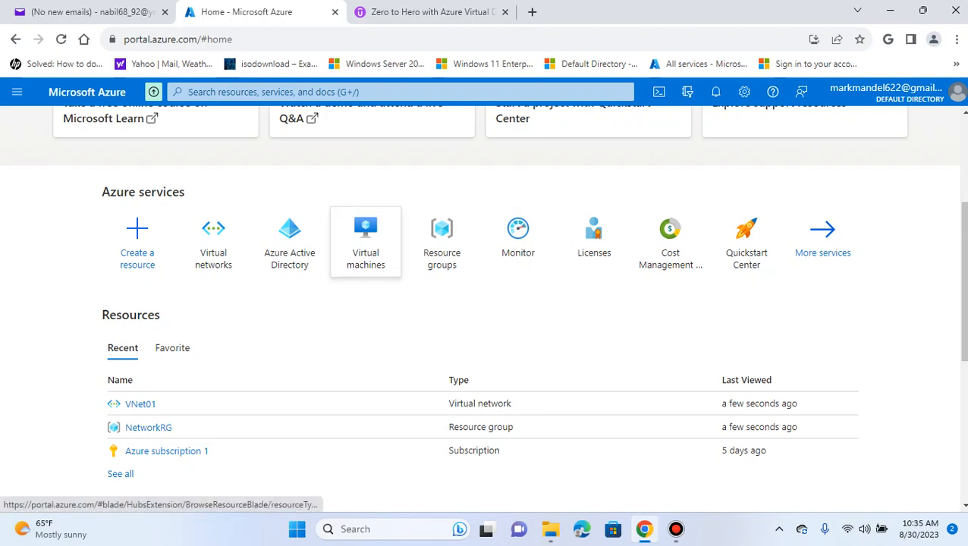
Open the virtual machines service and start creating a new Azure virtual machine.
scroll(519, 250, "up", 3)
scroll(387, 311, "down", 2)
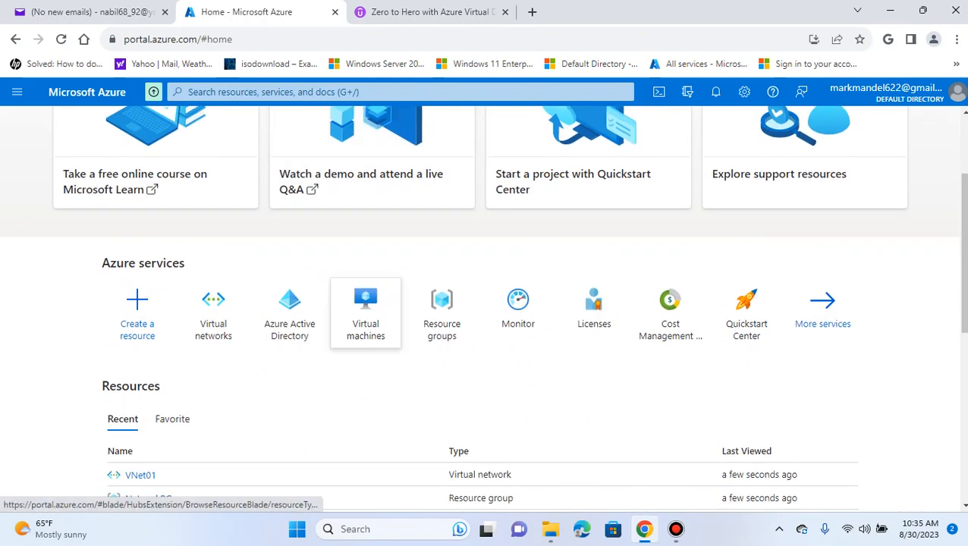
left_click(366, 311)
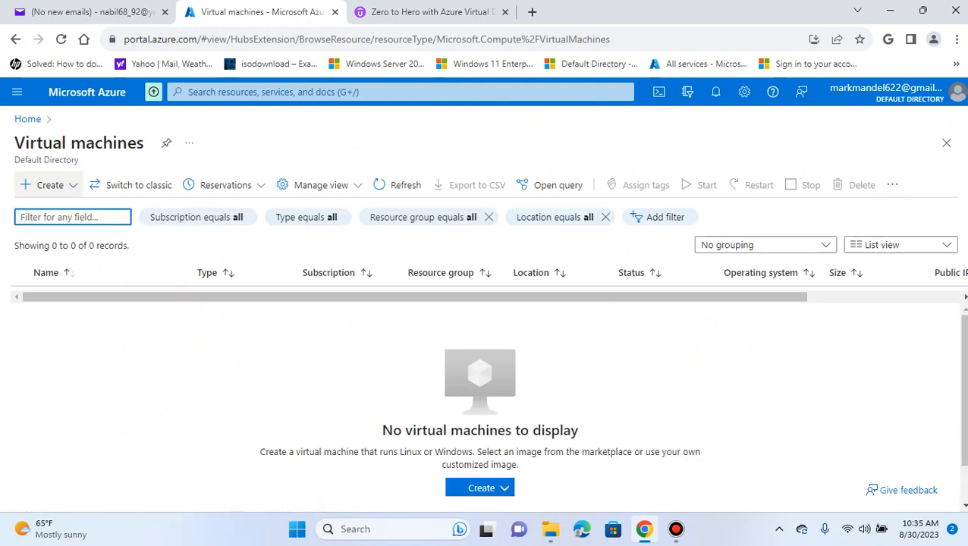
left_click(47, 186)
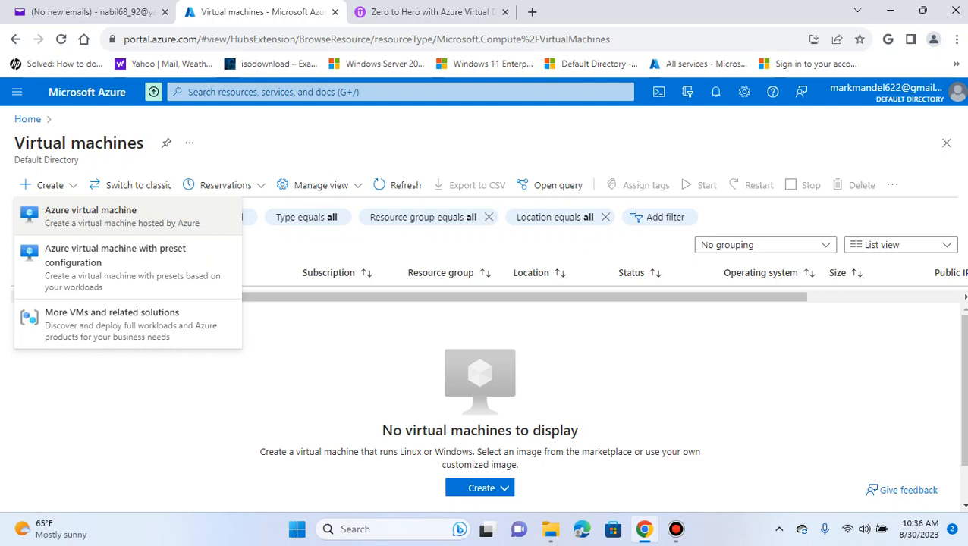
left_click(124, 217)
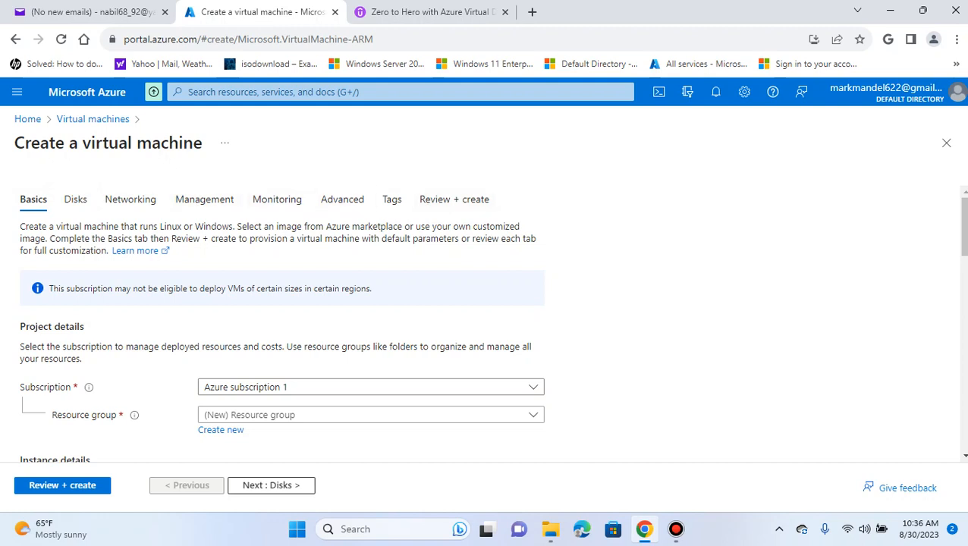
Create a new resource group named WInDCRG for the virtual machine.
scroll(485, 319, "down", 1)
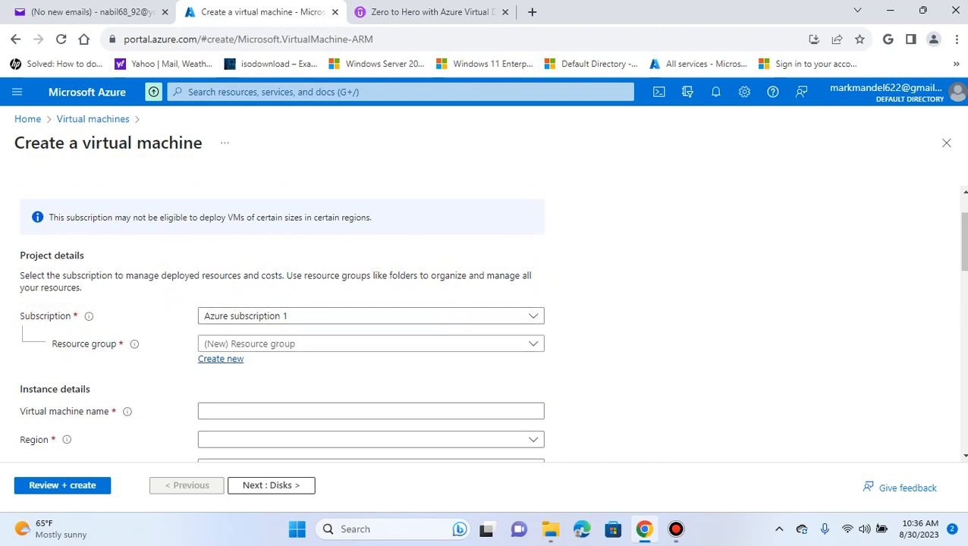
left_click(220, 359)
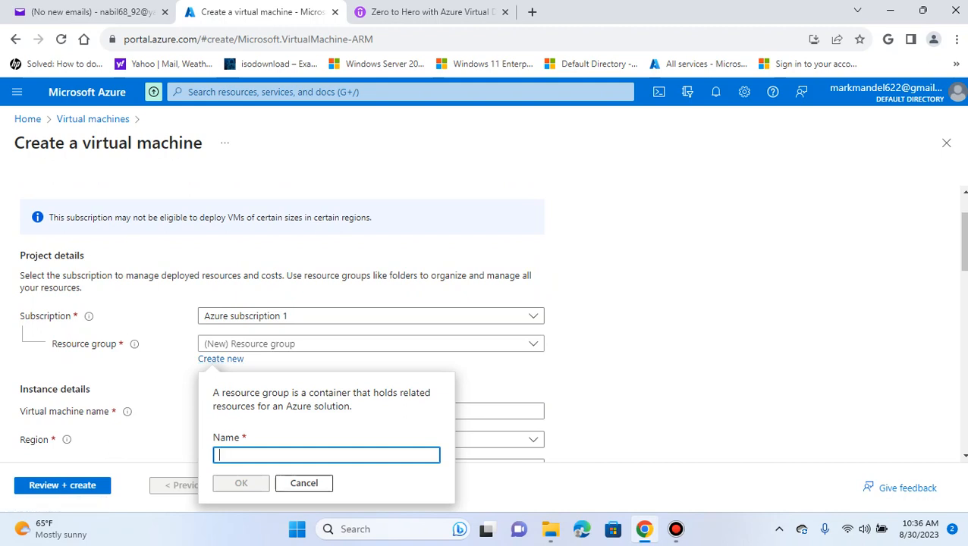
type("WIN")
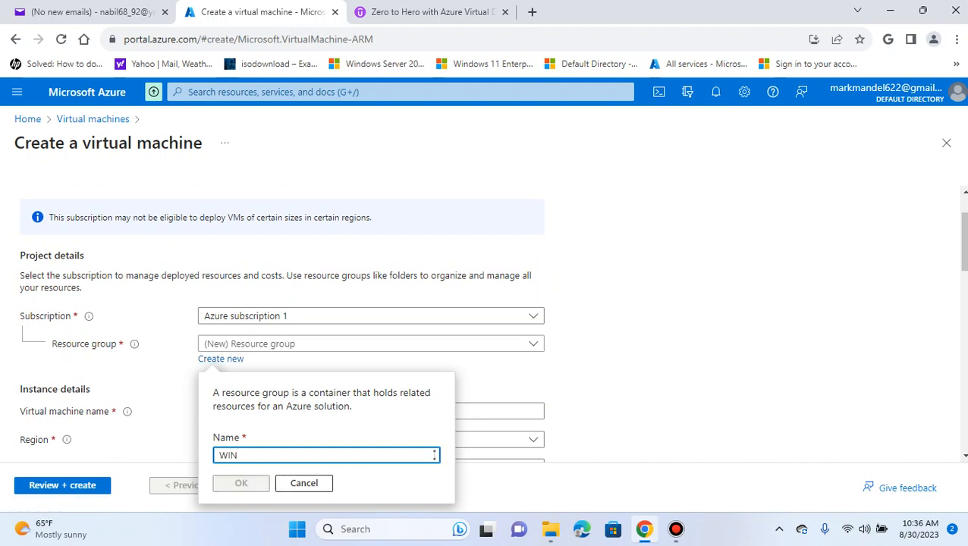
key("BackSpace")
type("nDCRG")
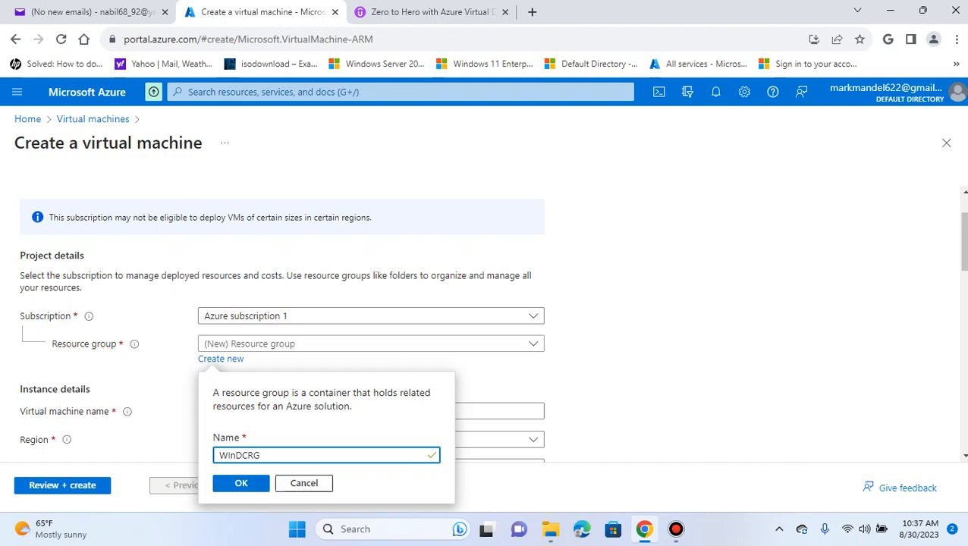
left_click(240, 484)
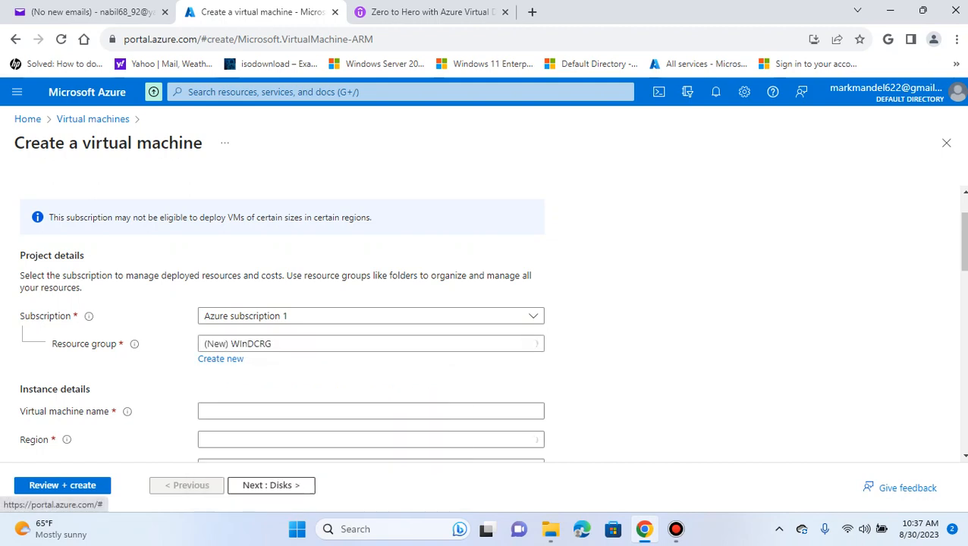
Name the virtual machine WinDC.
left_click(371, 410)
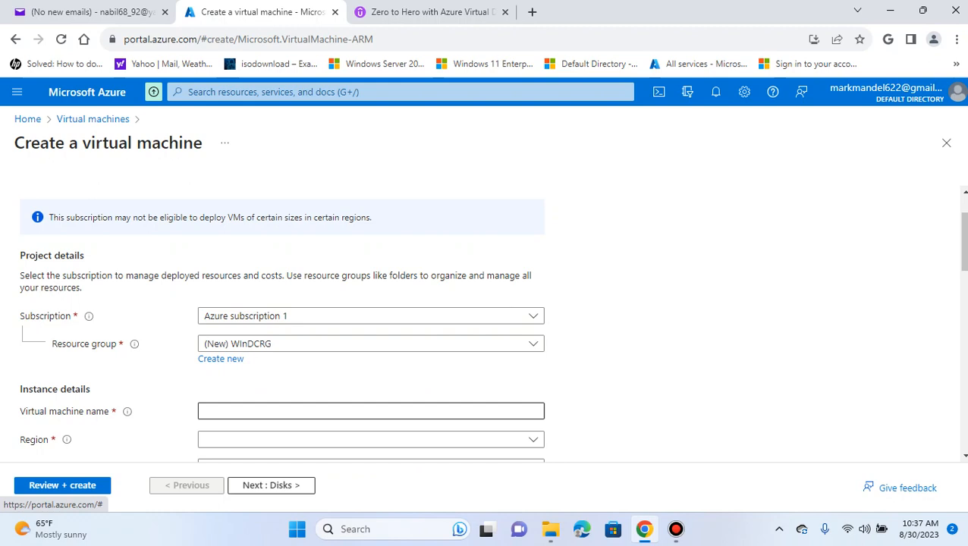
left_click(250, 412)
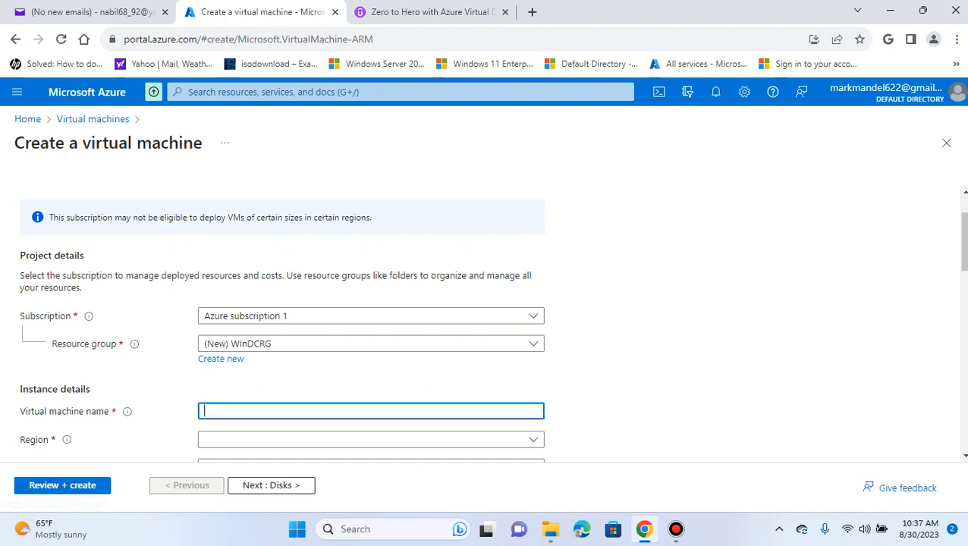
type("WinDC")
Set the virtual machine's region to (US) East US.
scroll(493, 320, "down", 2)
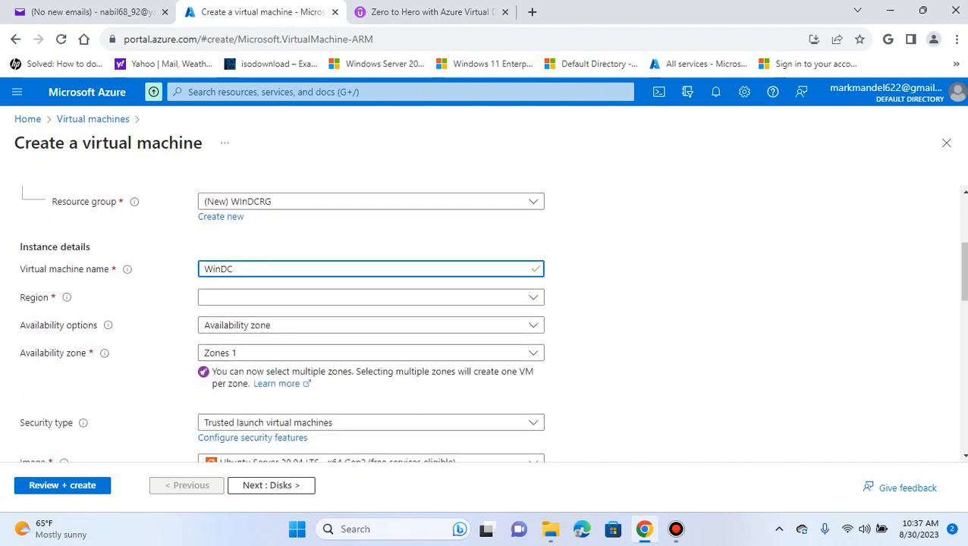
left_click(371, 297)
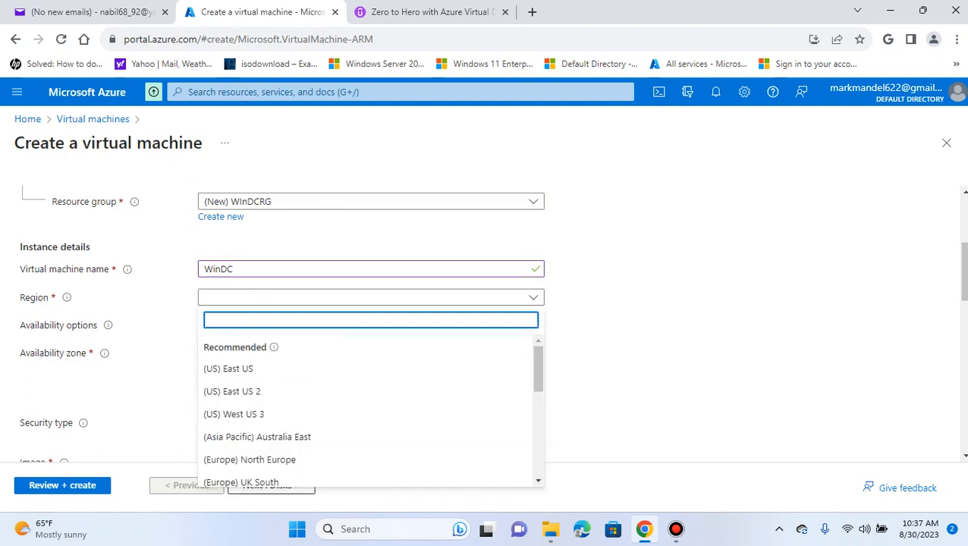
scroll(303, 368, "down", 1)
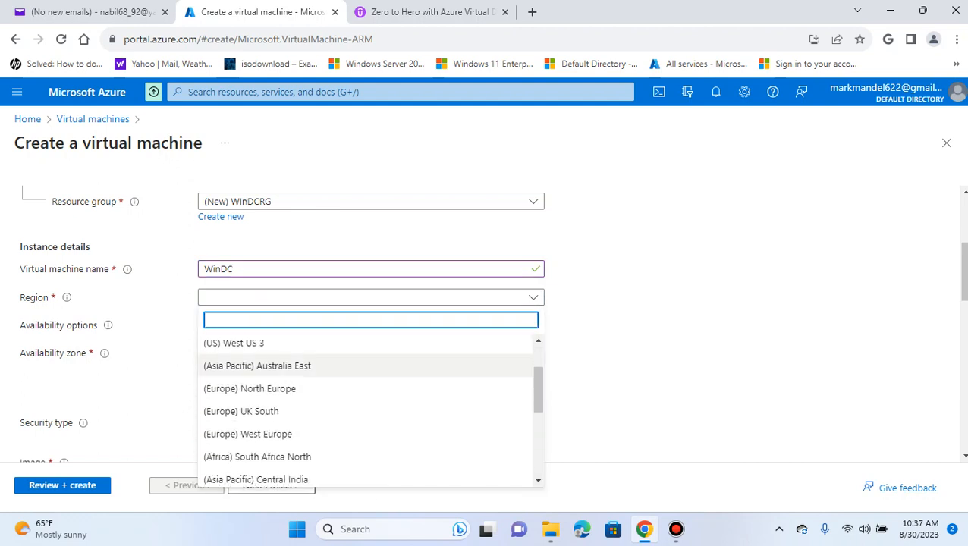
scroll(304, 366, "down", 3)
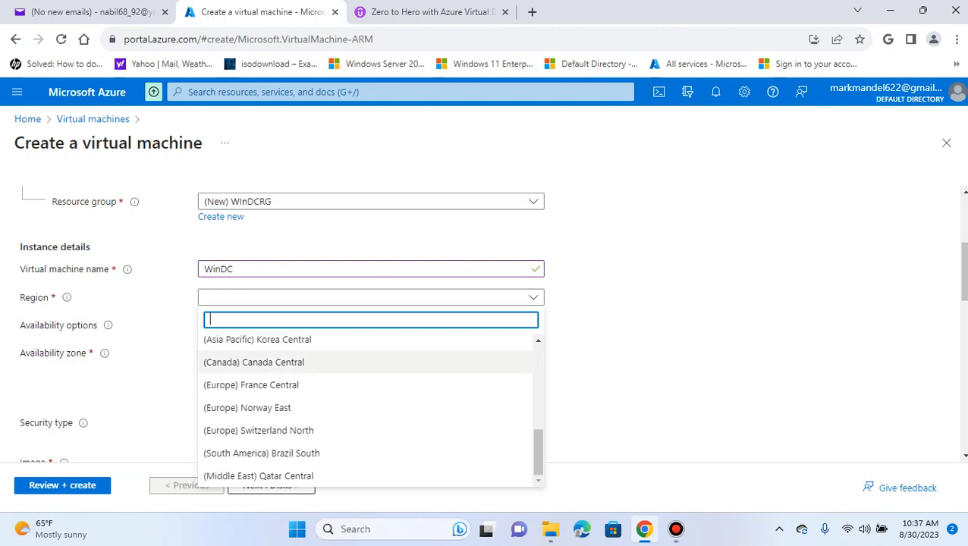
scroll(592, 402, "down", 1)
scroll(492, 323, "down", 2)
scroll(492, 324, "up", 2)
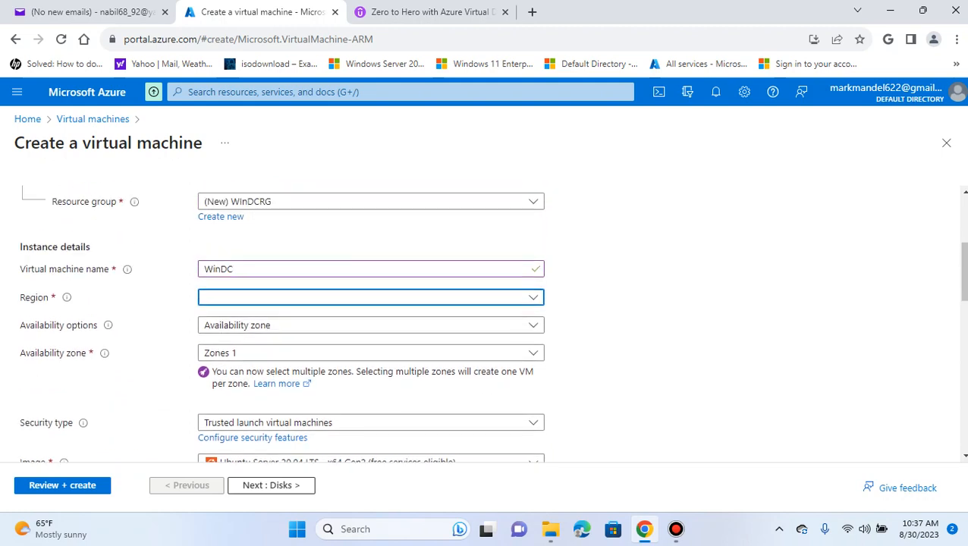
scroll(486, 319, "up", 1)
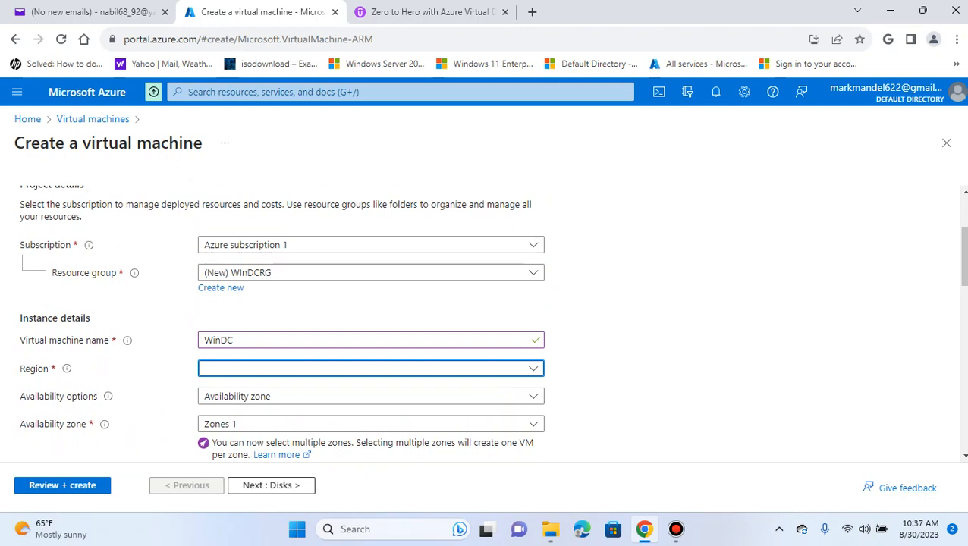
scroll(485, 322, "down", 1)
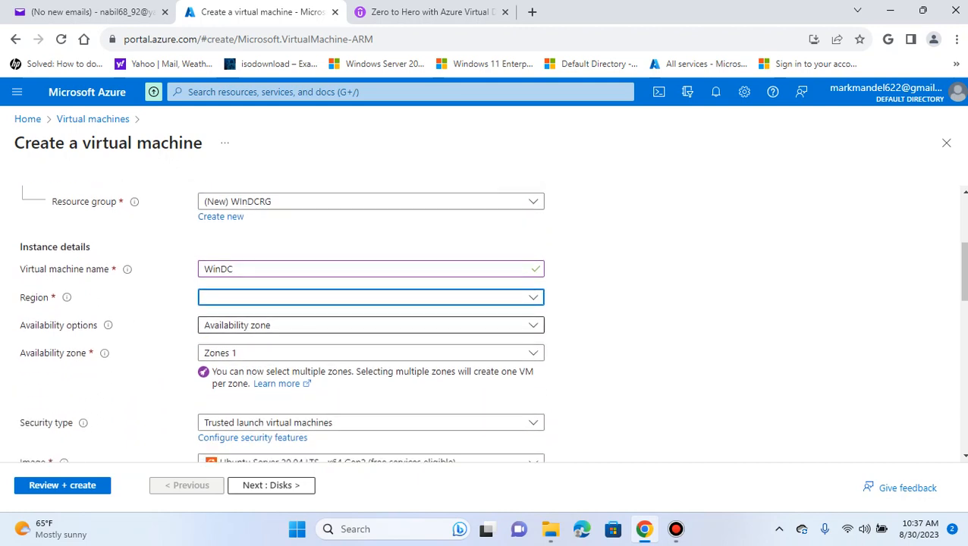
left_click(534, 297)
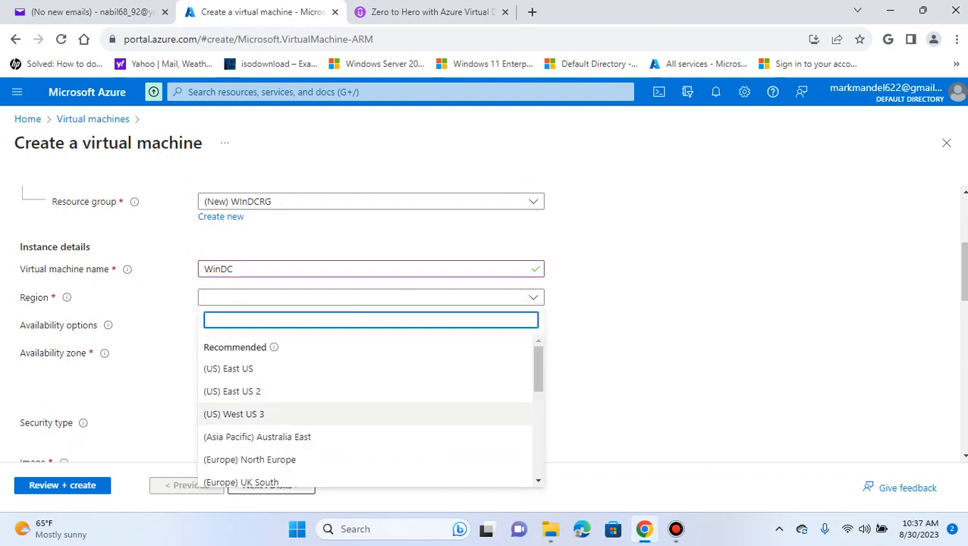
left_click(227, 369)
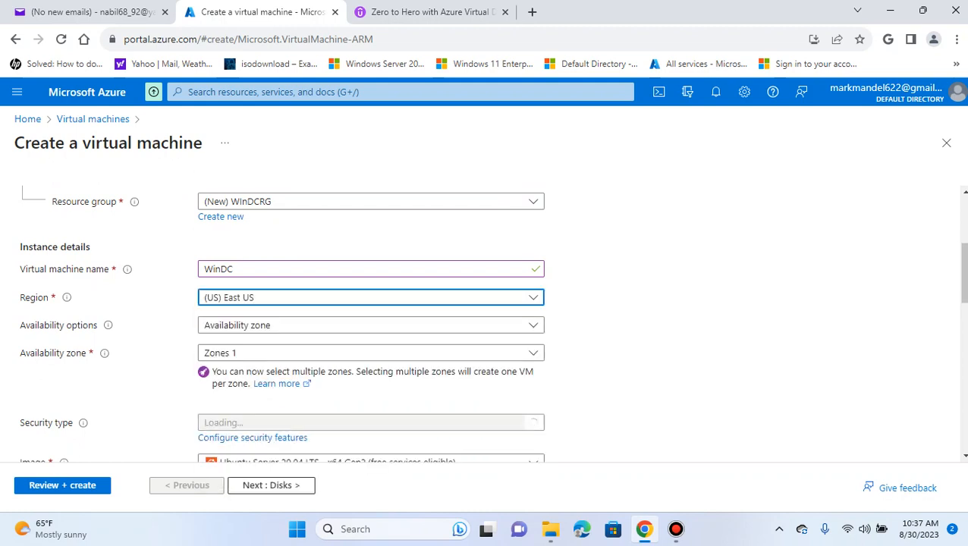
Set the virtual machine's availability options to No infrastructure redundancy required.
left_click(371, 326)
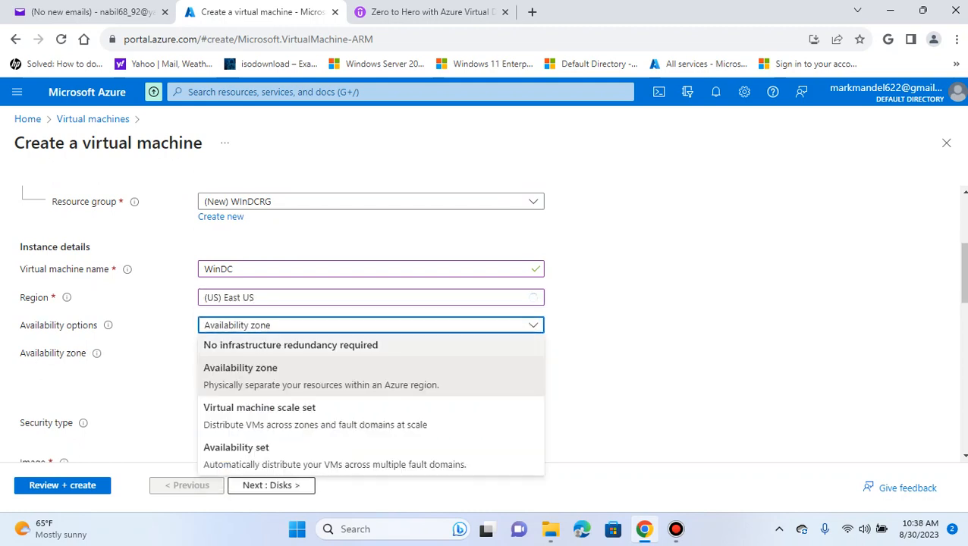
left_click(291, 346)
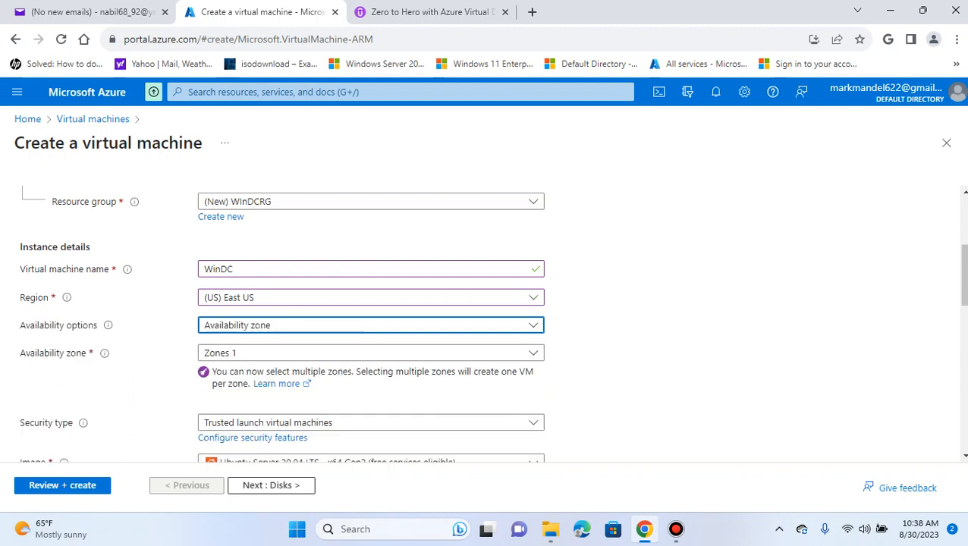
left_click(371, 326)
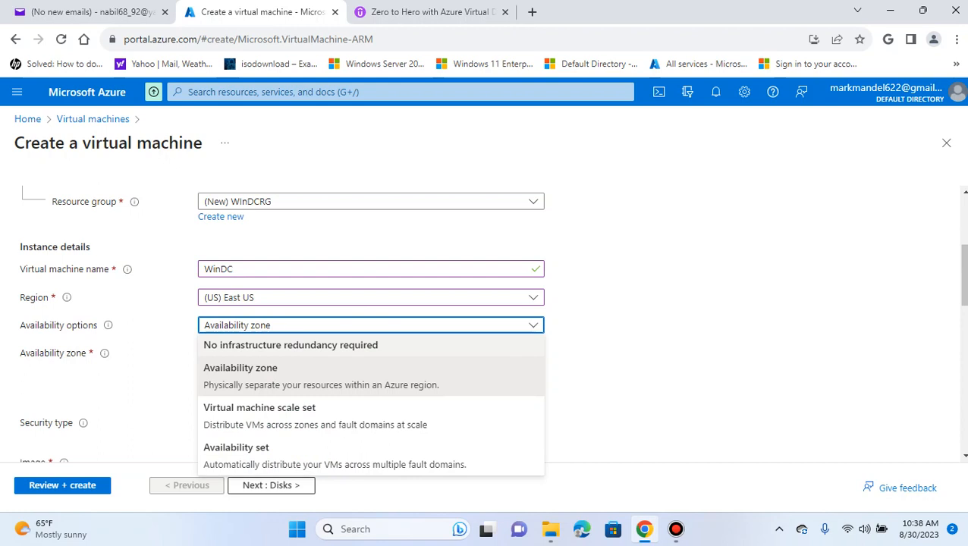
left_click(290, 345)
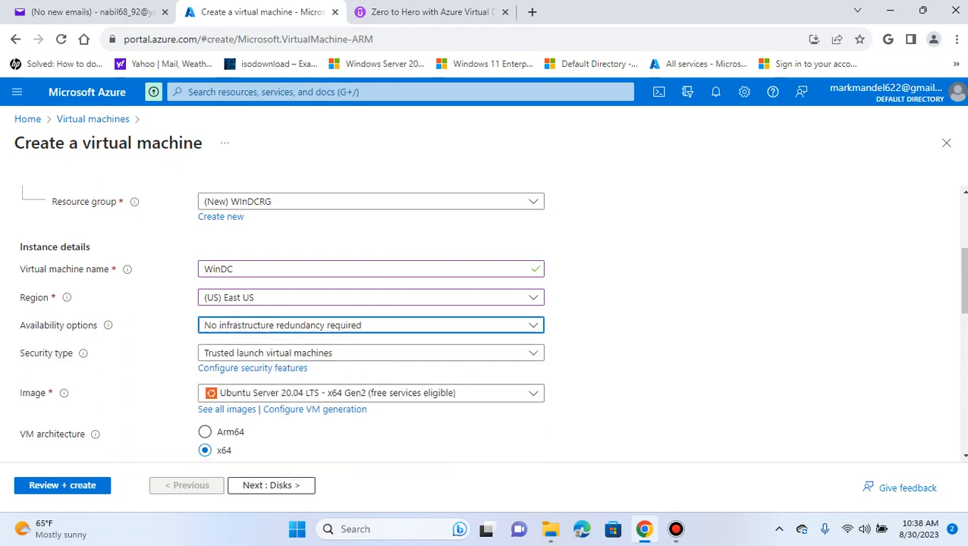
Look through the regions offered for the virtual machine and keep (US) East US selected.
left_click(533, 297)
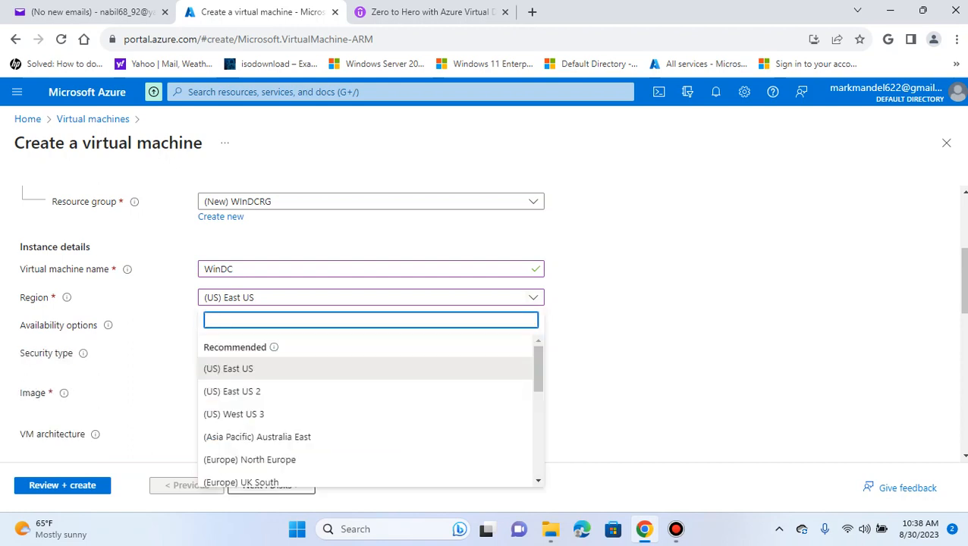
scroll(303, 367, "down", 1)
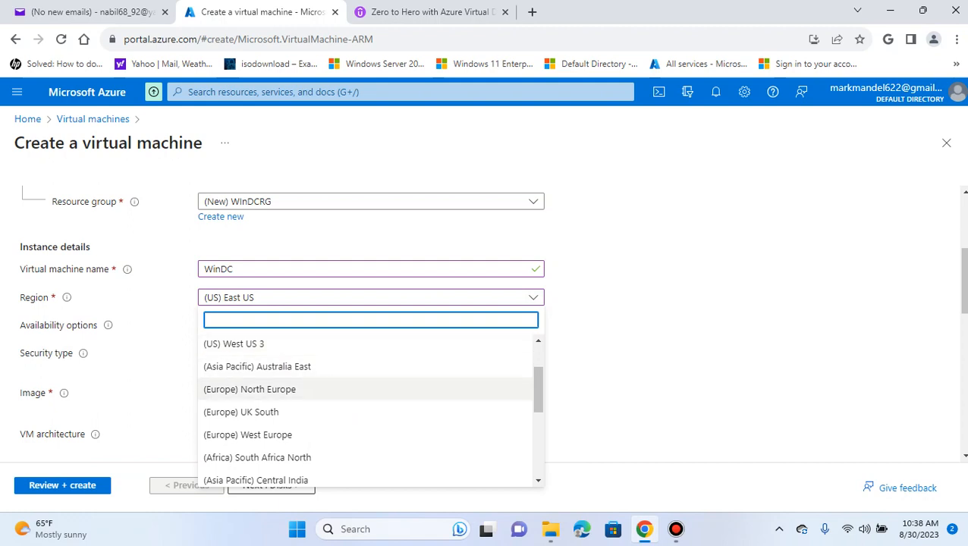
scroll(303, 379, "up", 2)
scroll(303, 380, "down", 1)
scroll(303, 402, "down", 4)
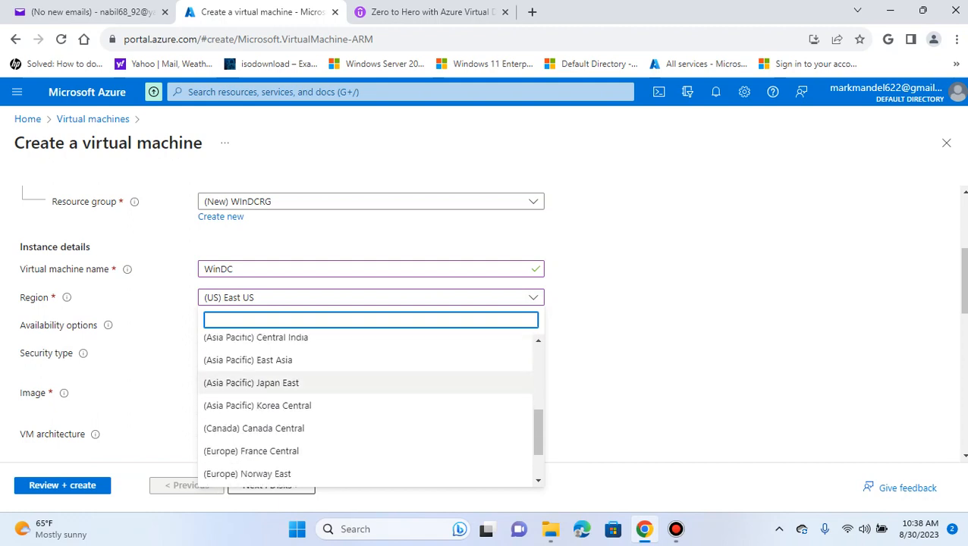
scroll(303, 379, "down", 2)
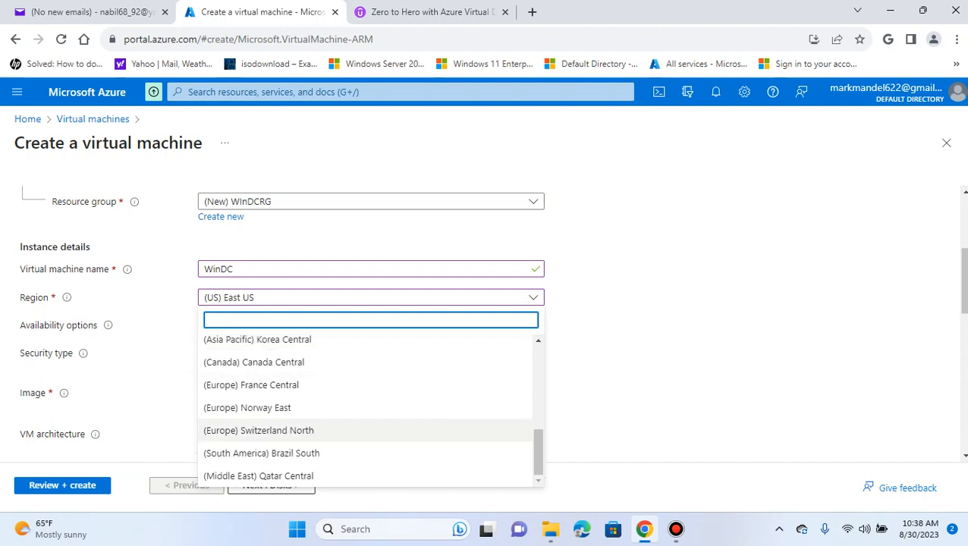
scroll(250, 402, "up", 6)
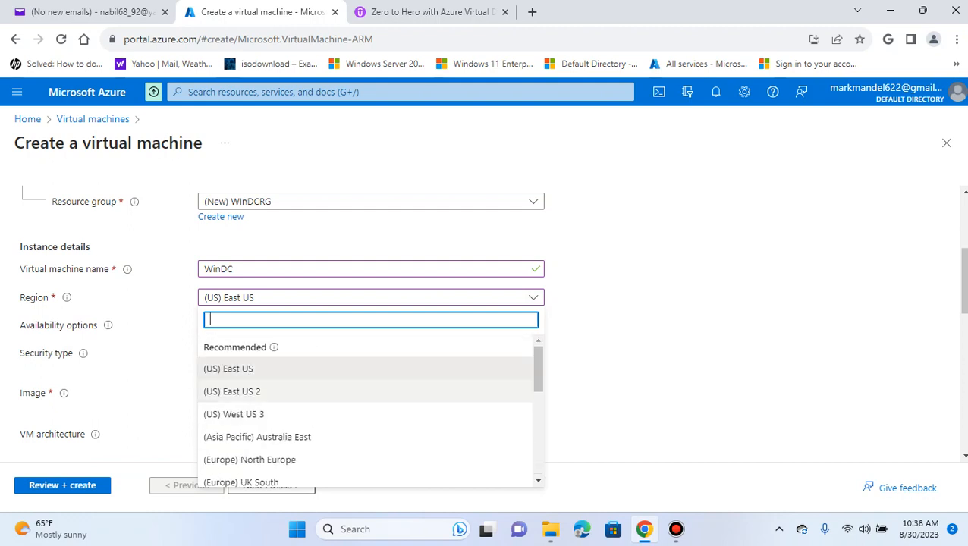
left_click(227, 367)
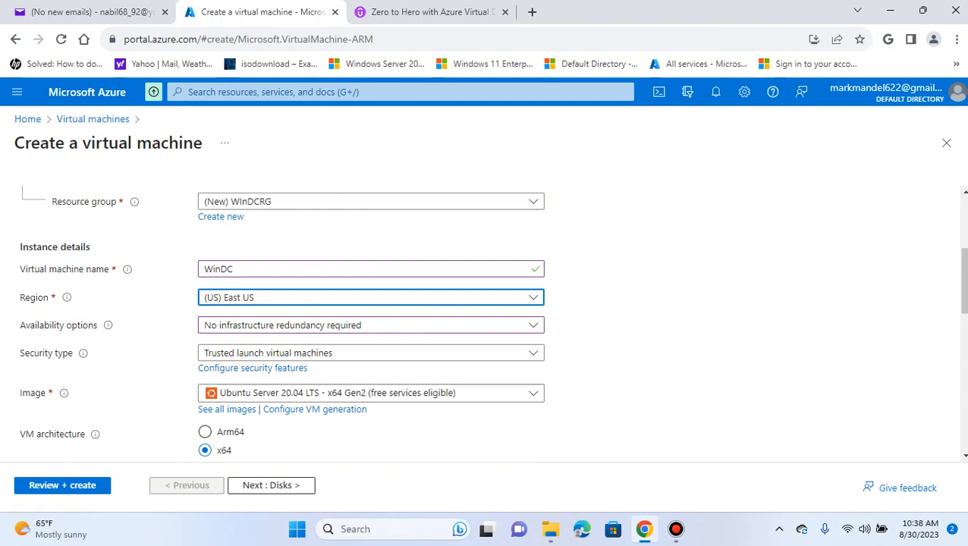
Review the security types, keeping Trusted launch virtual machines, and set the image to Windows Server 2019 Datacenter - x64 Gen2.
mouse_move(108, 325)
left_click(534, 353)
scroll(485, 322, "down", 1)
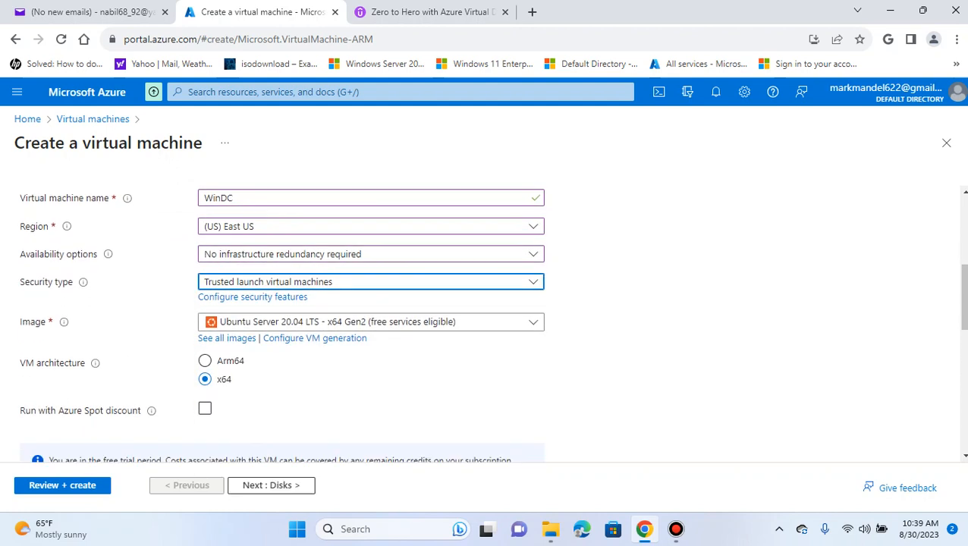
left_click(534, 283)
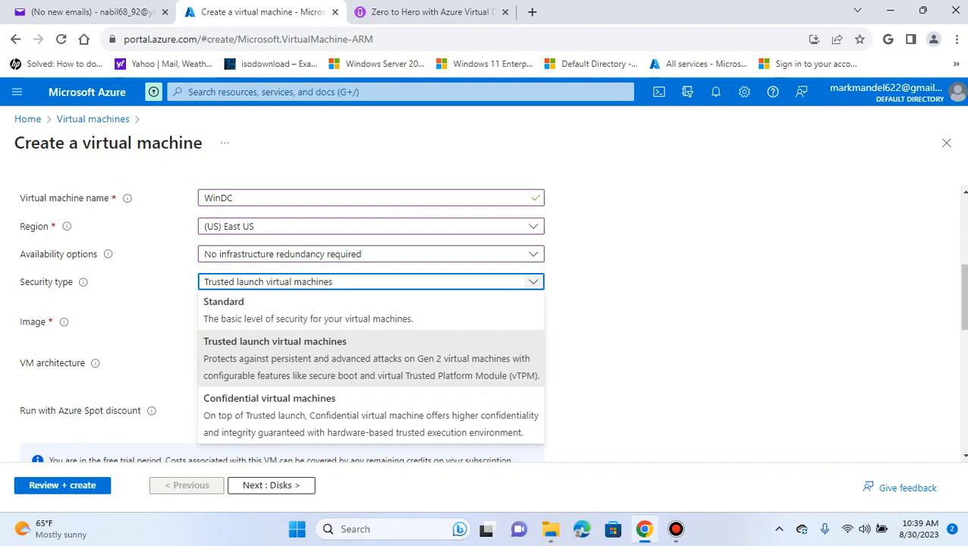
key("Escape")
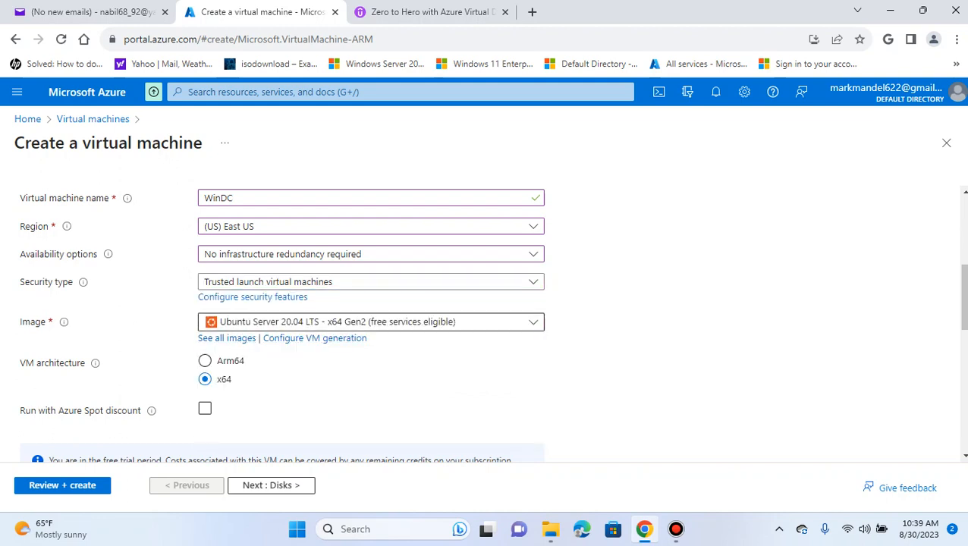
left_click(533, 322)
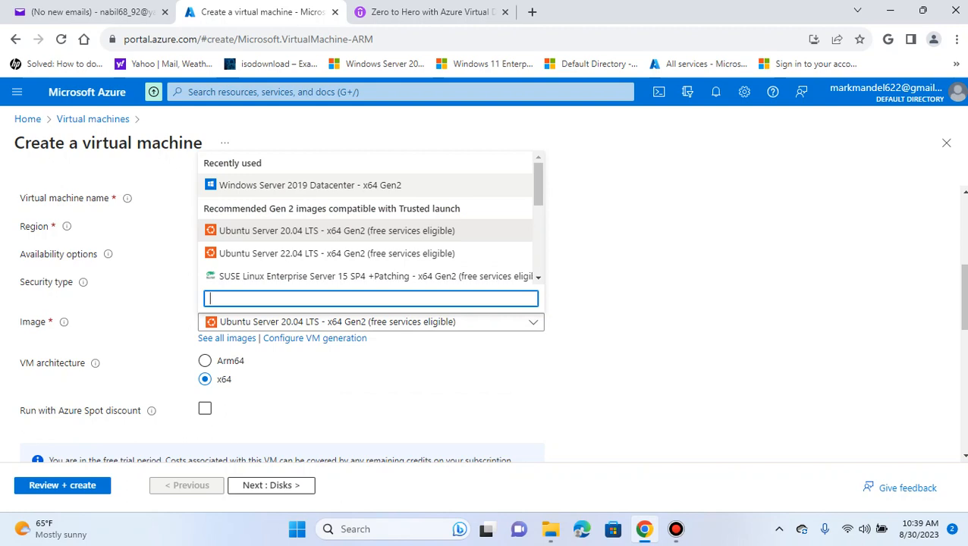
left_click(341, 185)
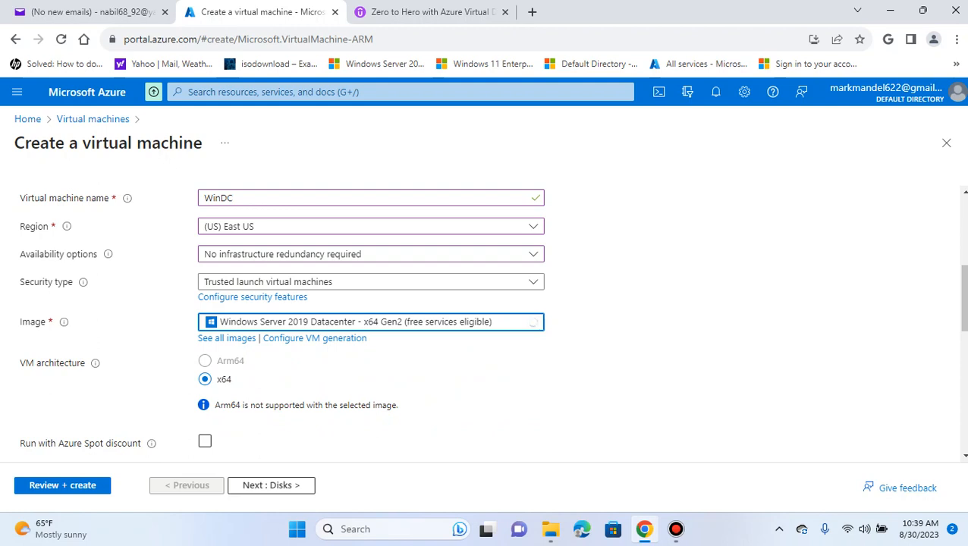
Check the description of the size setting and open the full list of sizes available for the virtual machine.
scroll(485, 322, "down", 1)
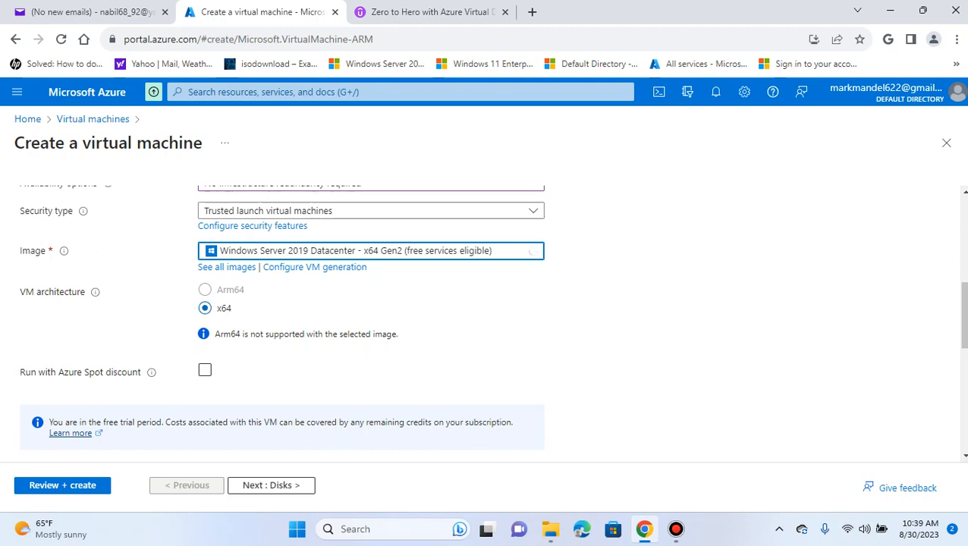
scroll(492, 322, "down", 2)
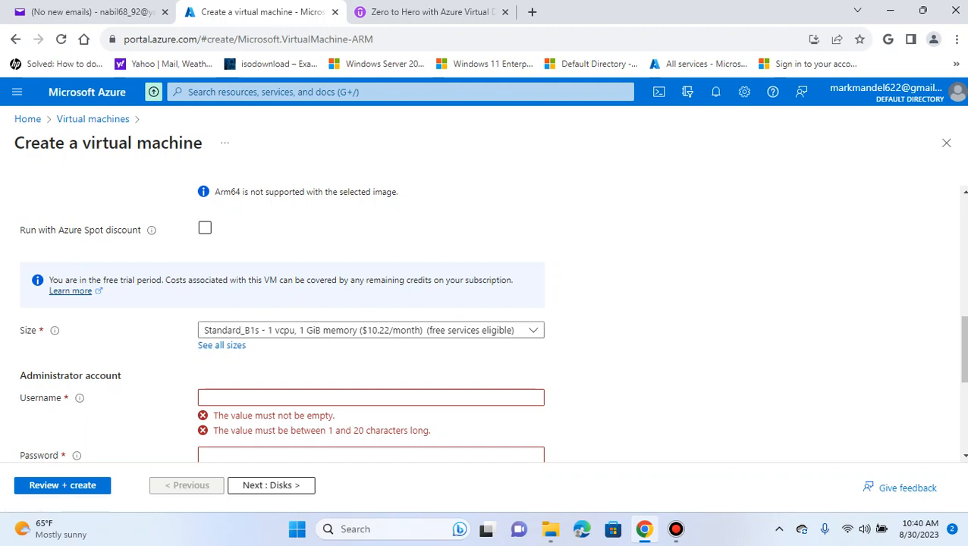
mouse_move(53, 330)
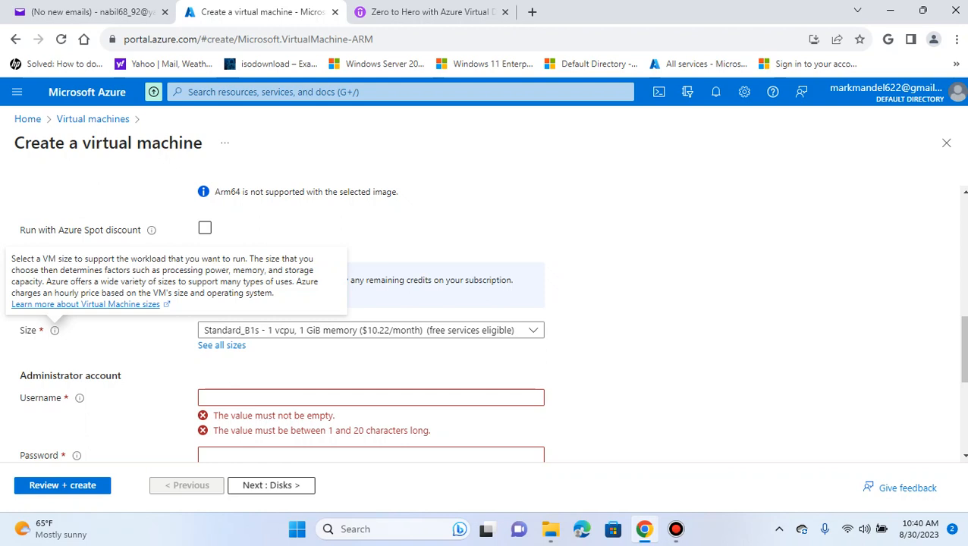
scroll(282, 322, "up", 1)
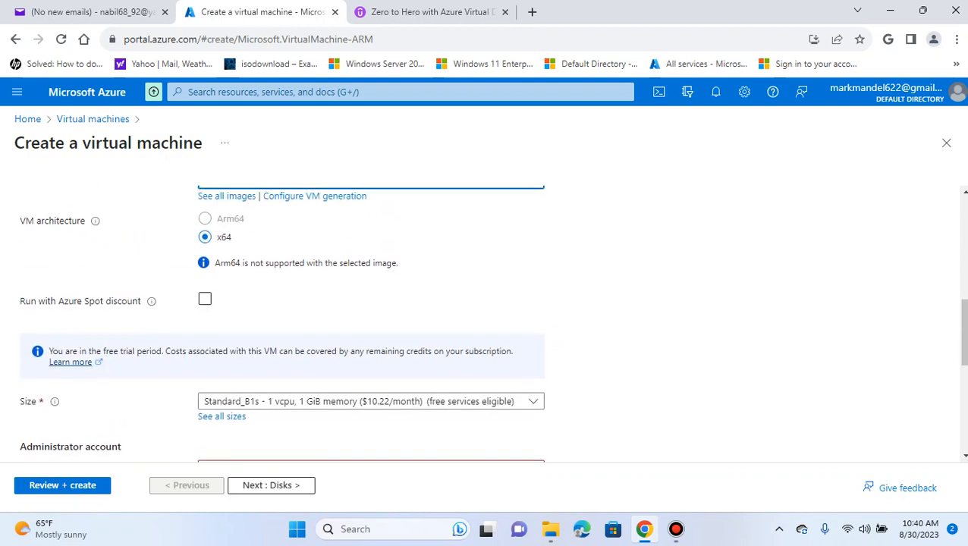
scroll(282, 323, "down", 1)
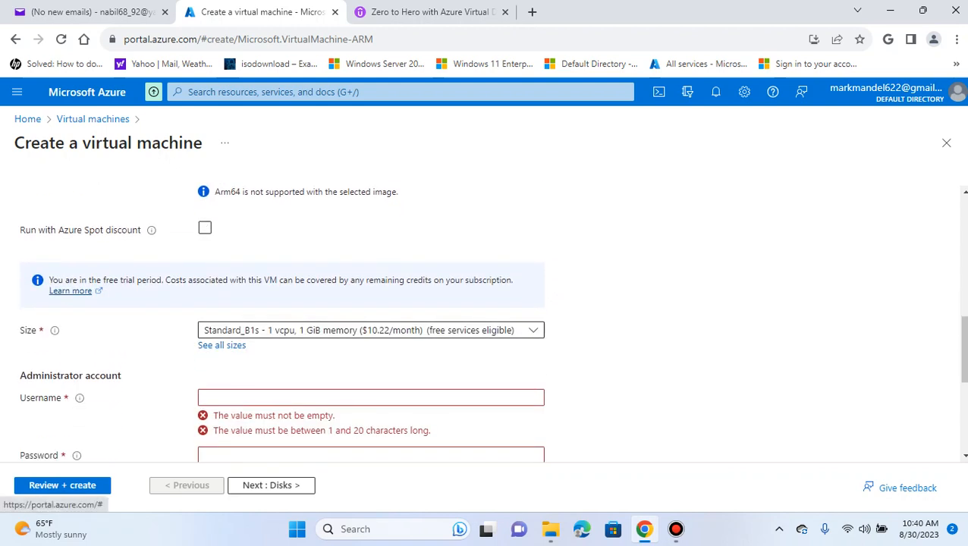
left_click(221, 345)
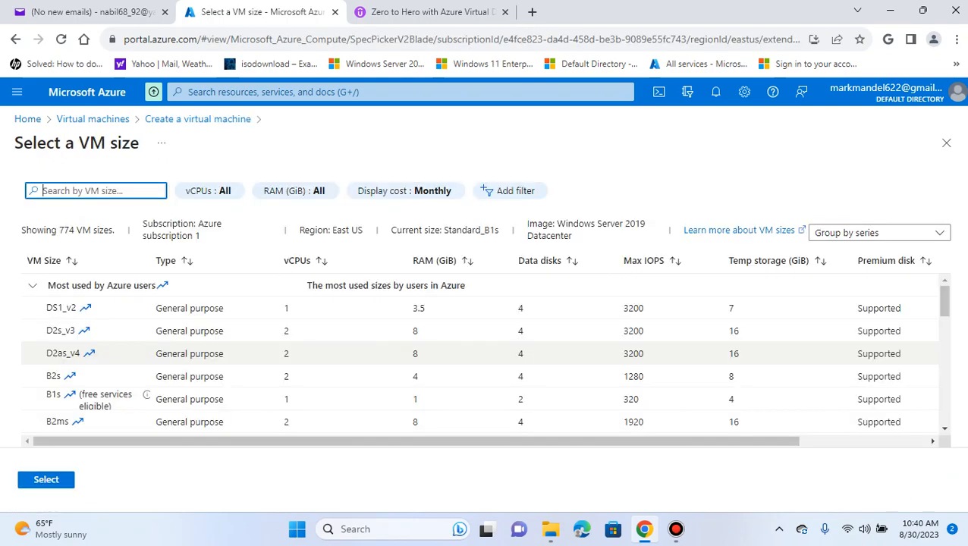
Compare the vCPUs, RAM and monthly cost of the most used VM sizes.
scroll(455, 318, "down", 1)
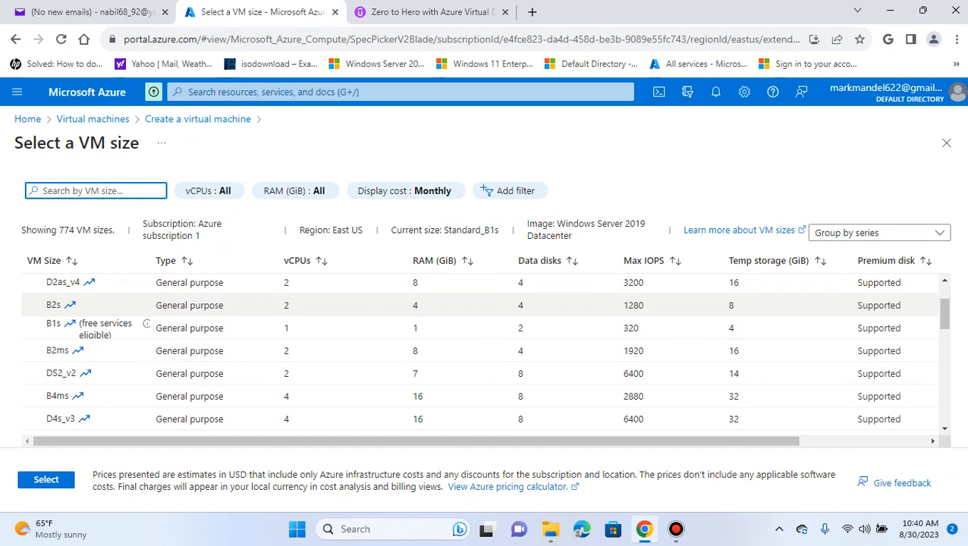
left_click_drag(455, 440, 539, 440)
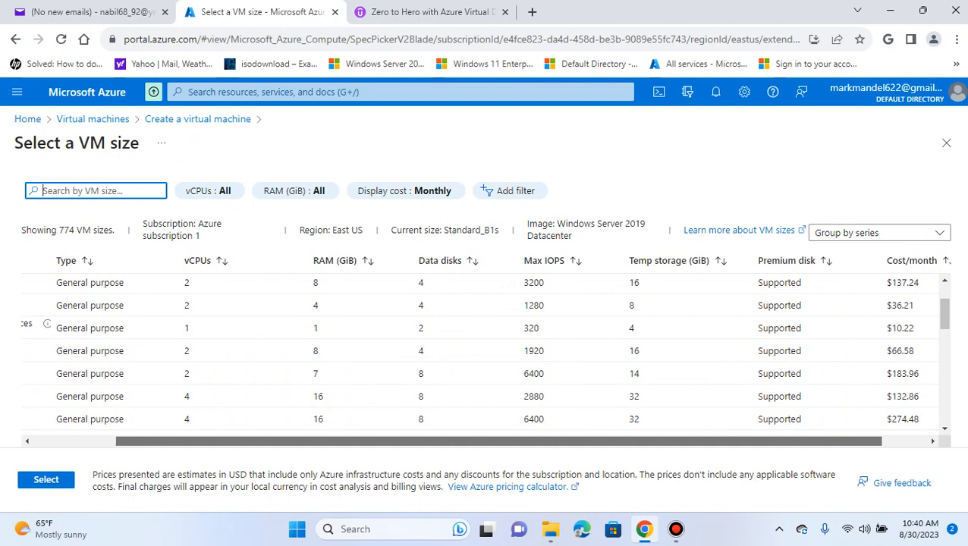
scroll(485, 349, "left", 3)
scroll(475, 349, "right", 3)
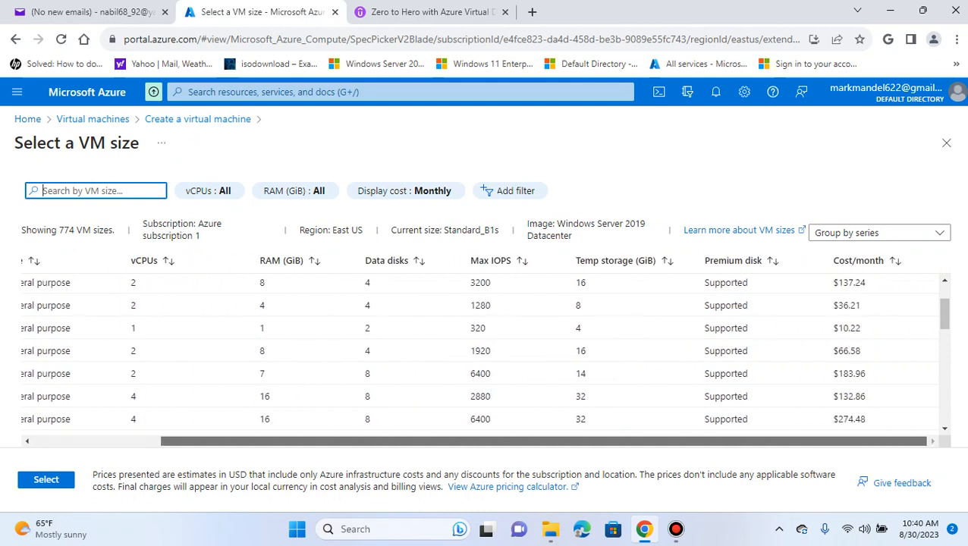
scroll(475, 349, "left", 3)
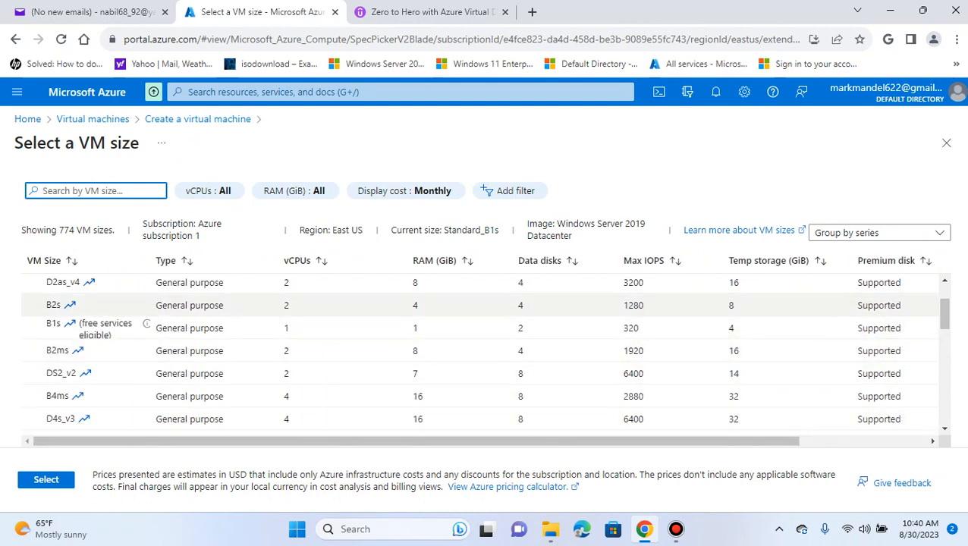
Try the B2s size and then B4ms, examining the specifications and monthly cost of B4ms.
left_click(190, 305)
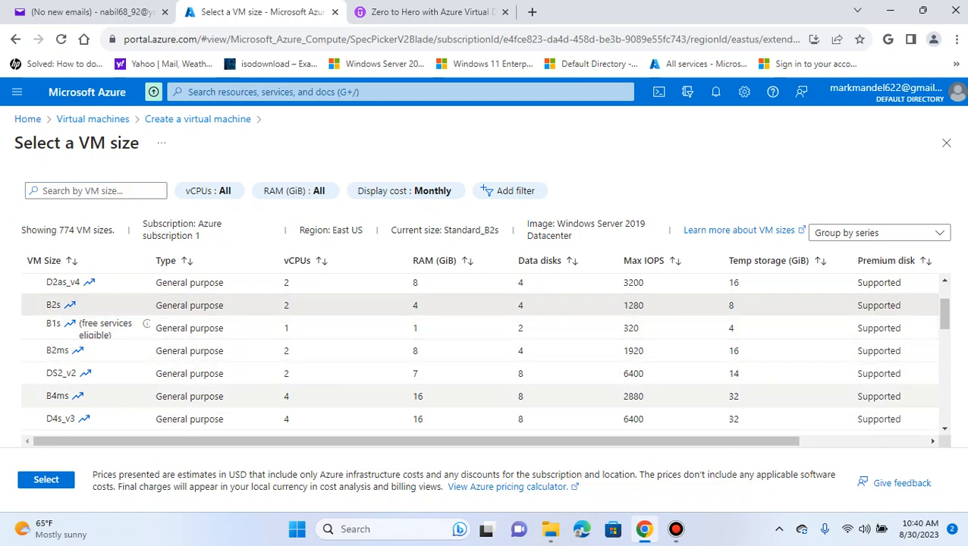
left_click(190, 396)
scroll(483, 349, "right", 3)
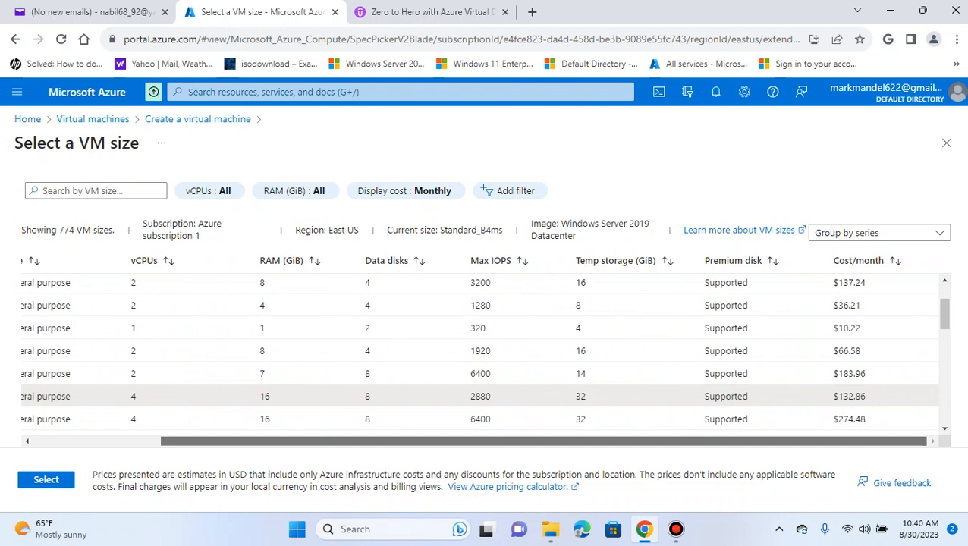
scroll(478, 349, "left", 2)
scroll(478, 349, "down", 1)
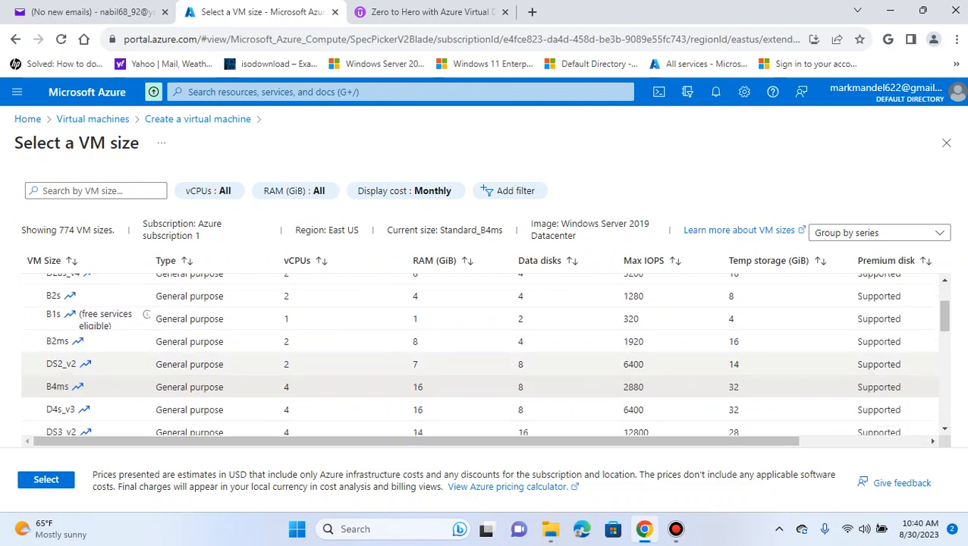
scroll(478, 348, "down", 2)
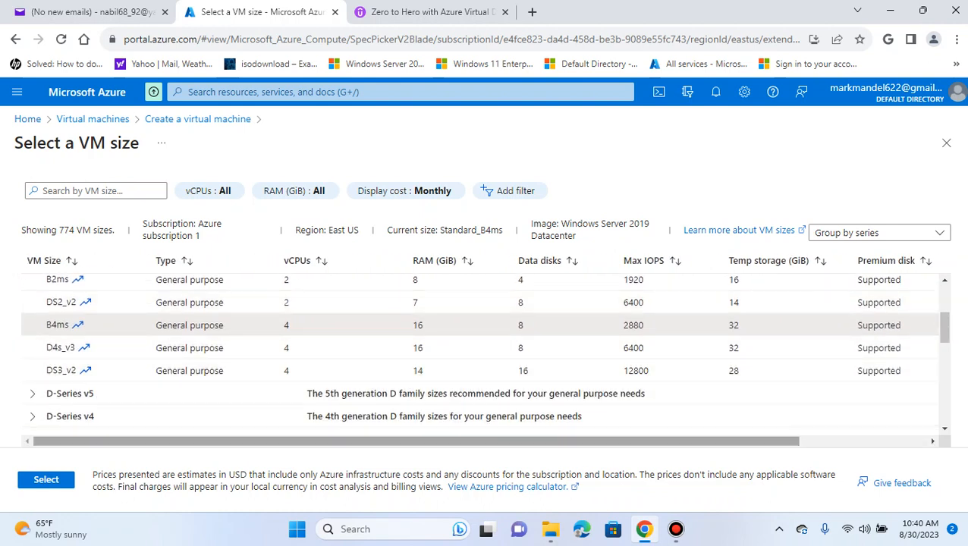
scroll(478, 349, "right", 3)
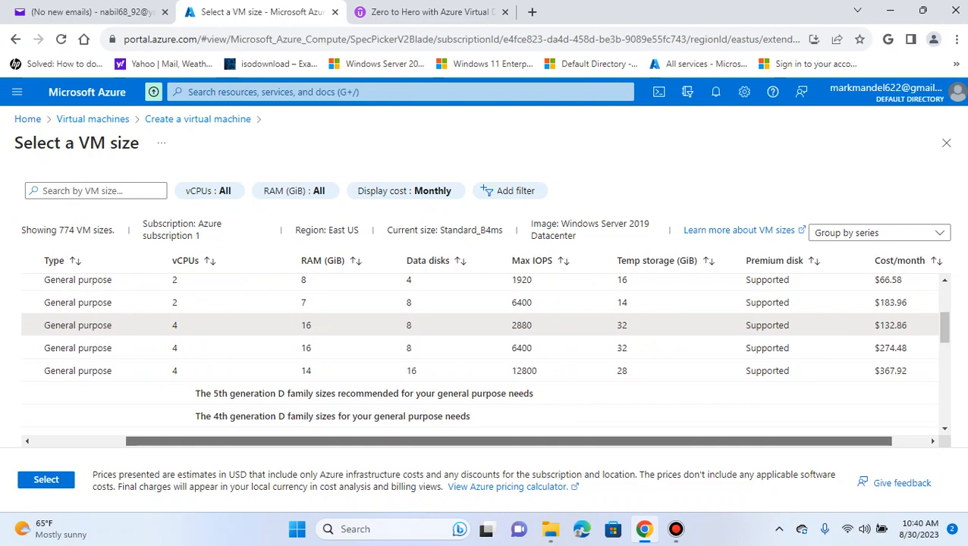
scroll(486, 349, "left", 3)
Examine the monthly costs across all most used VM sizes, from DS1_v2 through DS3_v2, against their vCPUs and RAM.
scroll(485, 349, "up", 1)
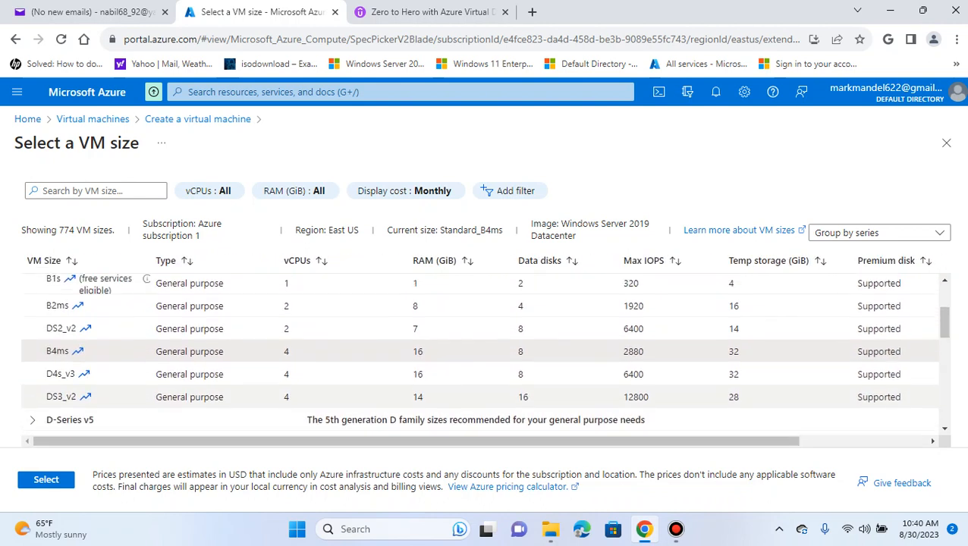
scroll(485, 349, "up", 2)
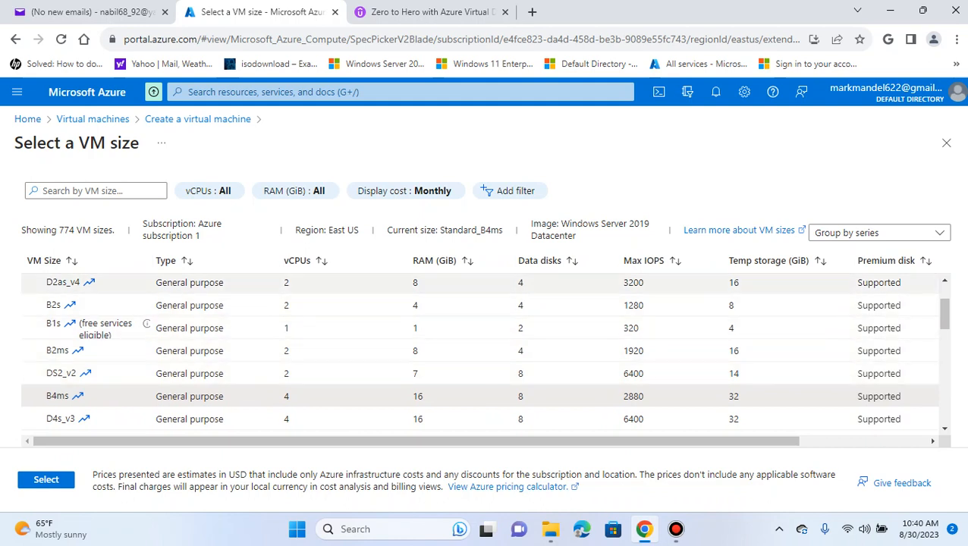
scroll(486, 402, "up", 2)
scroll(485, 352, "up", 1)
scroll(486, 353, "down", 2)
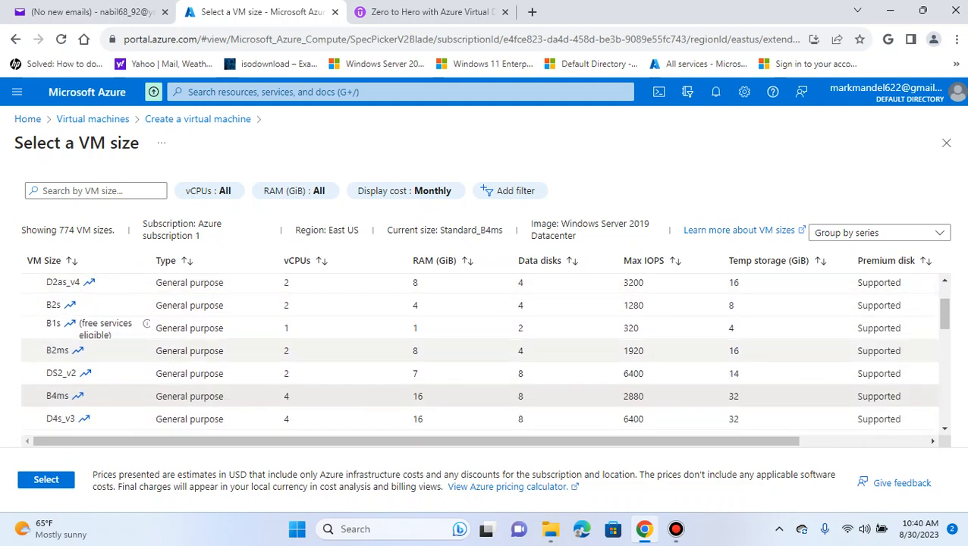
scroll(486, 353, "down", 3)
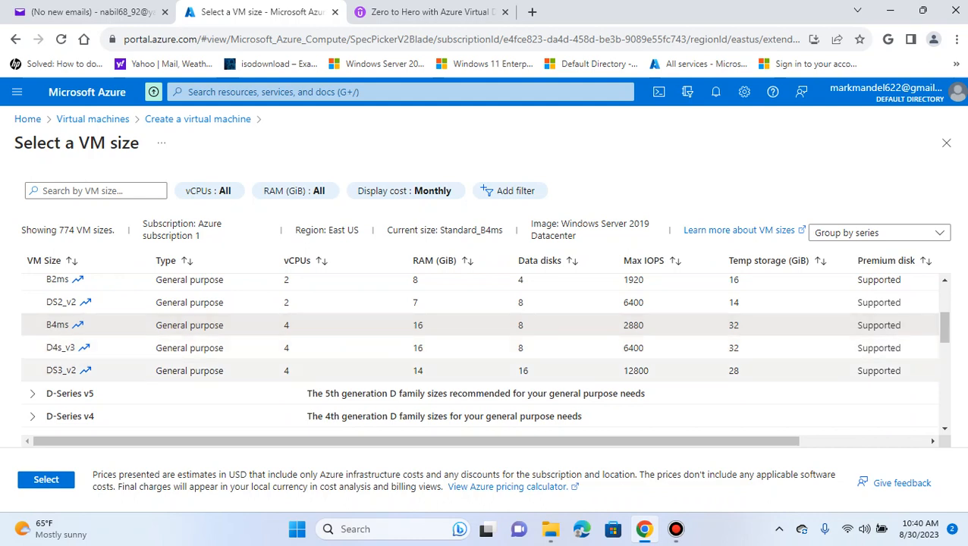
left_click_drag(416, 441, 527, 441)
scroll(524, 364, "up", 1)
scroll(486, 353, "up", 3)
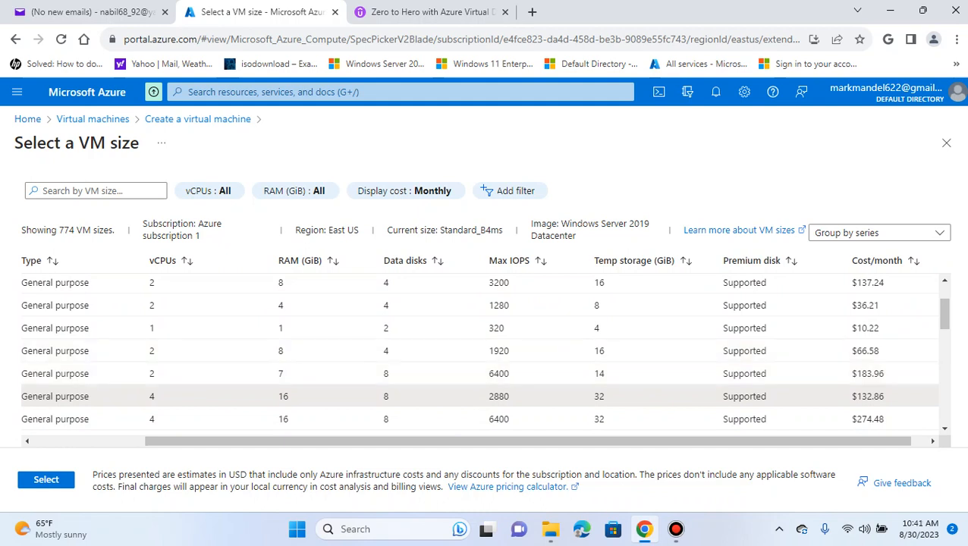
scroll(484, 354, "up", 1)
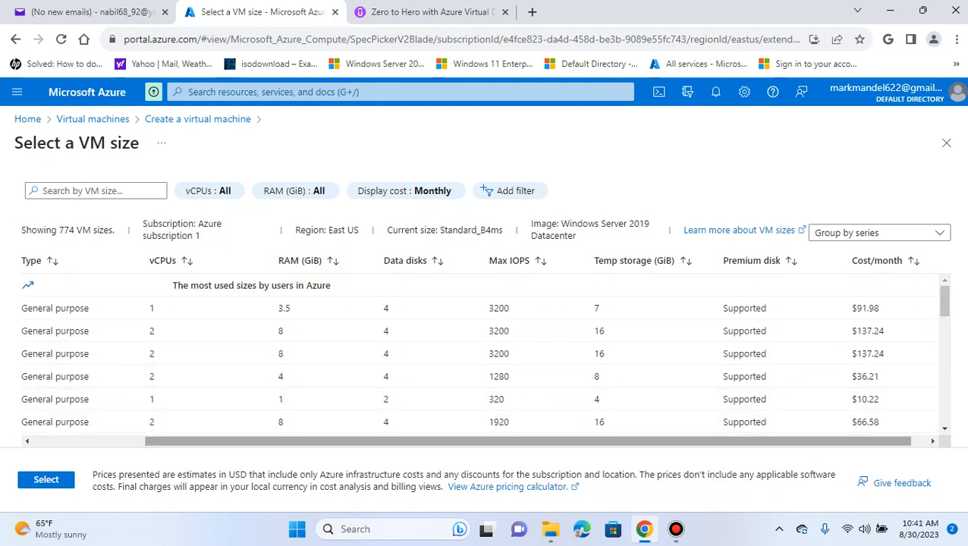
left_click_drag(485, 441, 372, 441)
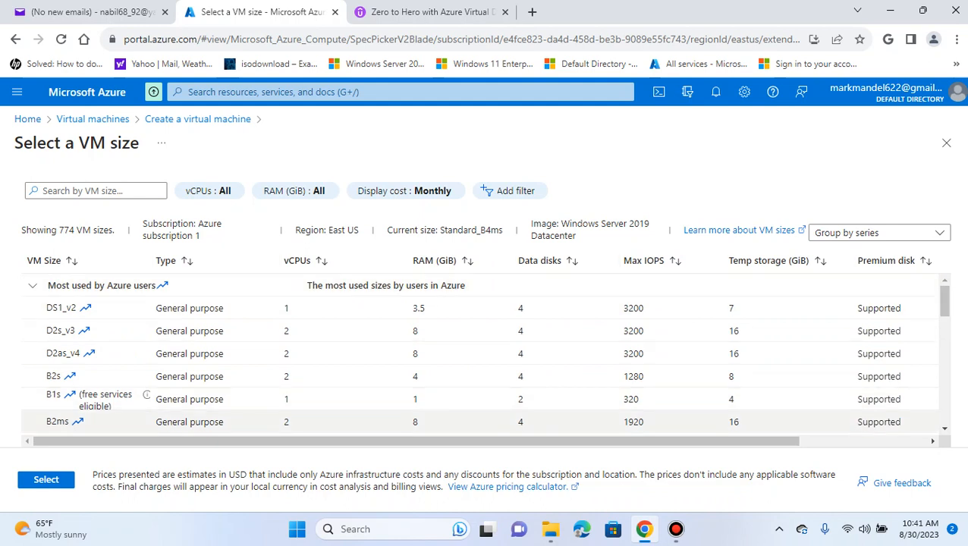
left_click_drag(416, 440, 505, 440)
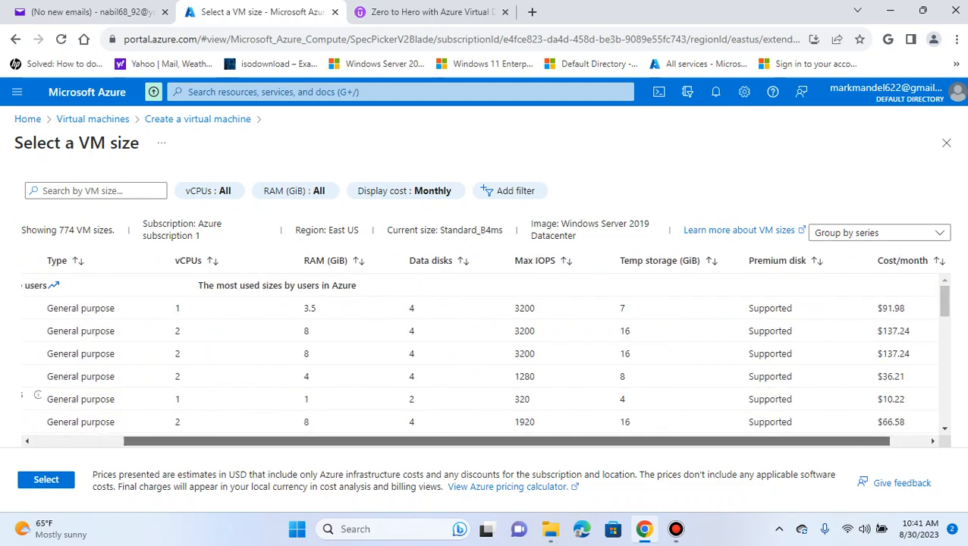
left_click_drag(504, 441, 415, 440)
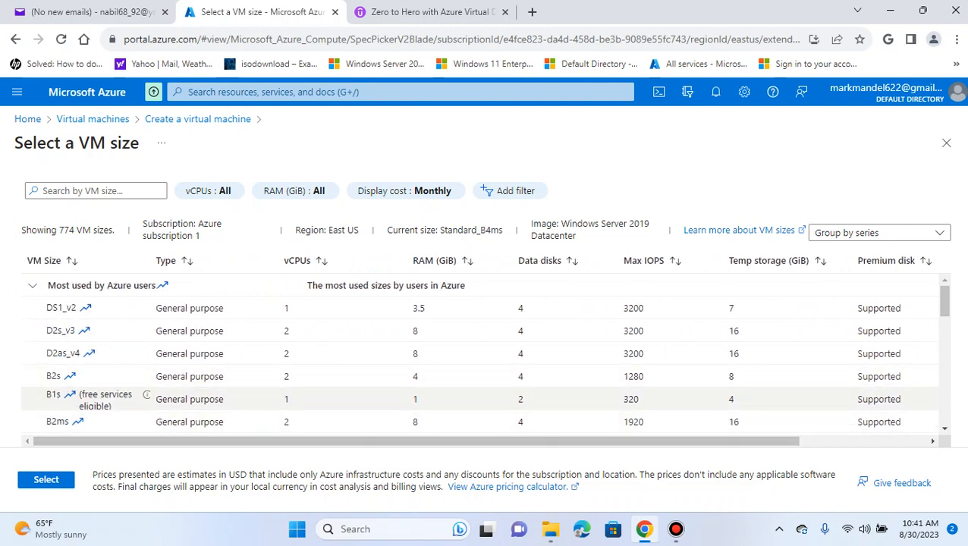
Check the free services note for B1s and set the virtual machine's size to B2s.
mouse_move(146, 395)
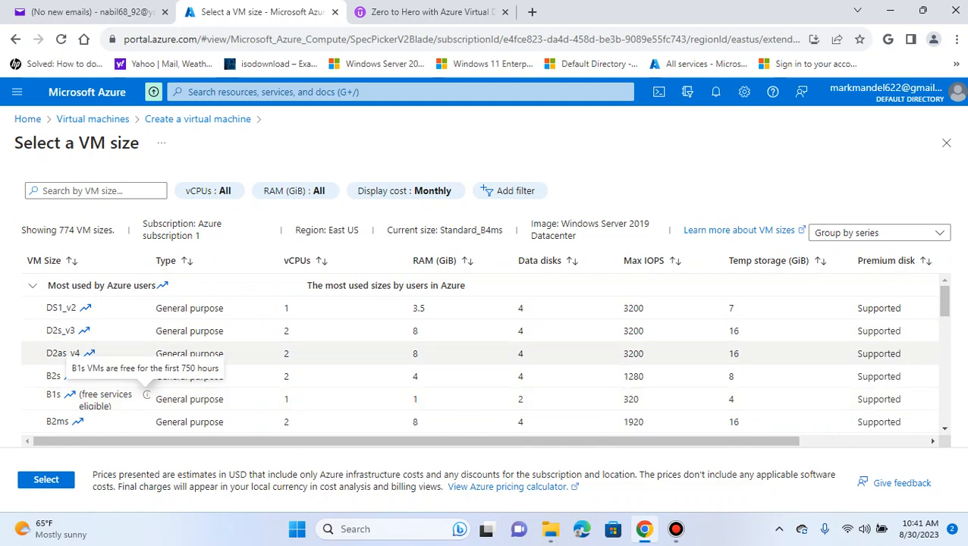
left_click(55, 376)
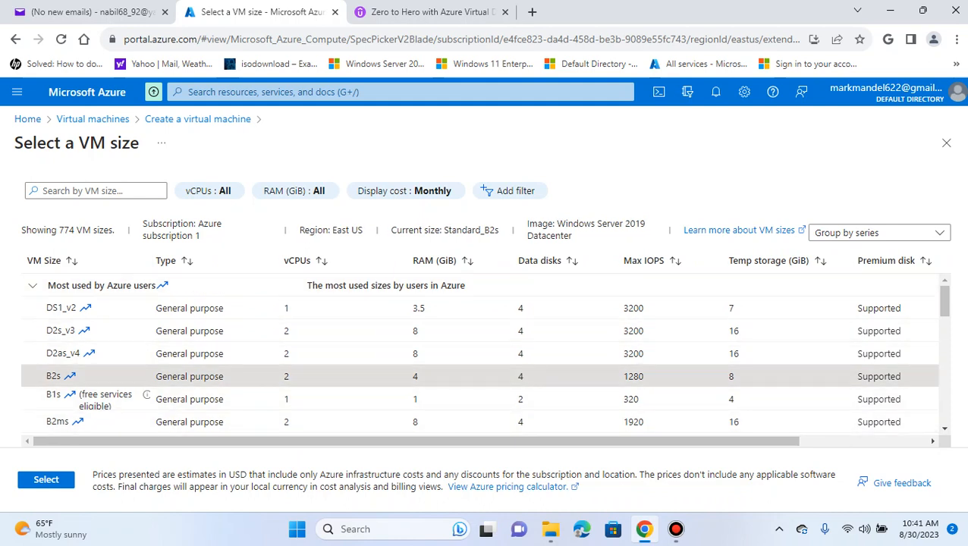
mouse_move(455, 440)
left_mouse_down()
mouse_move(582, 441)
mouse_move(455, 440)
left_mouse_up()
left_click(47, 480)
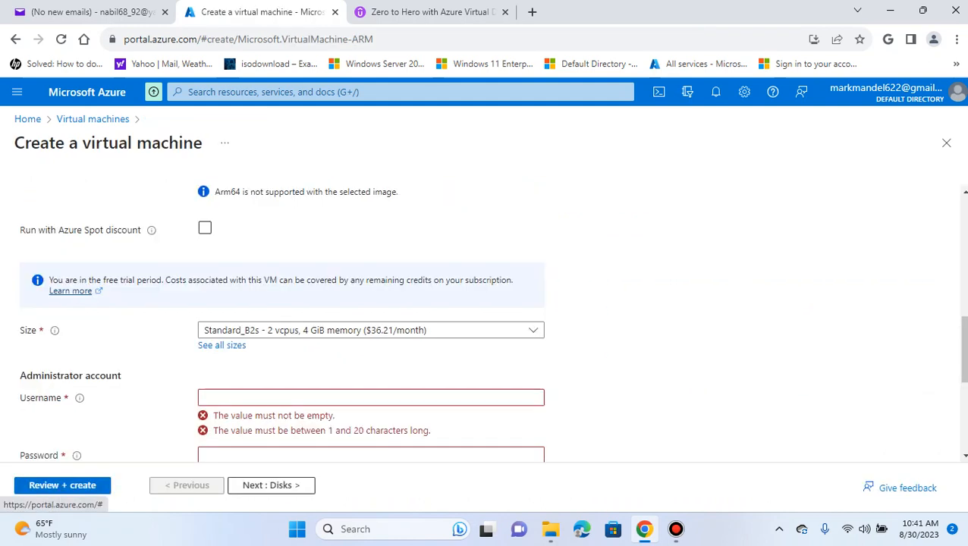
Enter the username for the virtual machine's administrator account.
scroll(485, 318, "down", 1)
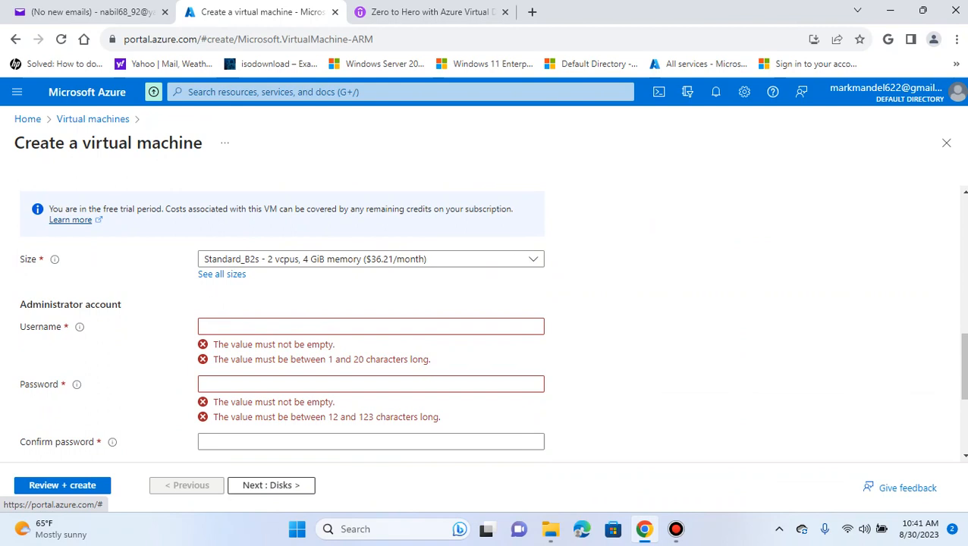
left_click(243, 326)
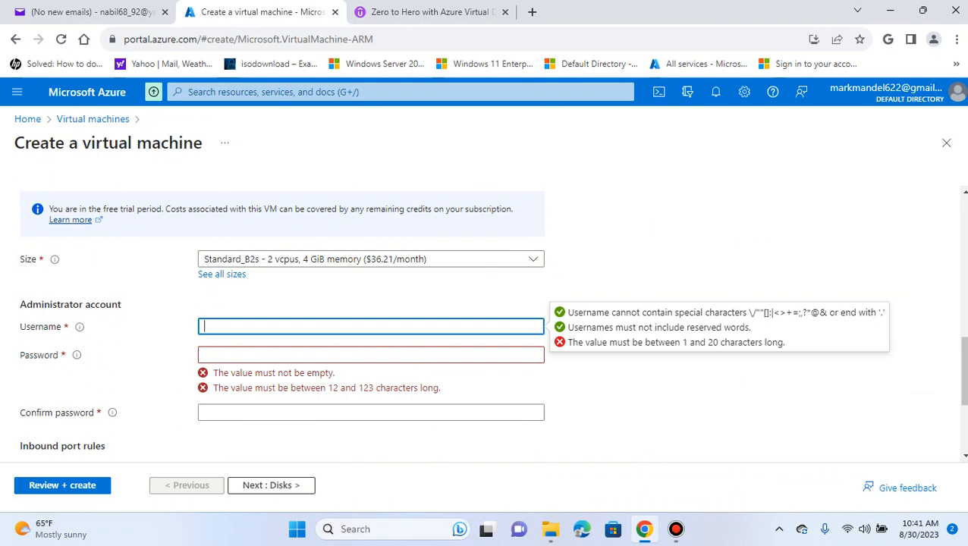
type("Tom")
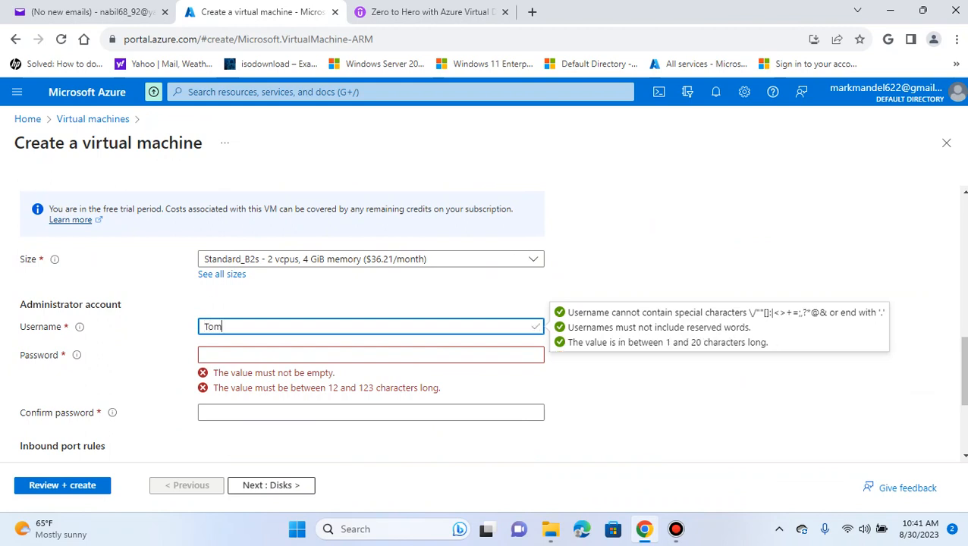
Enter the administrator account's password and repeat it in the confirmation field.
left_click(243, 355)
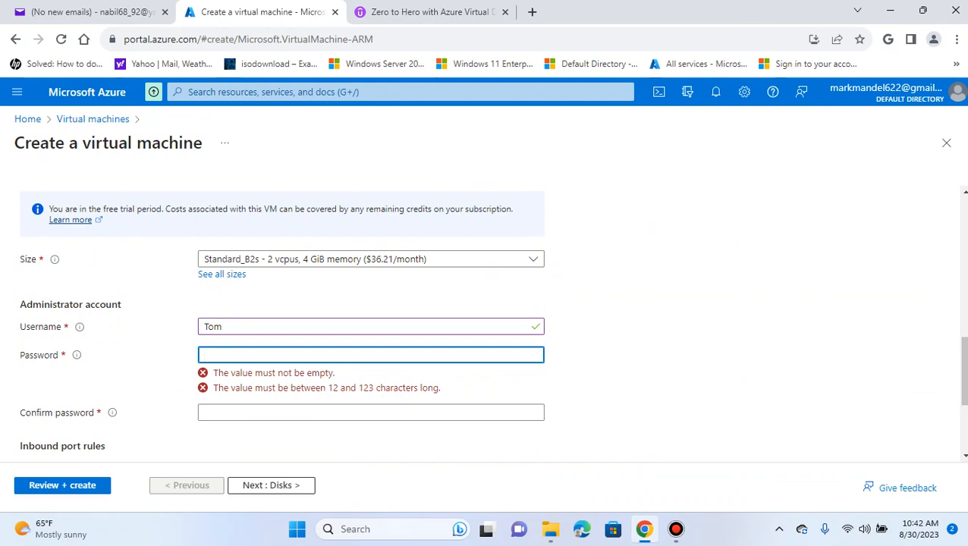
type("*****")
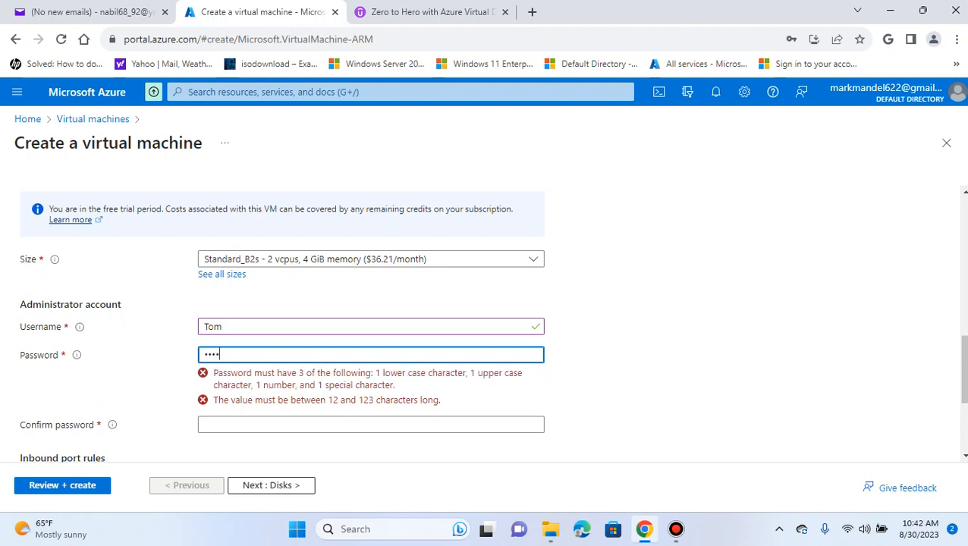
type("****")
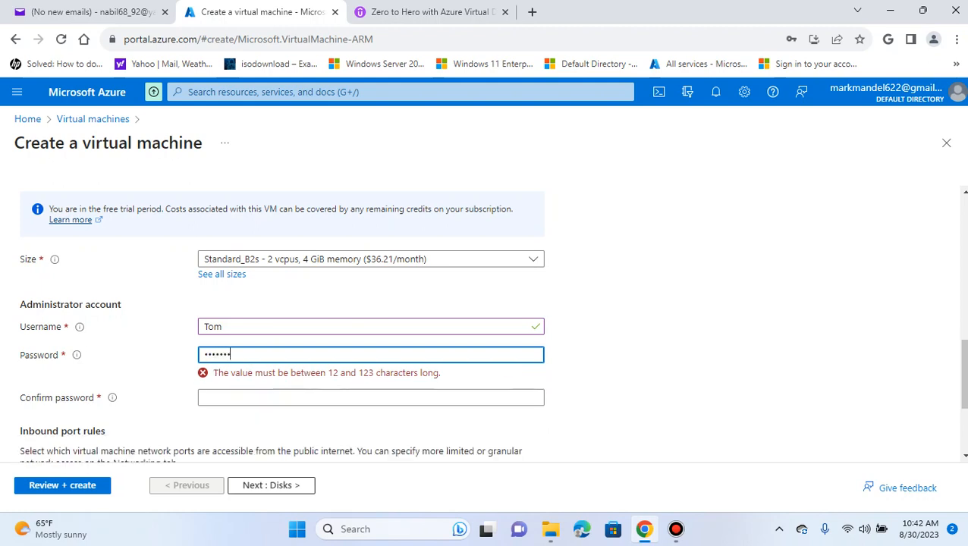
type("***")
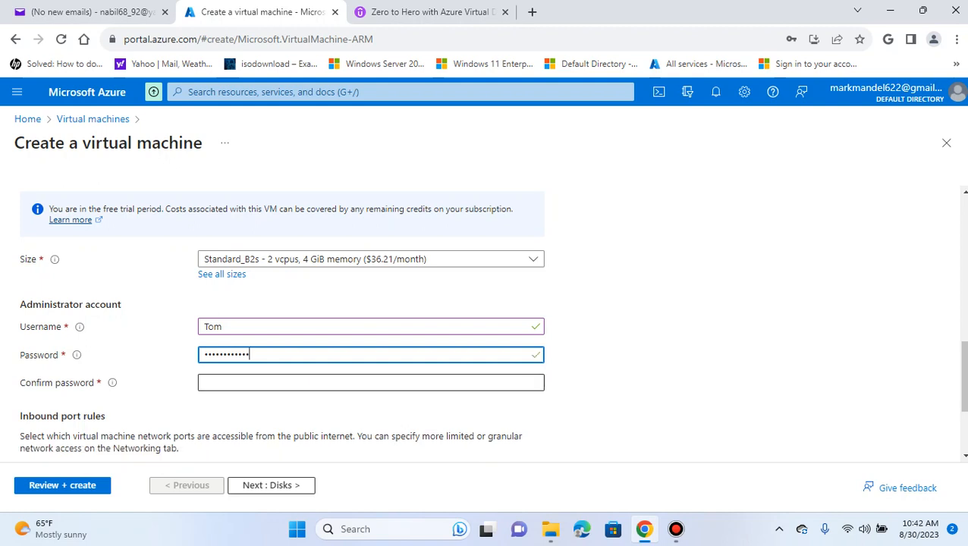
left_click(371, 383)
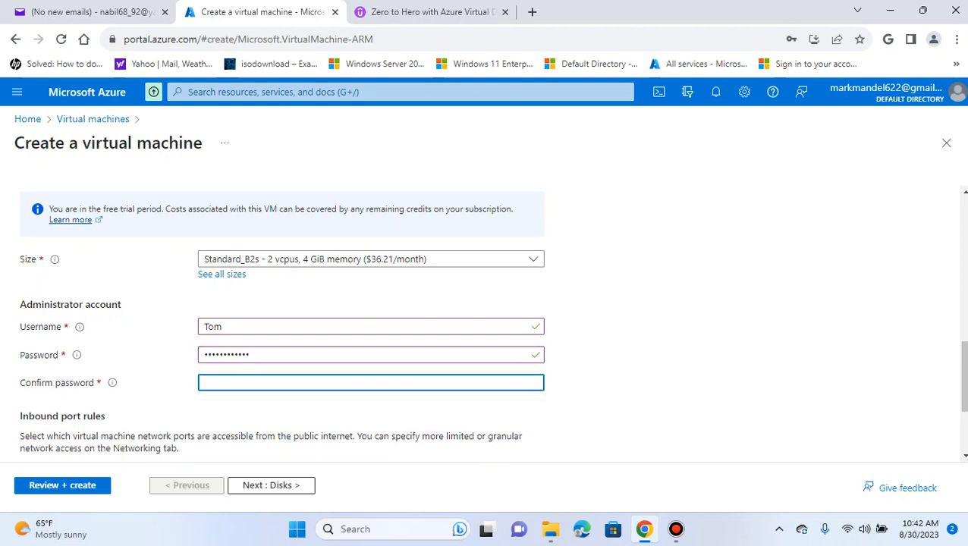
type("*******")
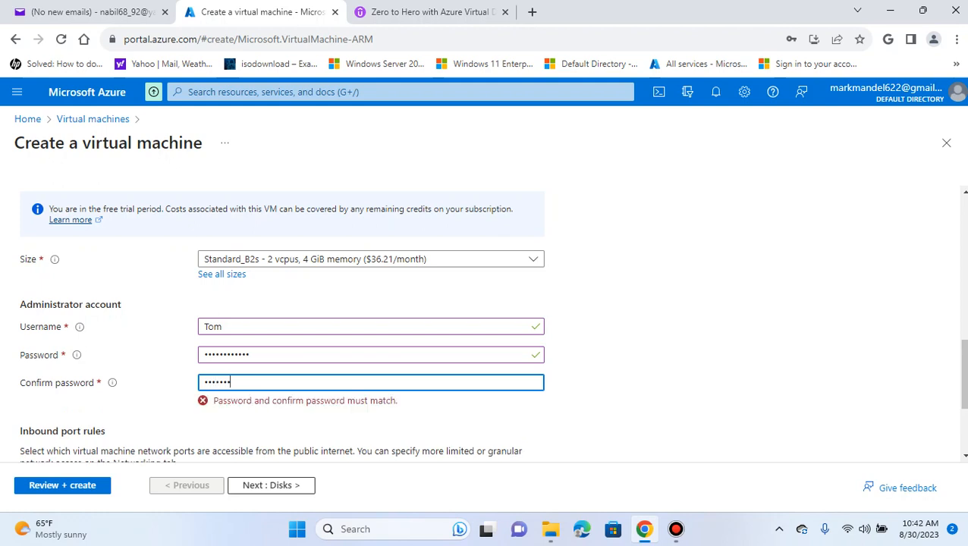
type("*****")
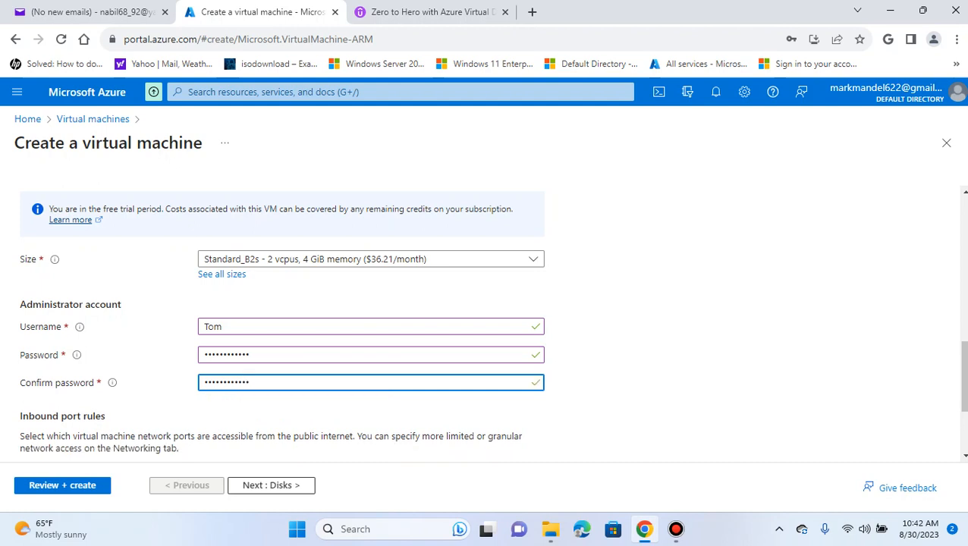
Check the selectable inbound ports, keep RDP (3389) allowed, and continue to the disk settings.
scroll(485, 318, "down", 2)
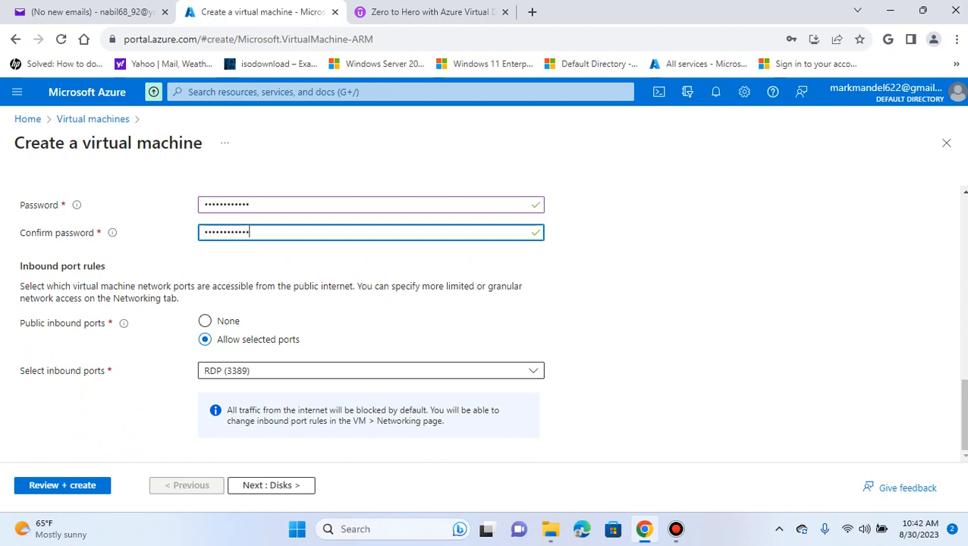
left_click(371, 370)
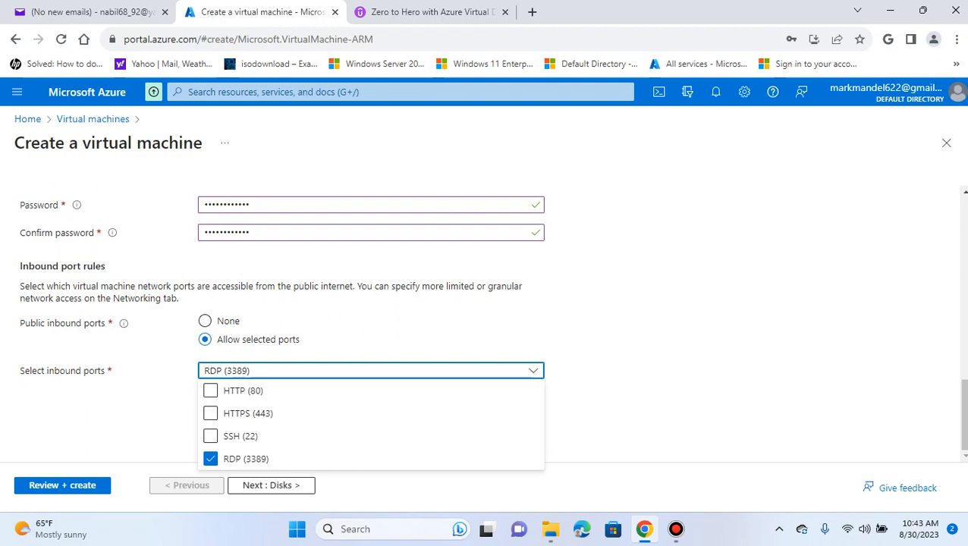
key("Escape")
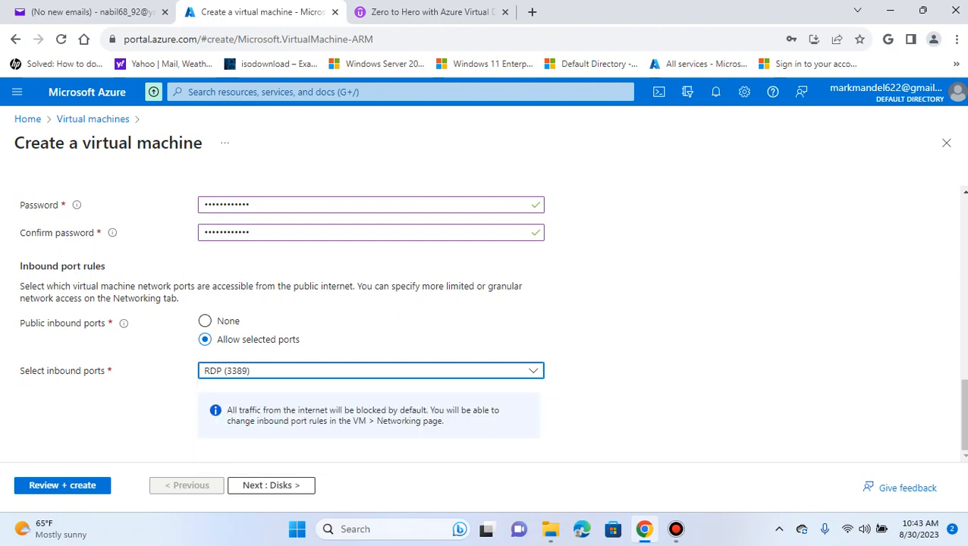
scroll(485, 323, "up", 6)
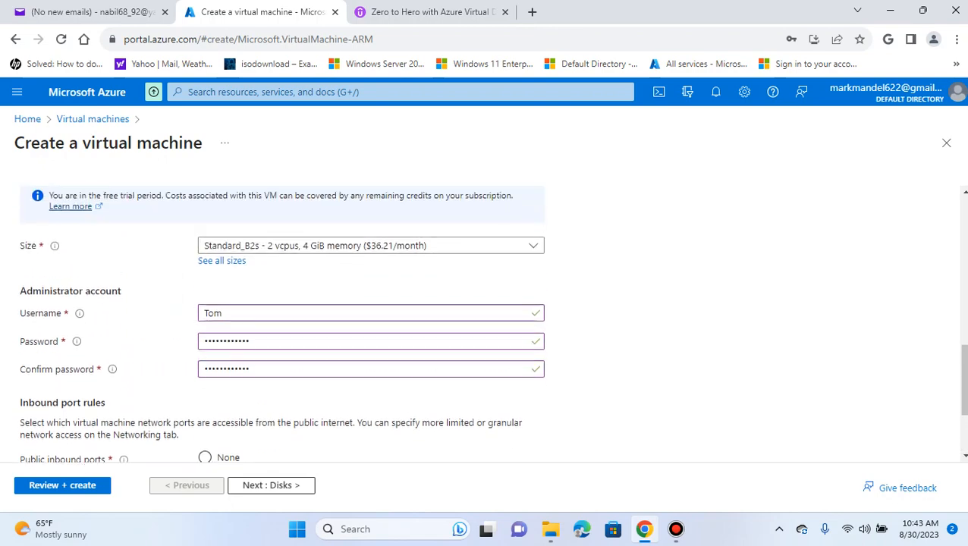
scroll(485, 323, "up", 3)
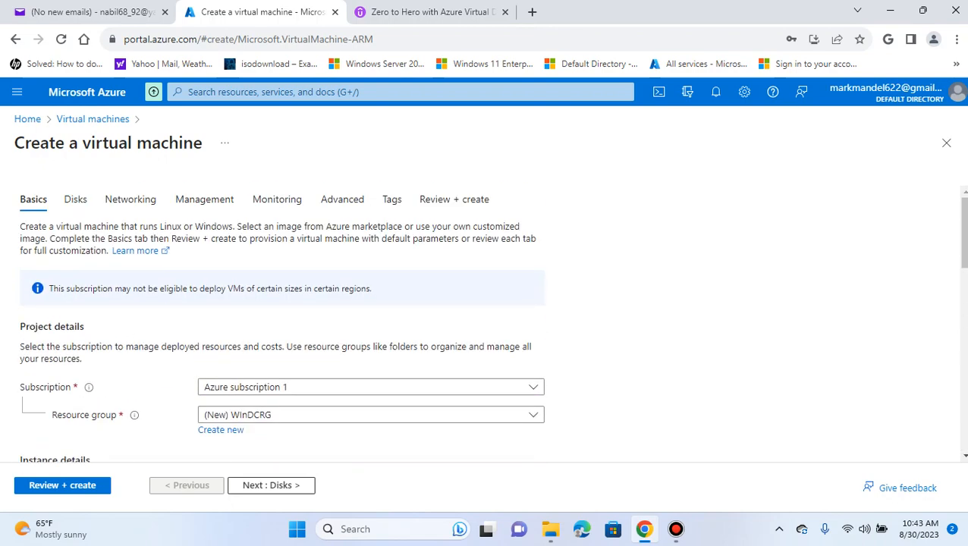
scroll(486, 323, "down", 10)
left_click(271, 485)
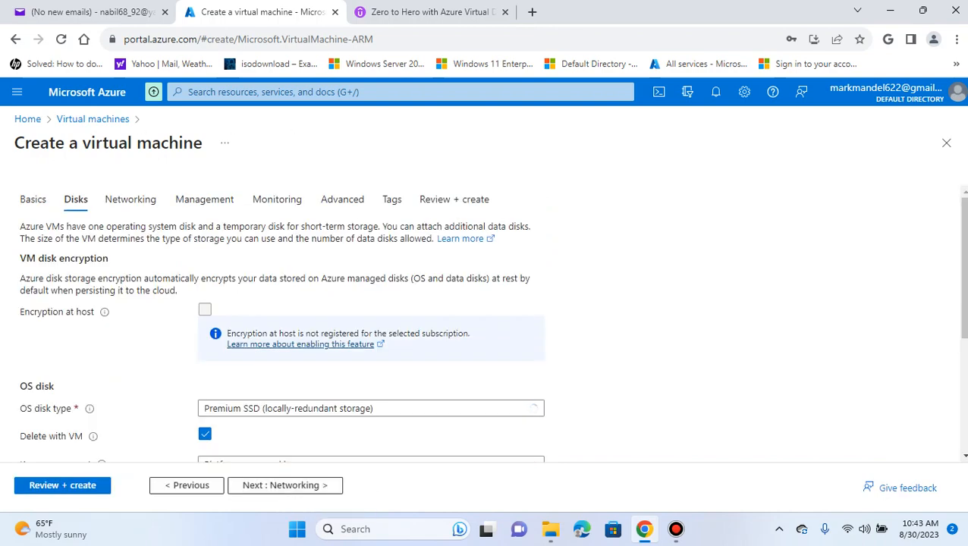
Try Standard HDD with locally-redundant storage as the OS disk type, checking the zone-redundant options as well.
scroll(485, 323, "down", 2)
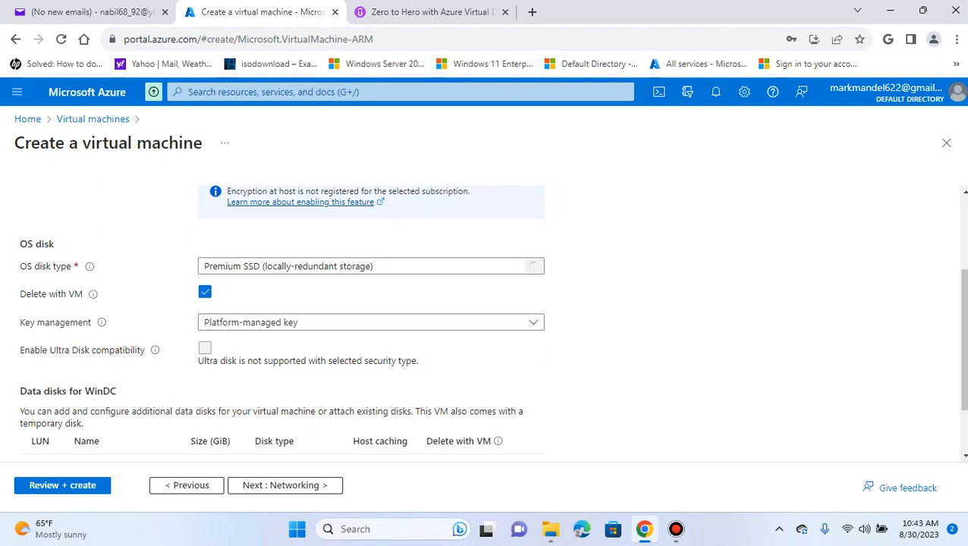
left_click(532, 266)
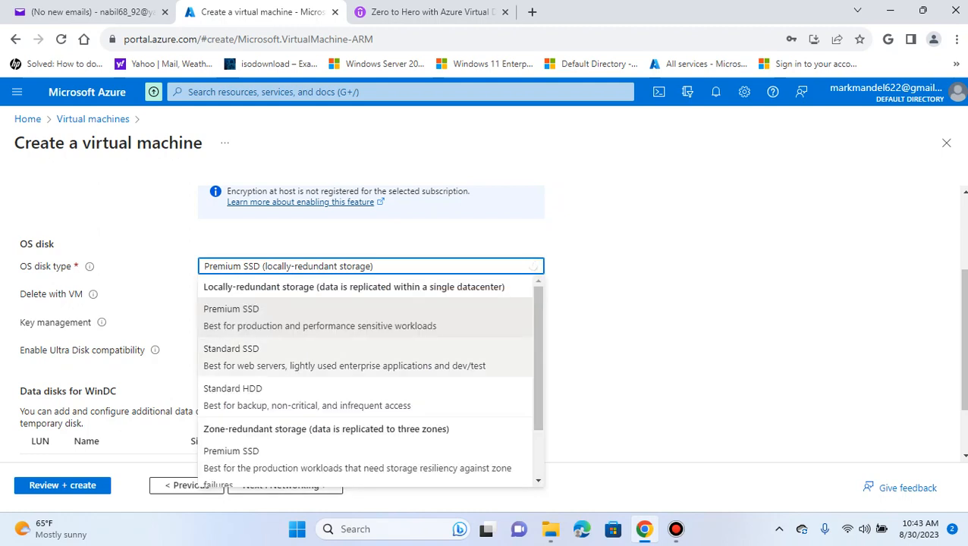
left_click(303, 396)
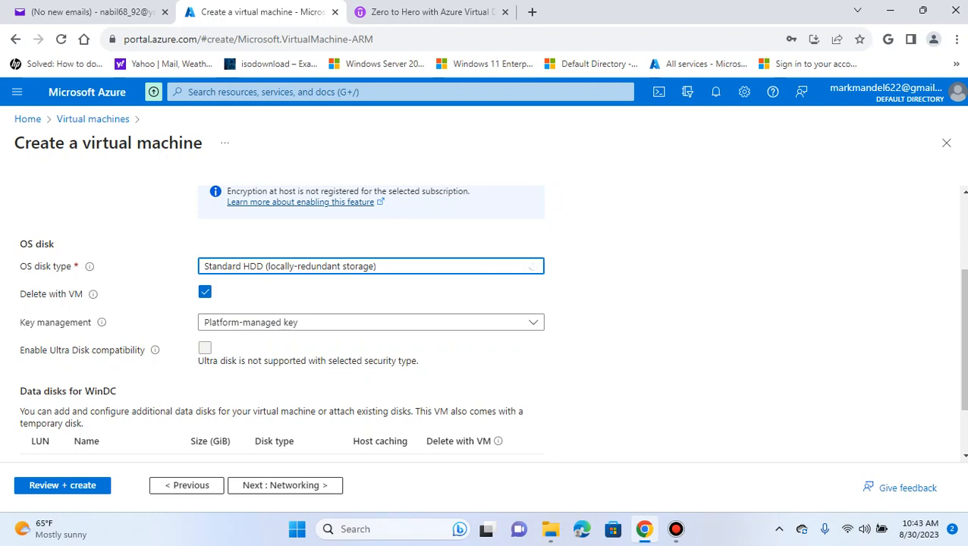
left_click(371, 266)
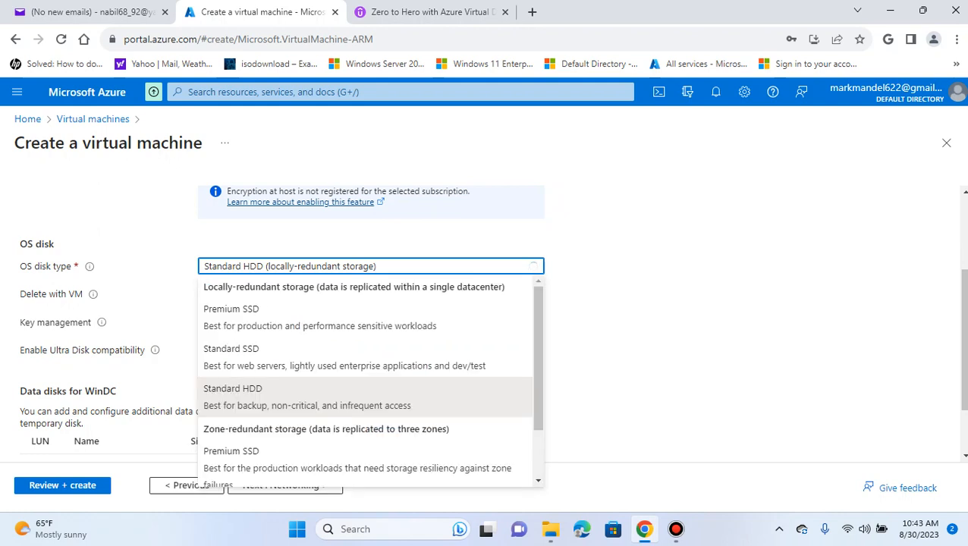
scroll(364, 380, "down", 2)
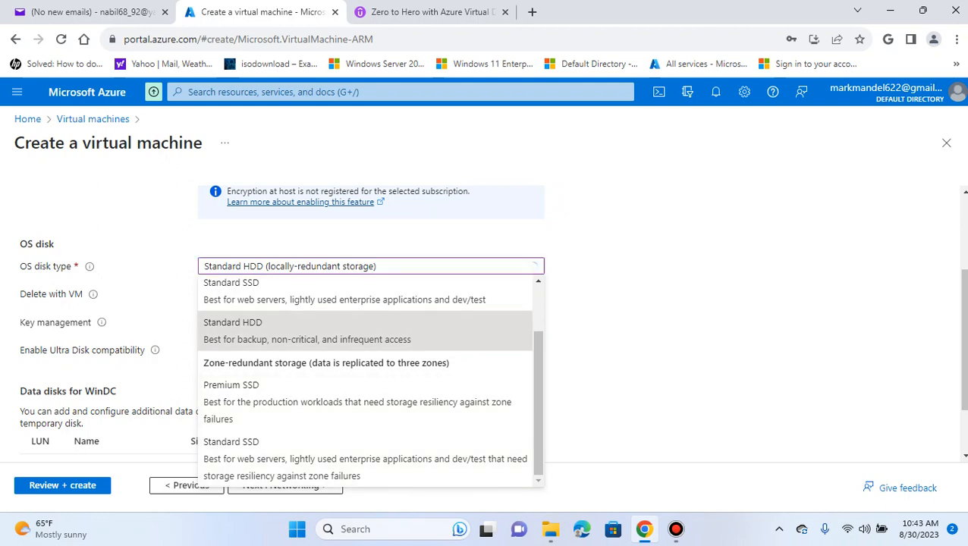
left_click(307, 331)
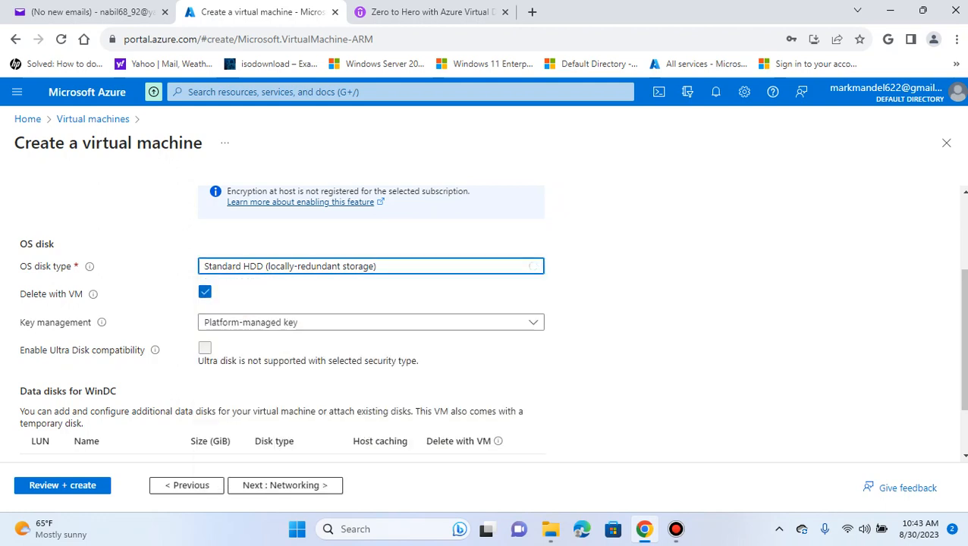
Set the OS disk type to Premium SSD (locally-redundant storage).
scroll(485, 319, "up", 3)
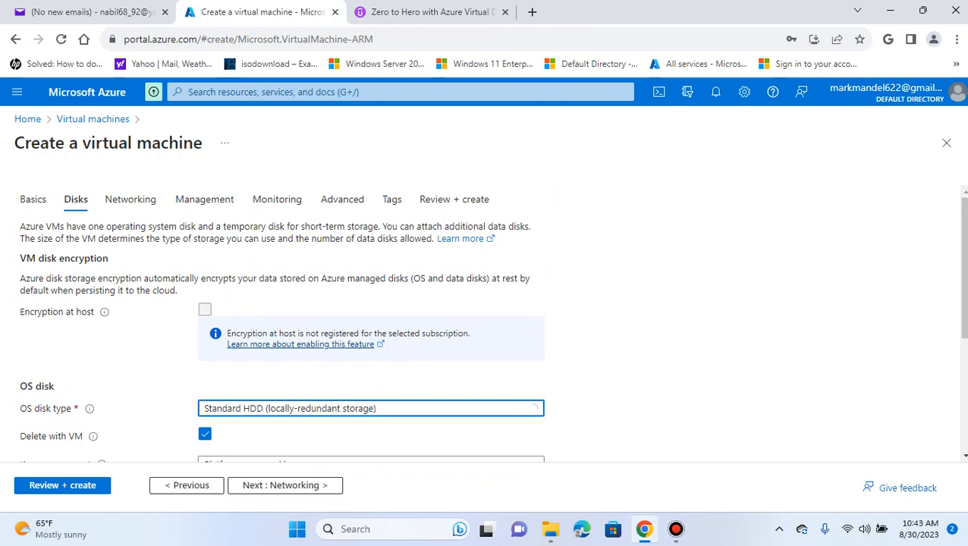
scroll(485, 319, "down", 5)
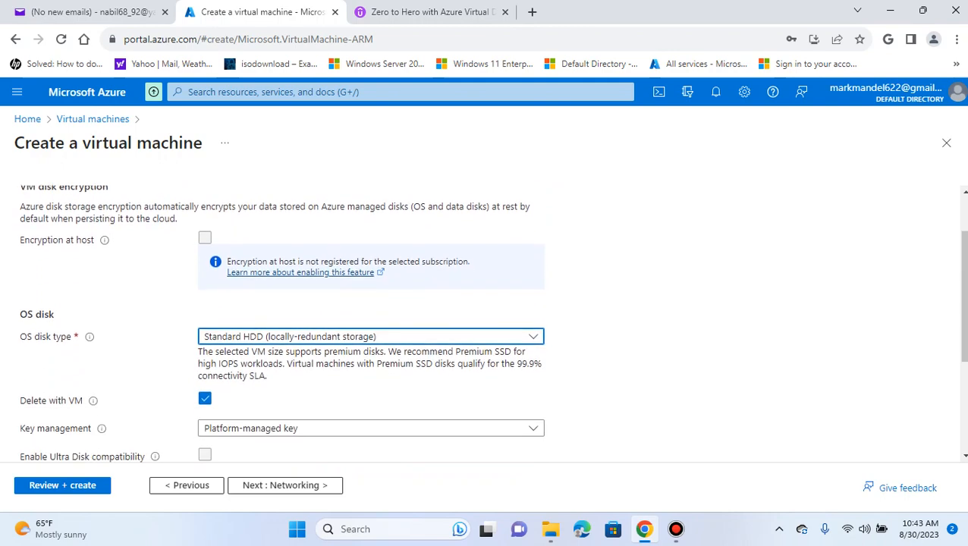
scroll(492, 317, "up", 1)
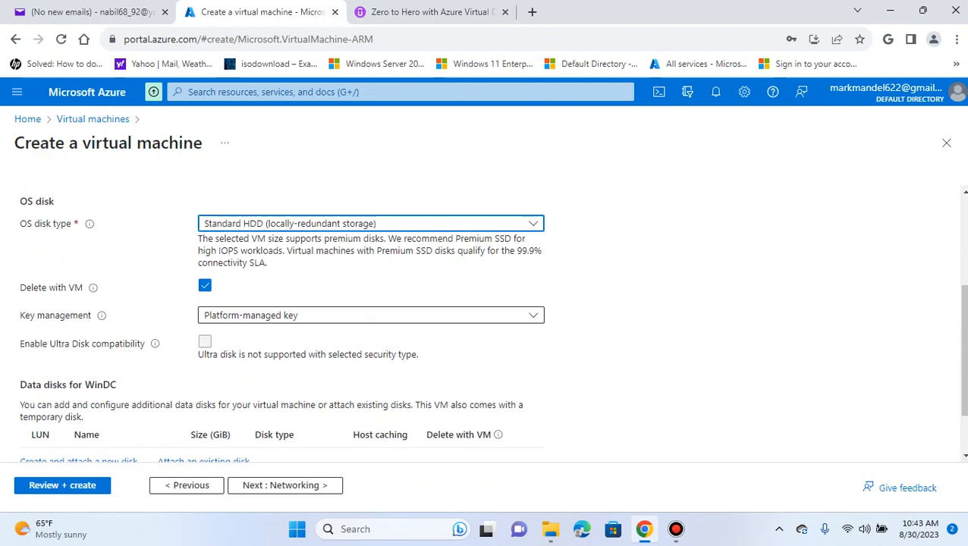
scroll(486, 319, "up", 1)
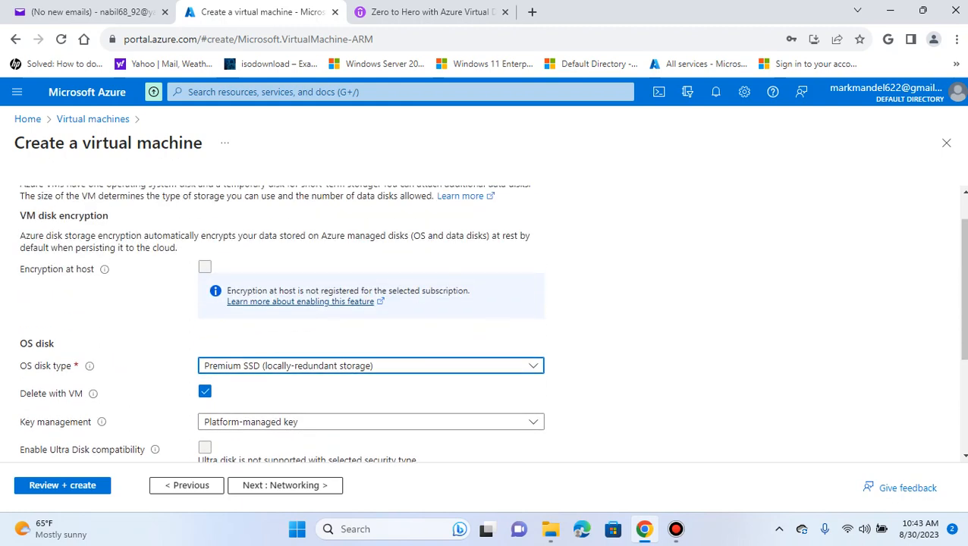
Examine the remaining disk settings: encryption, key management choices, deletion with the VM, and data disks for WinDC.
scroll(486, 322, "down", 1)
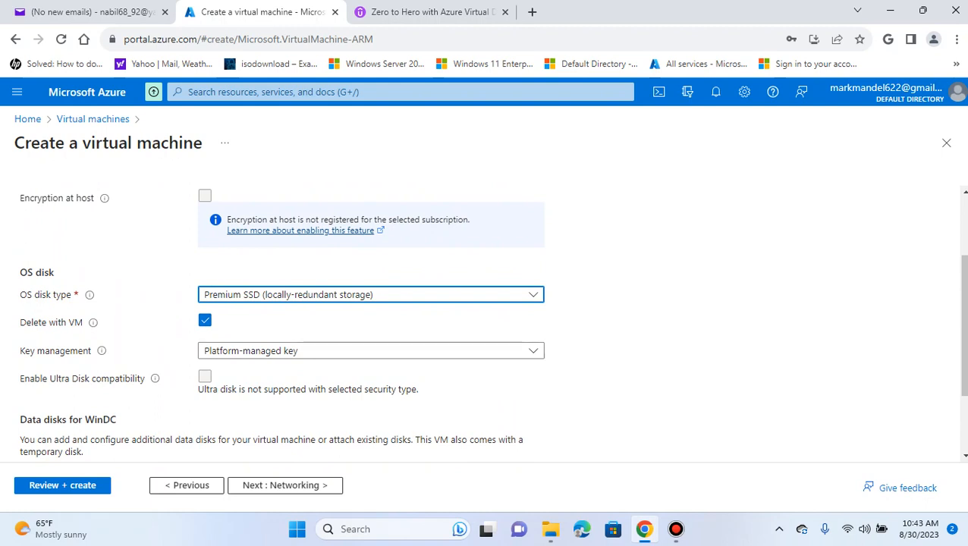
scroll(485, 322, "down", 2)
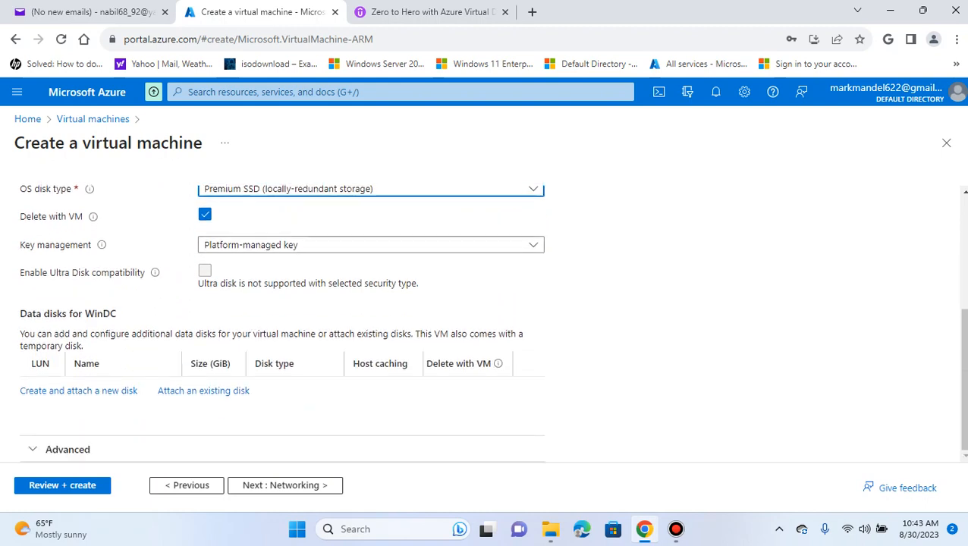
scroll(486, 322, "up", 2)
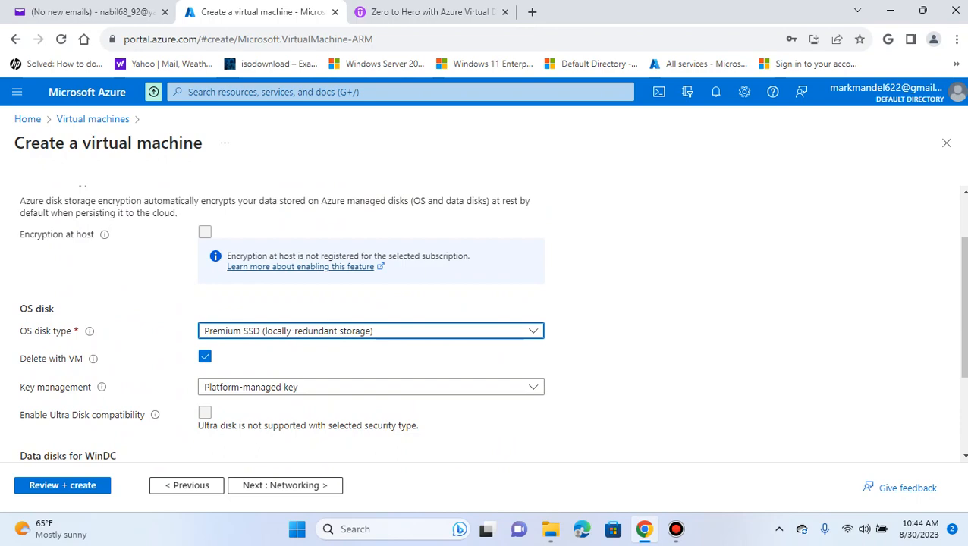
scroll(486, 322, "up", 2)
scroll(485, 322, "down", 4)
left_click(371, 387)
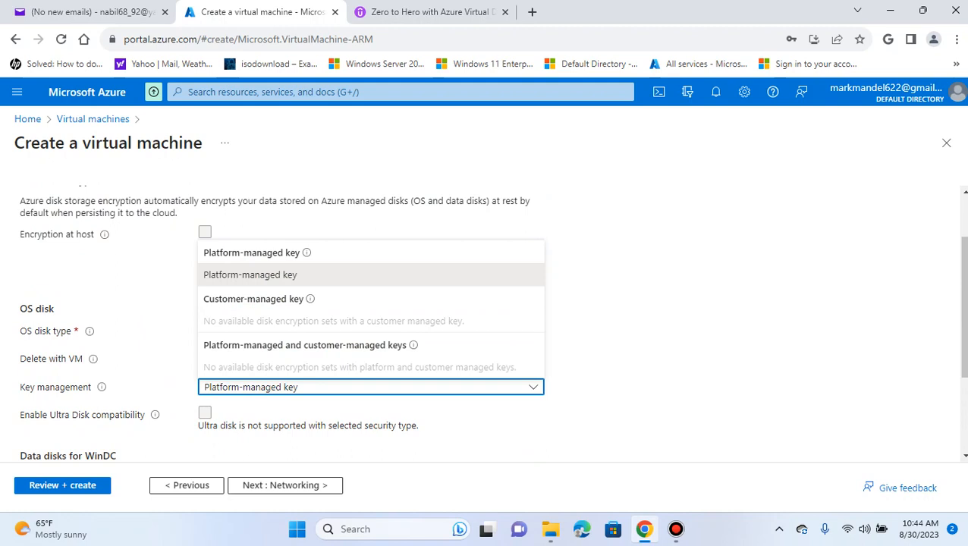
key("Escape")
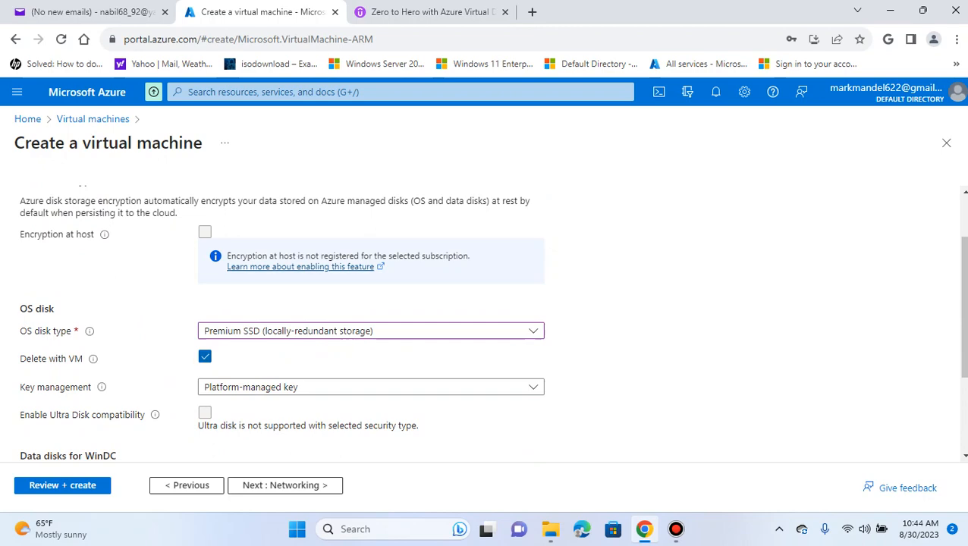
scroll(370, 326, "up", 1)
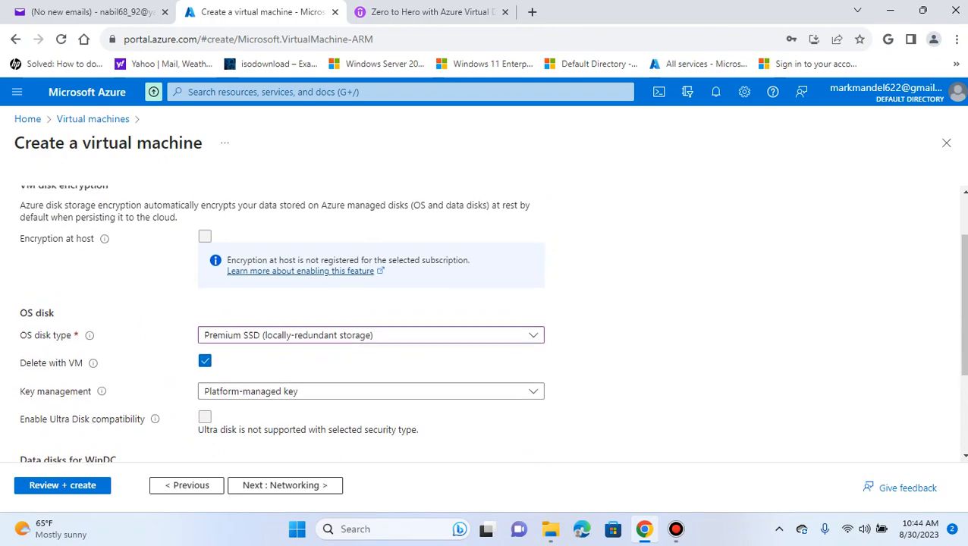
scroll(370, 326, "down", 3)
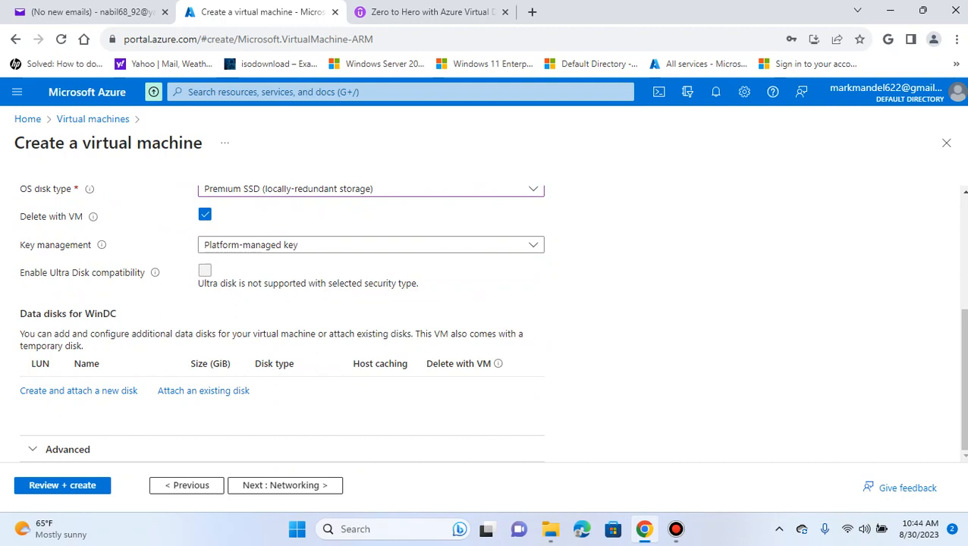
scroll(370, 326, "up", 1)
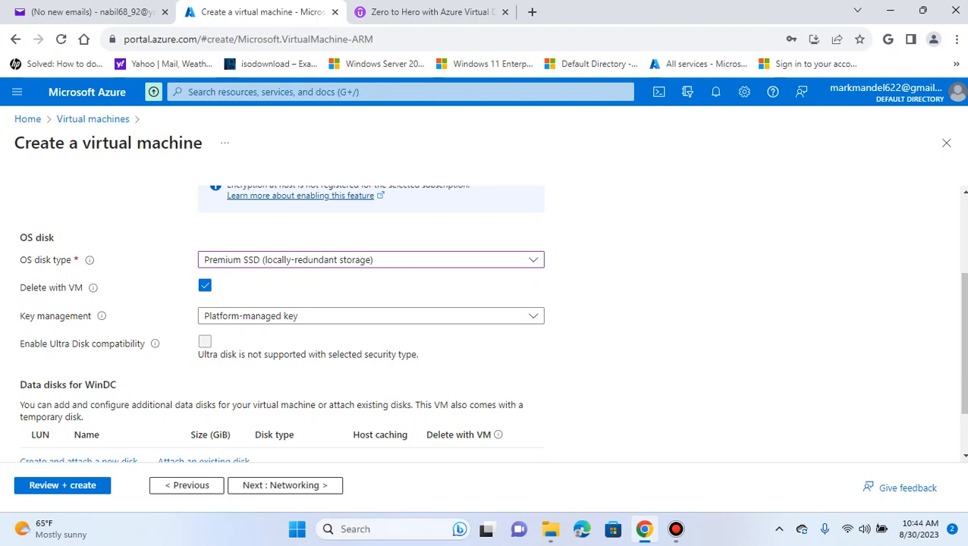
mouse_move(92, 287)
scroll(486, 319, "down", 3)
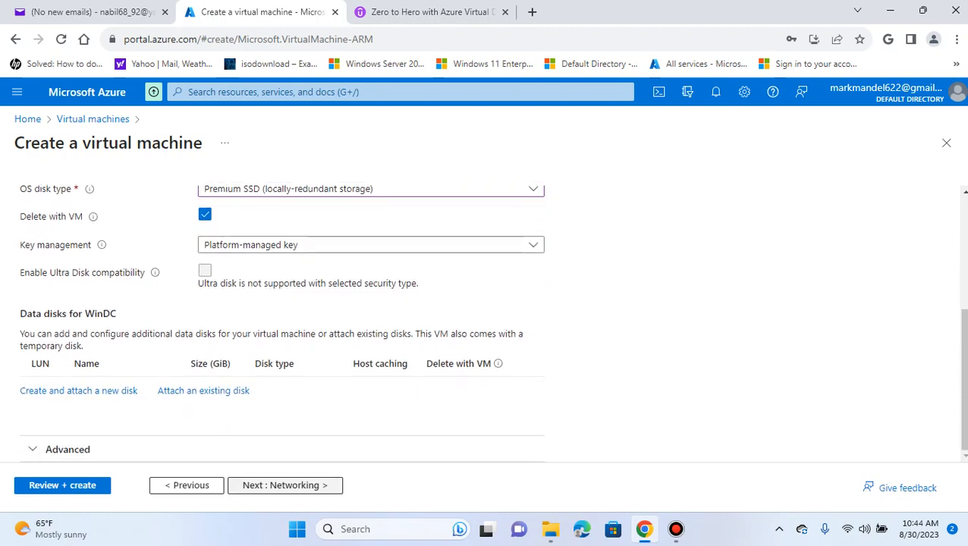
Continue to the networking settings and check the available virtual networks, keeping the new WinDC-vnet selected.
left_click(284, 485)
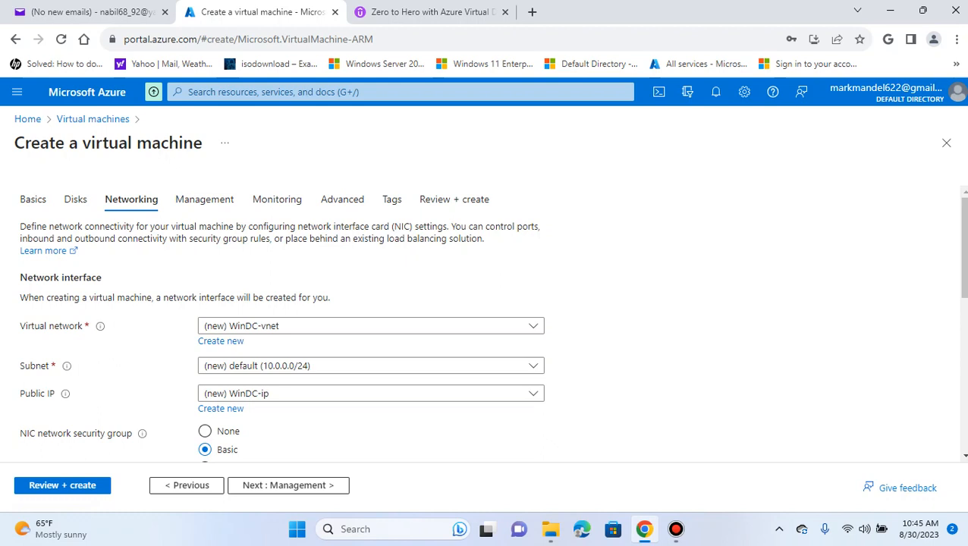
scroll(220, 270, "down", 1)
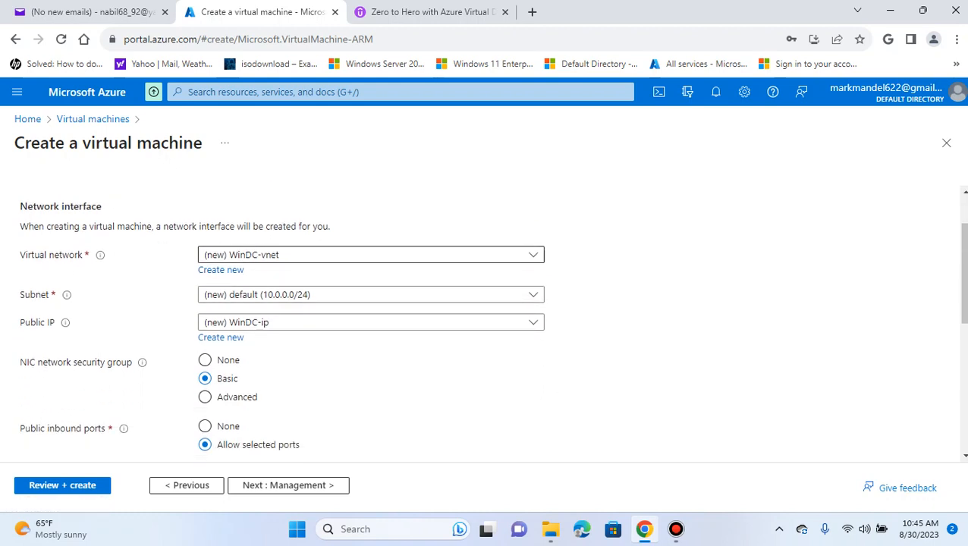
left_click(250, 255)
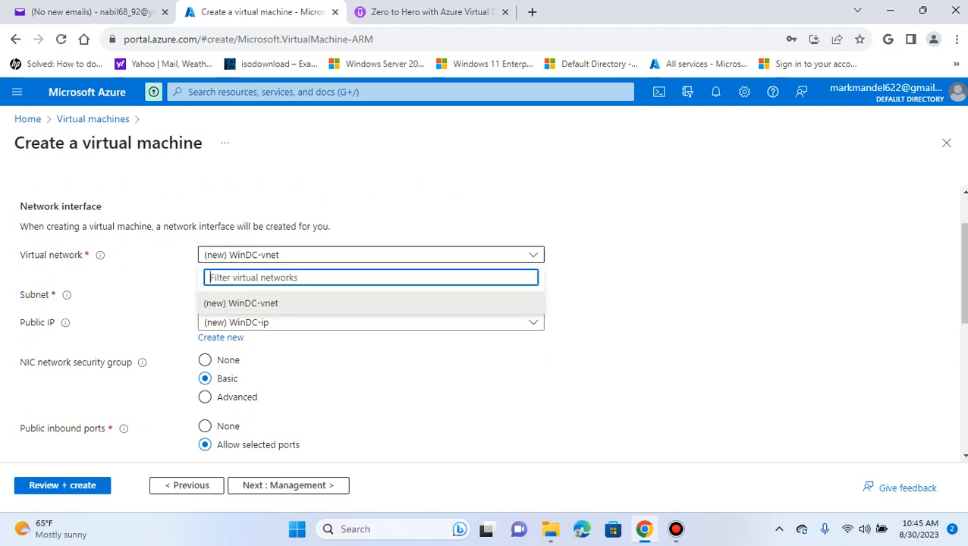
left_click(250, 303)
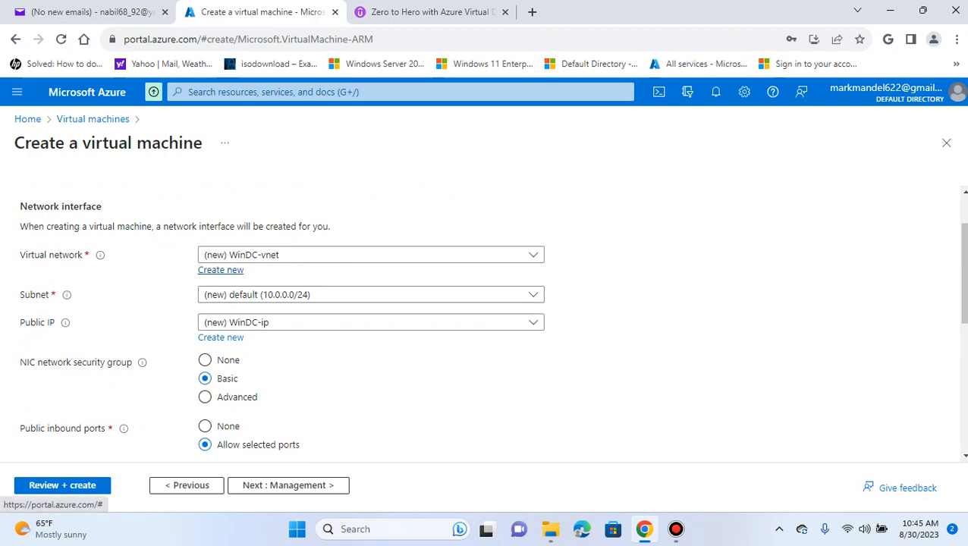
Start creating a new virtual network and select its 10.0.0.0/16 address range and the default 10.0.0.0/24 subnet.
left_click(220, 270)
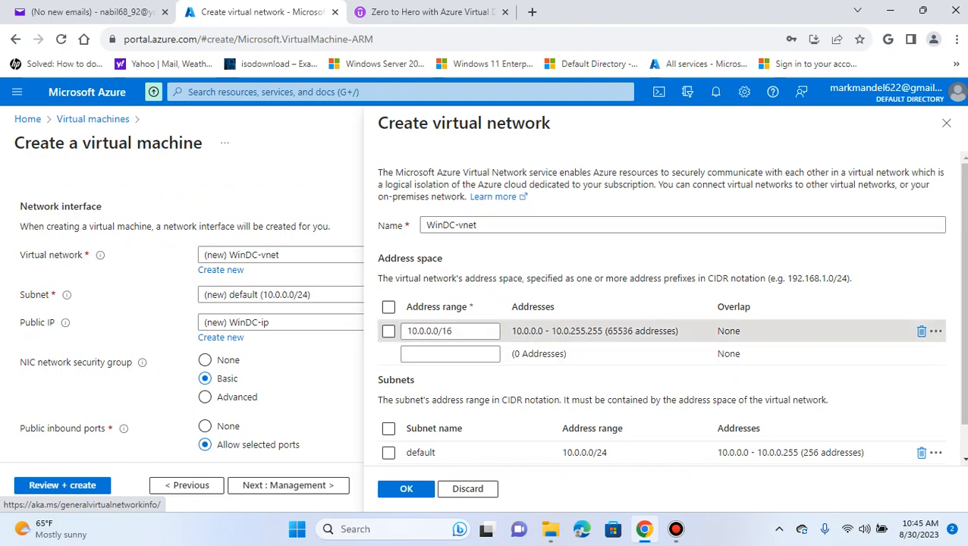
left_click(388, 332)
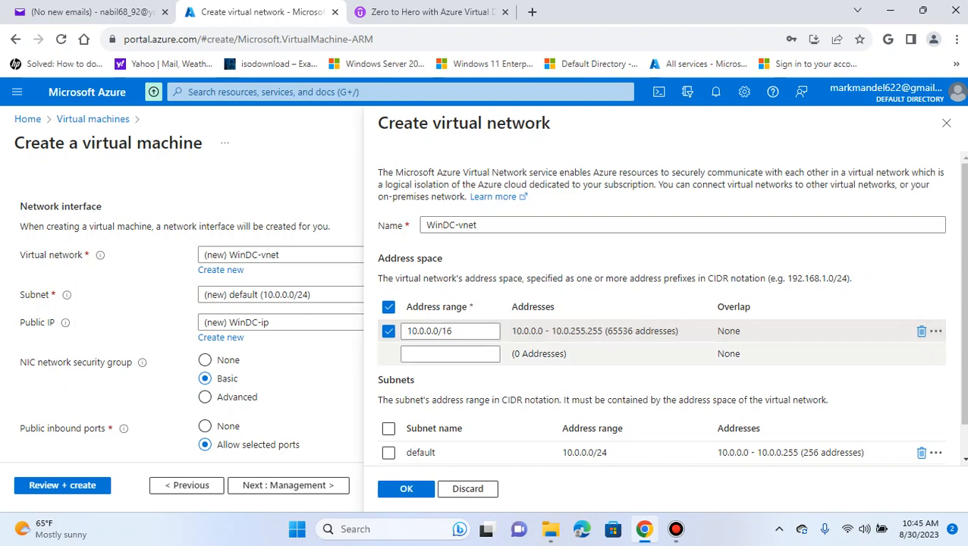
scroll(659, 318, "down", 1)
scroll(659, 318, "up", 1)
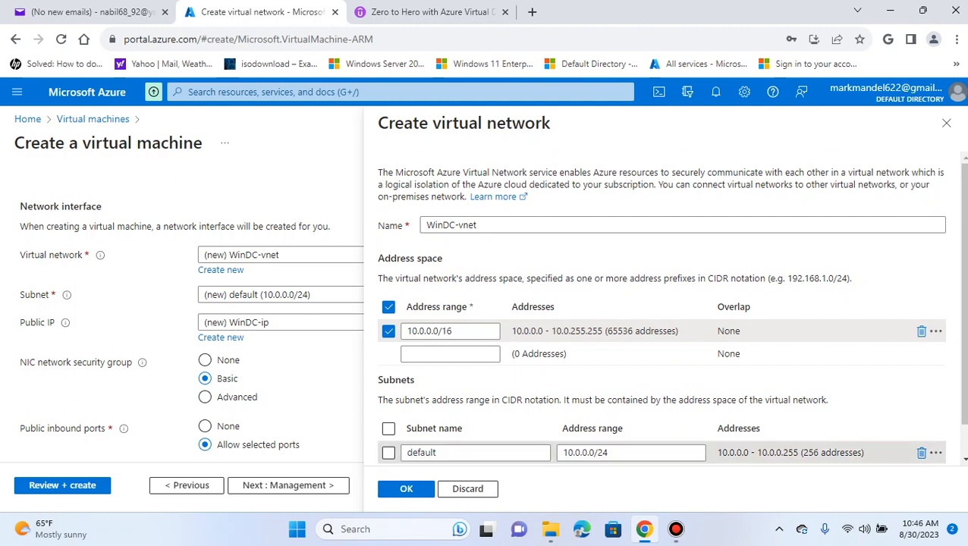
left_click(389, 453)
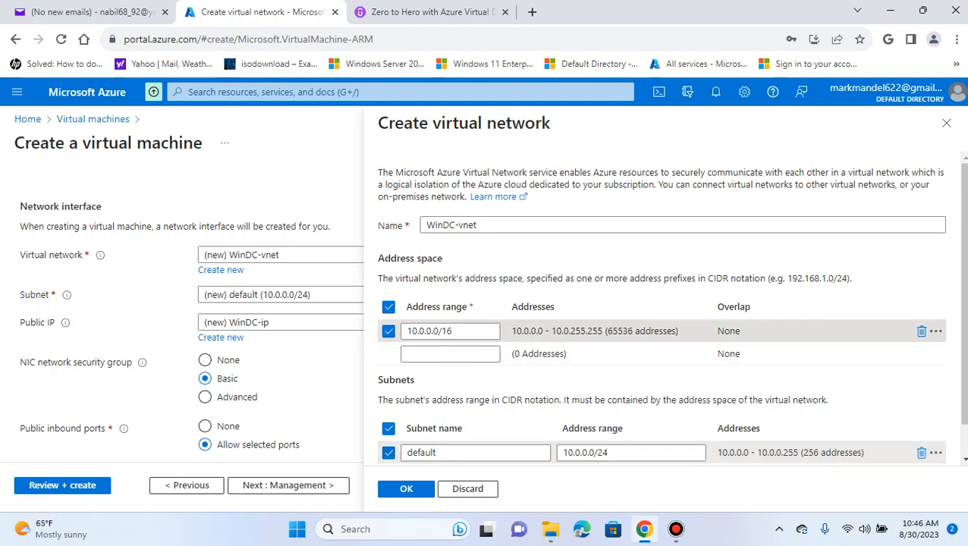
scroll(670, 312, "down", 1)
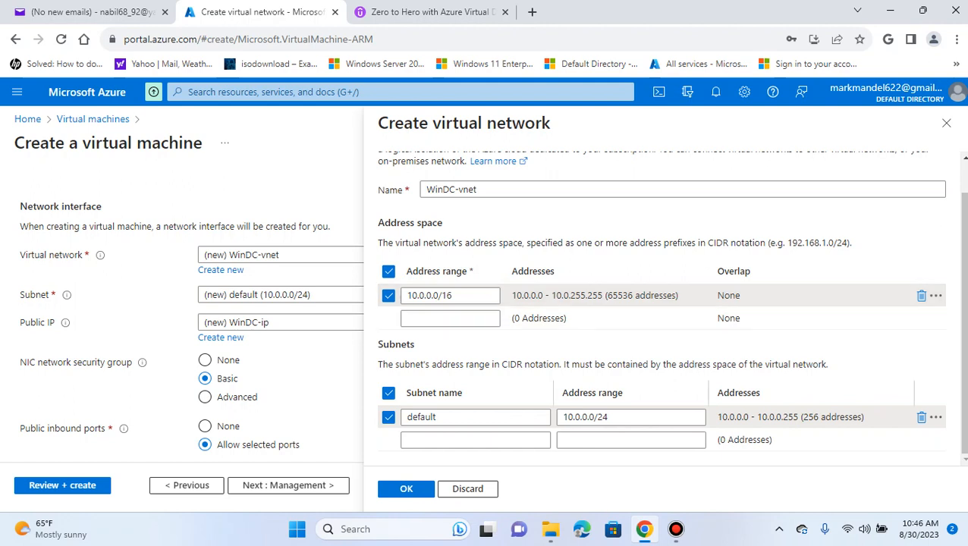
Name the virtual network WinDC-VNet02 and confirm its creation.
left_click(479, 189)
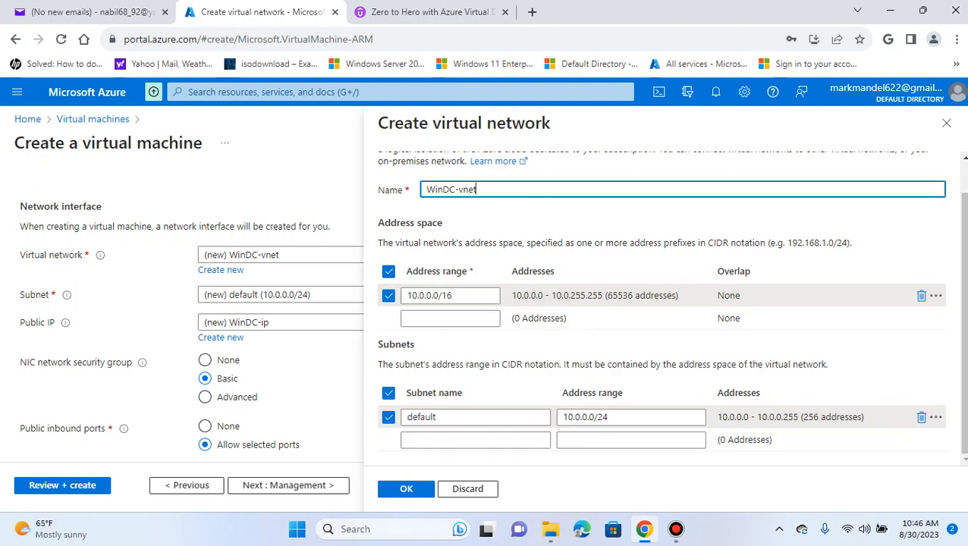
type("1")
key("shift+Left")
key("shift+Left")
key("shift+Left")
key("shift+Left")
key("shift+Left")
key("shift+Right")
key("Right")
key("shift+Left")
key("shift+Left")
key("shift+Left")
key("shift+Left")
key("shift+Left")
key("shift+Right")
key("BackSpace")
key("BackSpace")
type("VNet02")
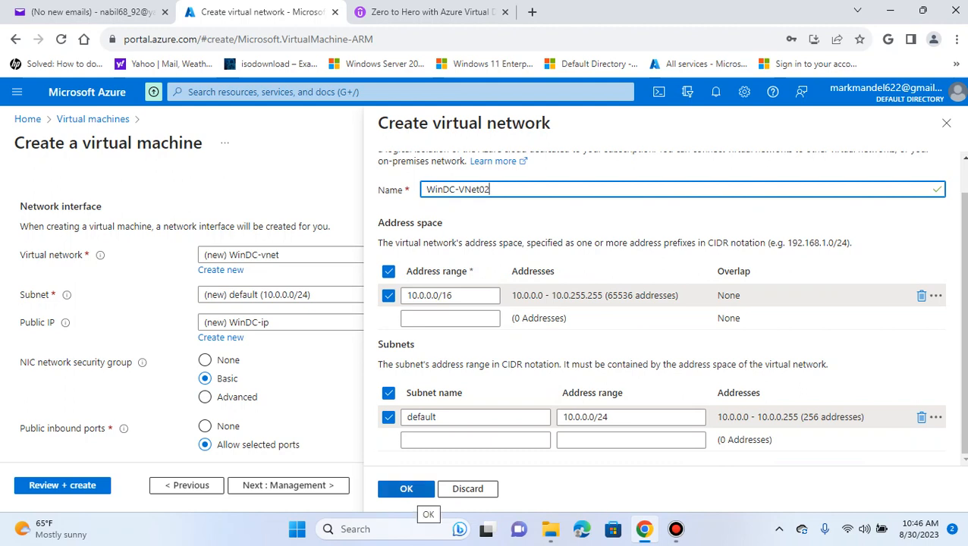
left_click(406, 489)
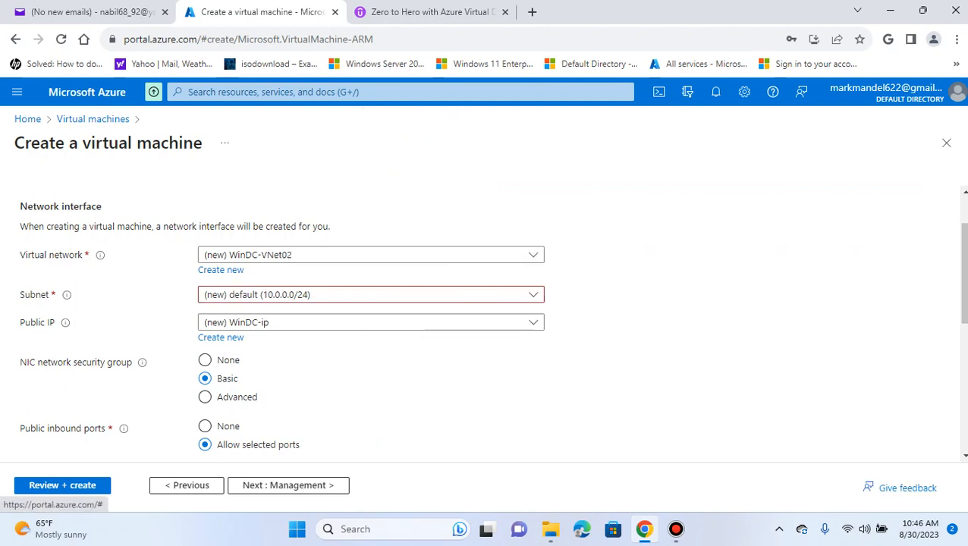
Select the default (10.0.0.0/24) subnet and check the selectable inbound ports, keeping RDP (3389) allowed.
left_click(319, 295)
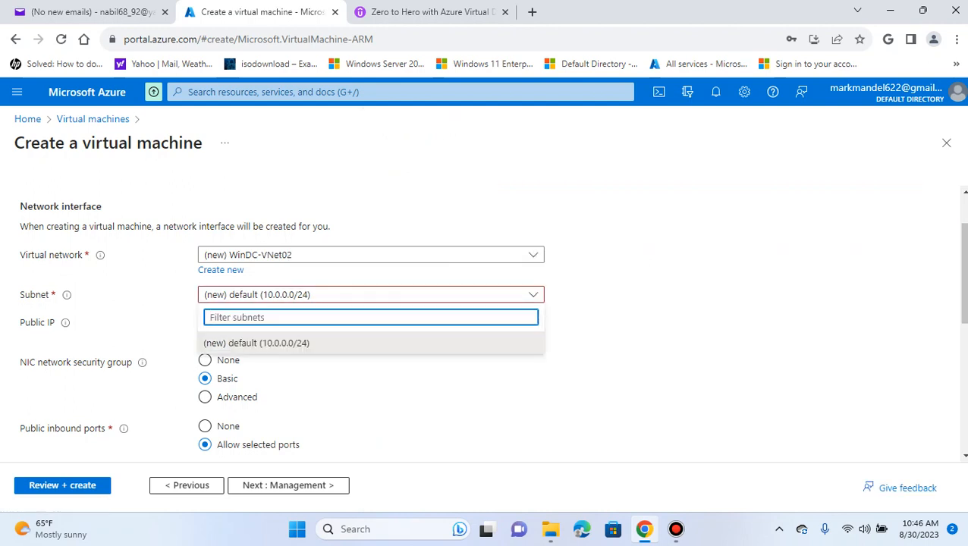
left_click(303, 343)
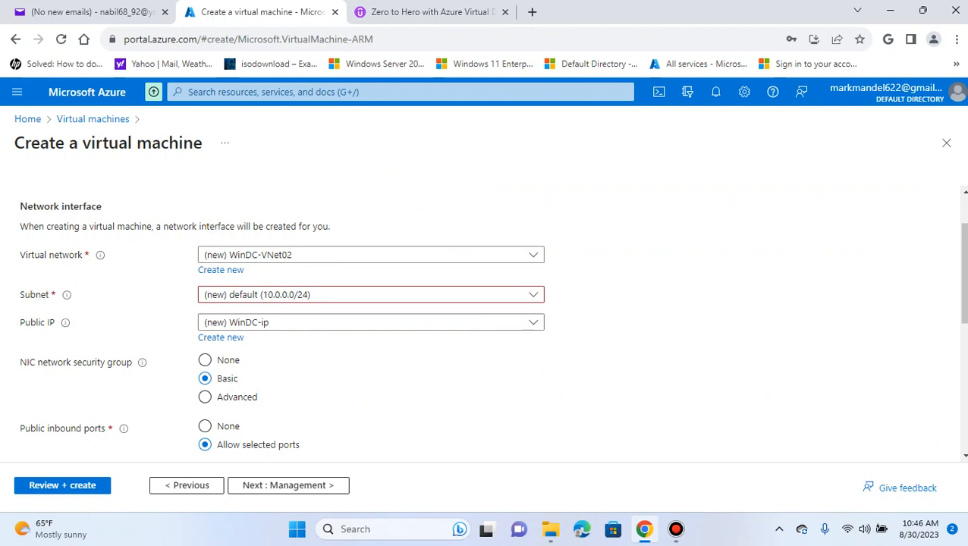
scroll(486, 322, "down", 2)
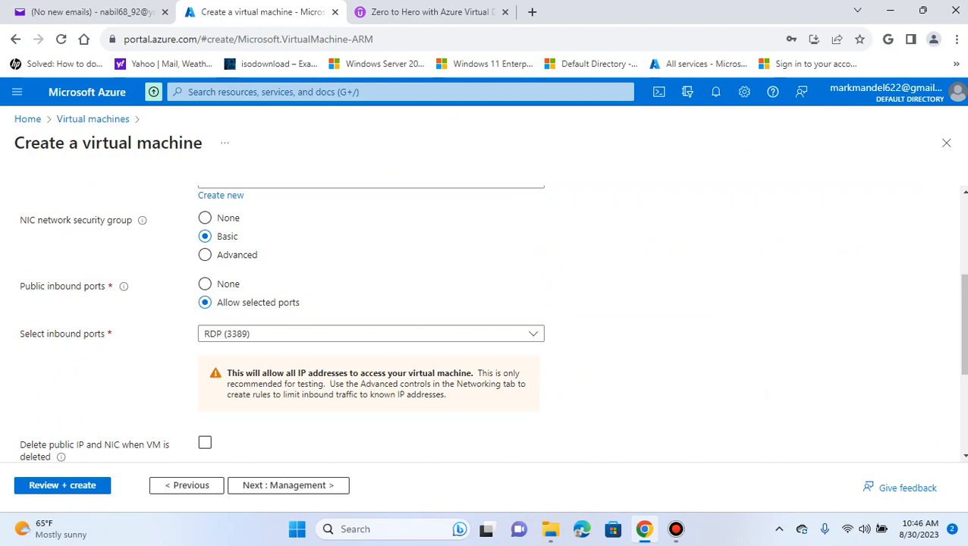
left_click(364, 334)
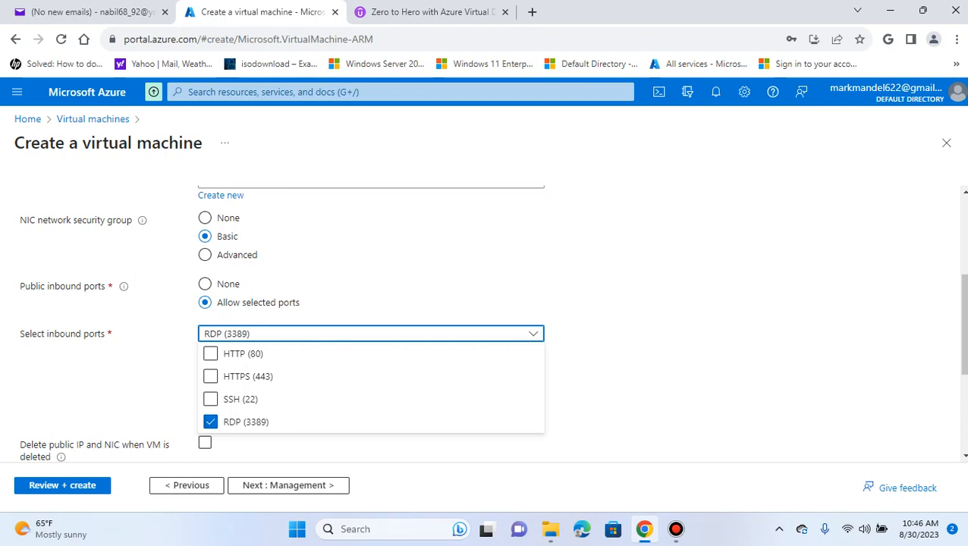
key("Escape")
scroll(492, 322, "down", 2)
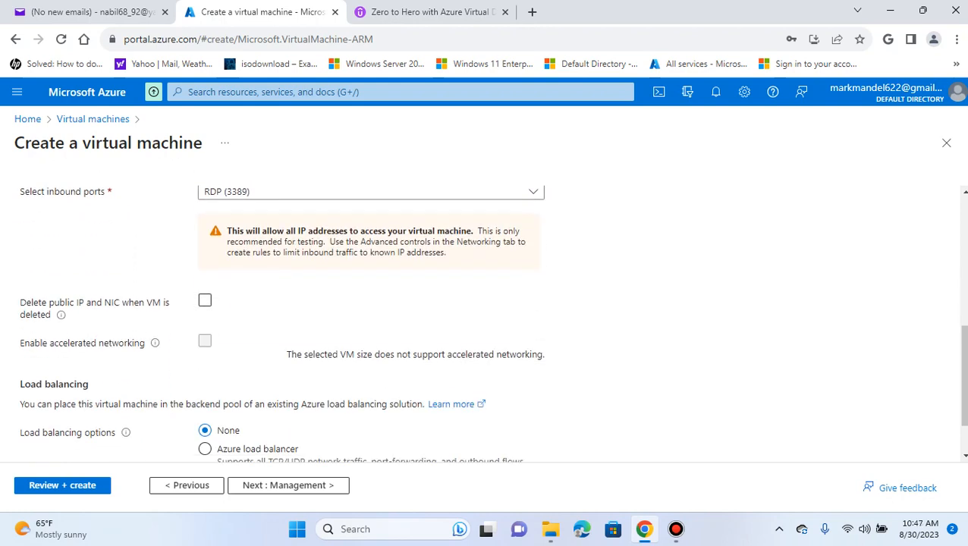
scroll(492, 323, "up", 5)
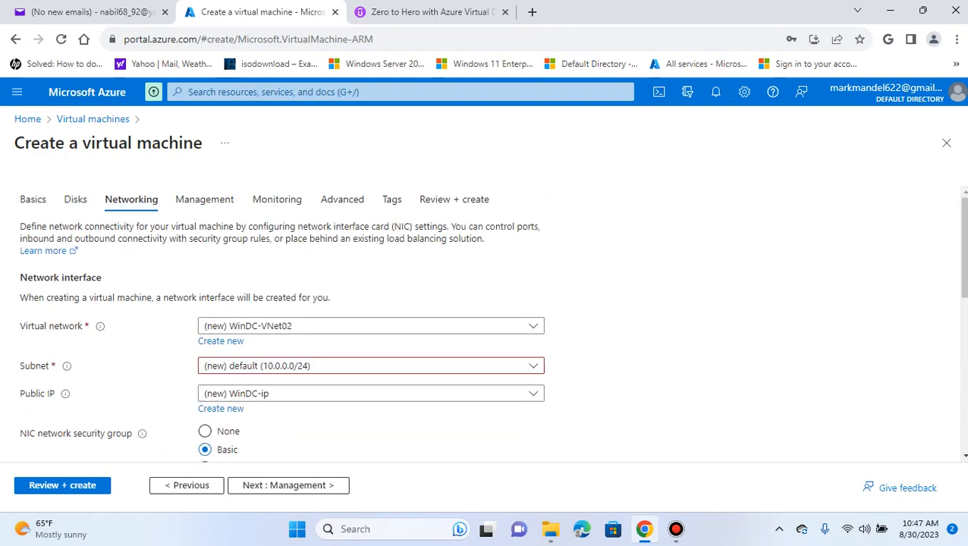
scroll(493, 322, "down", 6)
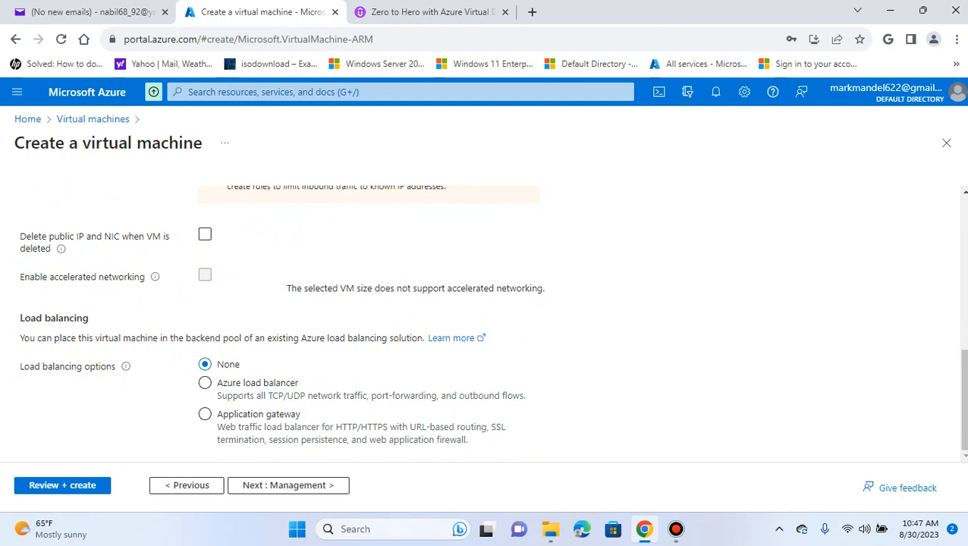
Keep load balancing at None, review the networking settings, and continue to the management options.
left_click(204, 382)
left_click(205, 364)
scroll(492, 322, "up", 2)
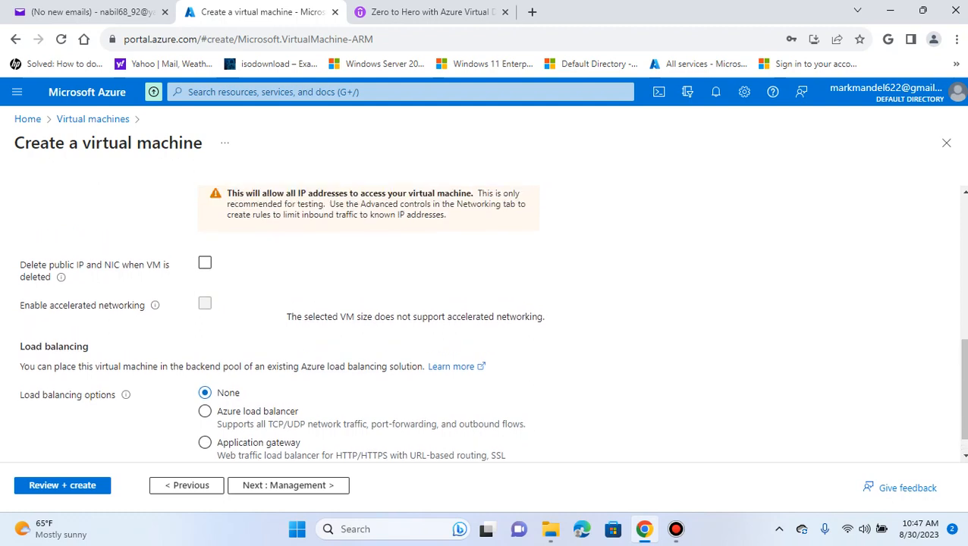
scroll(492, 321, "down", 2)
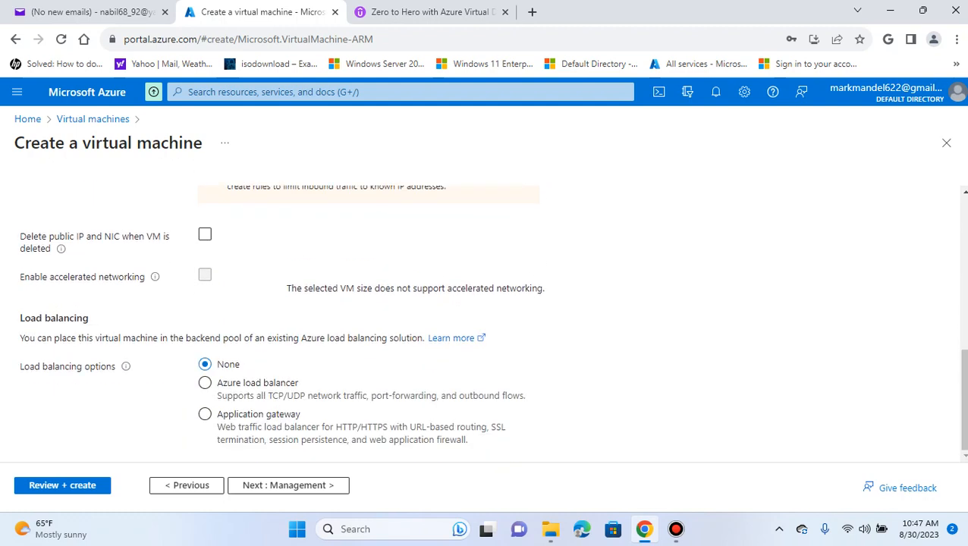
scroll(493, 321, "up", 5)
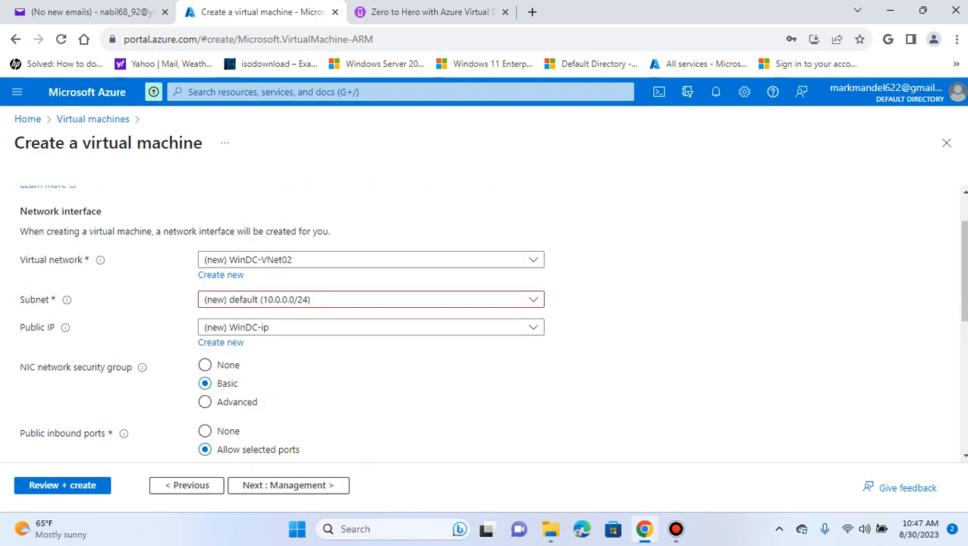
scroll(492, 322, "up", 1)
scroll(492, 322, "down", 5)
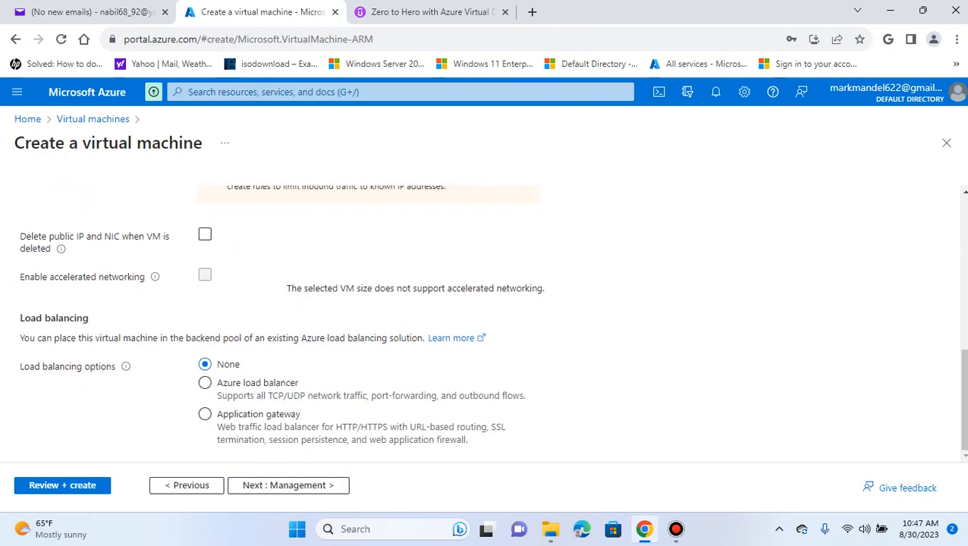
left_click(288, 485)
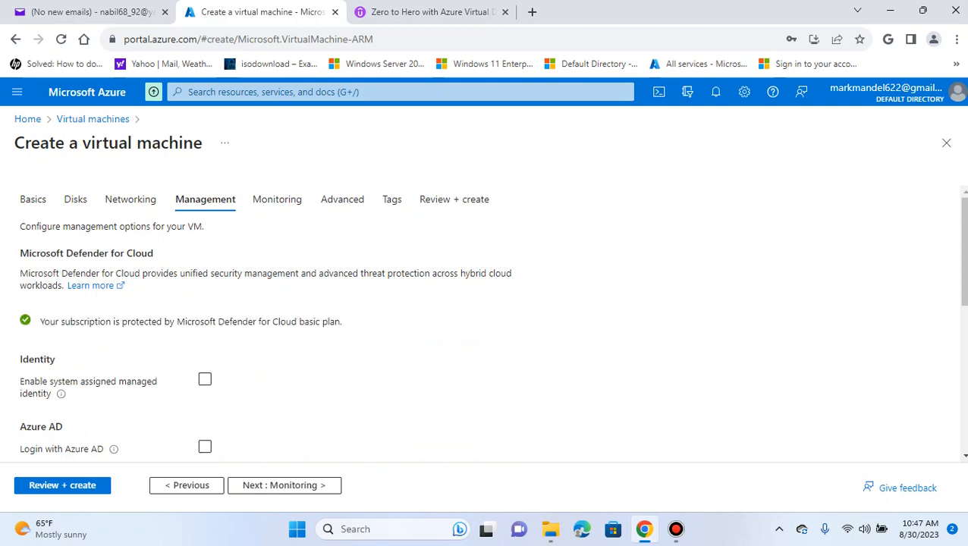
Enable auto-shutdown for the virtual machine and set the shutdown time to 2:00:00 PM.
scroll(486, 321, "down", 2)
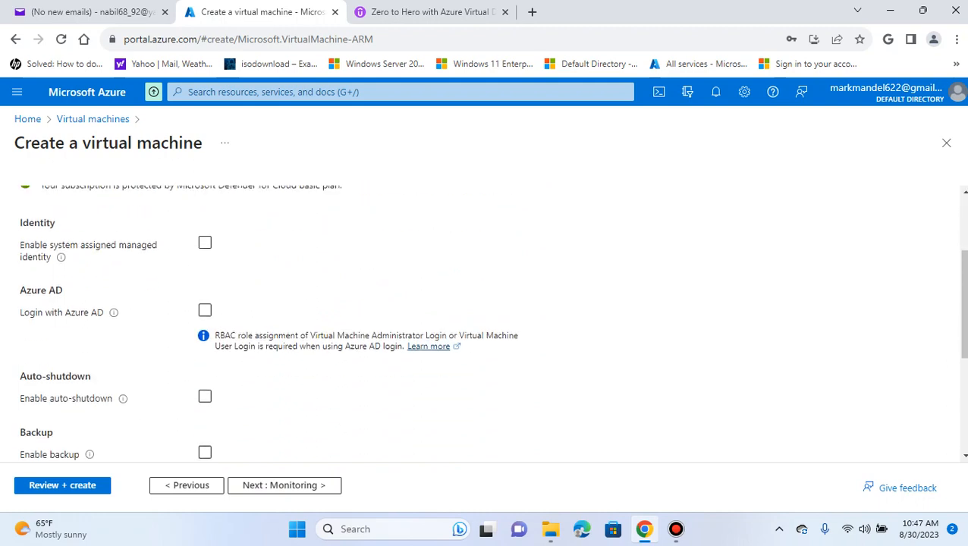
scroll(485, 322, "up", 2)
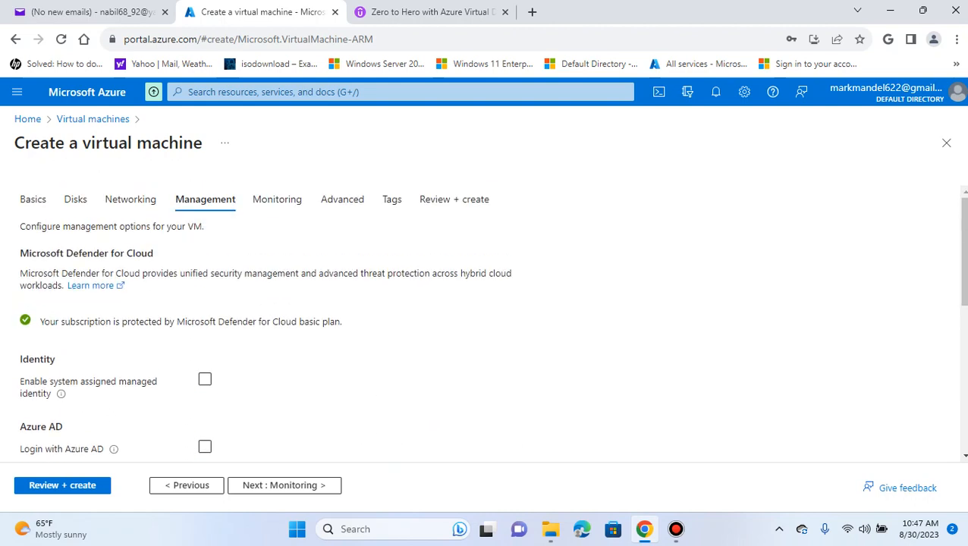
scroll(486, 321, "down", 3)
scroll(485, 321, "up", 2)
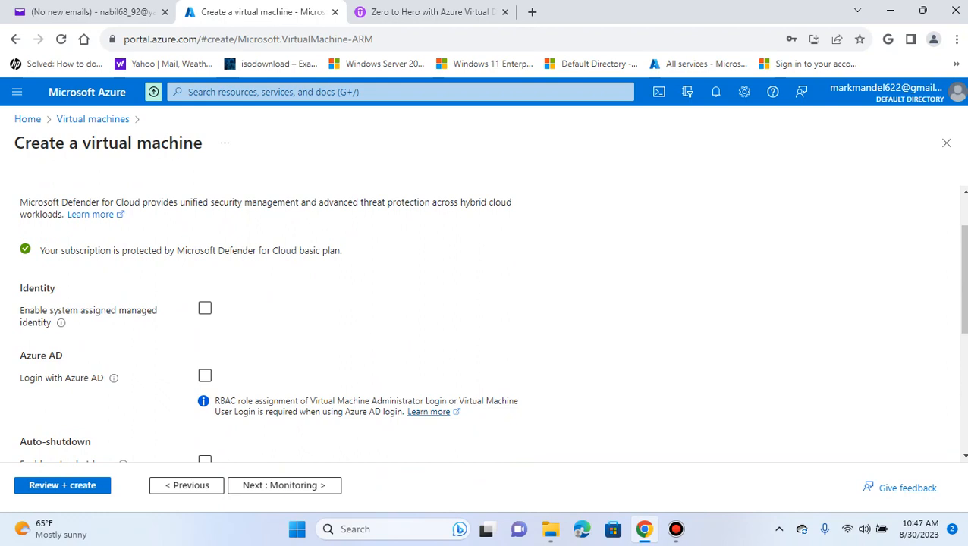
scroll(486, 322, "down", 1)
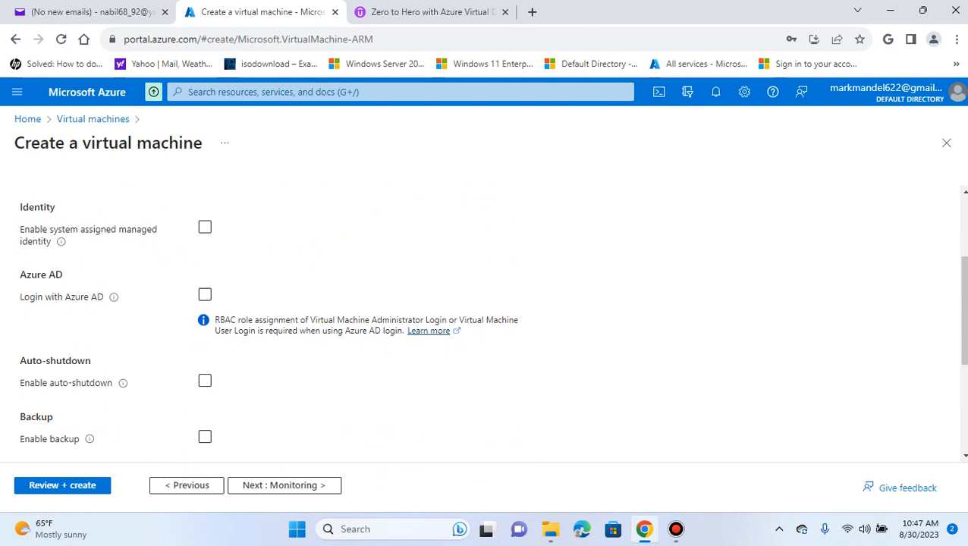
scroll(486, 322, "down", 1)
left_click(205, 319)
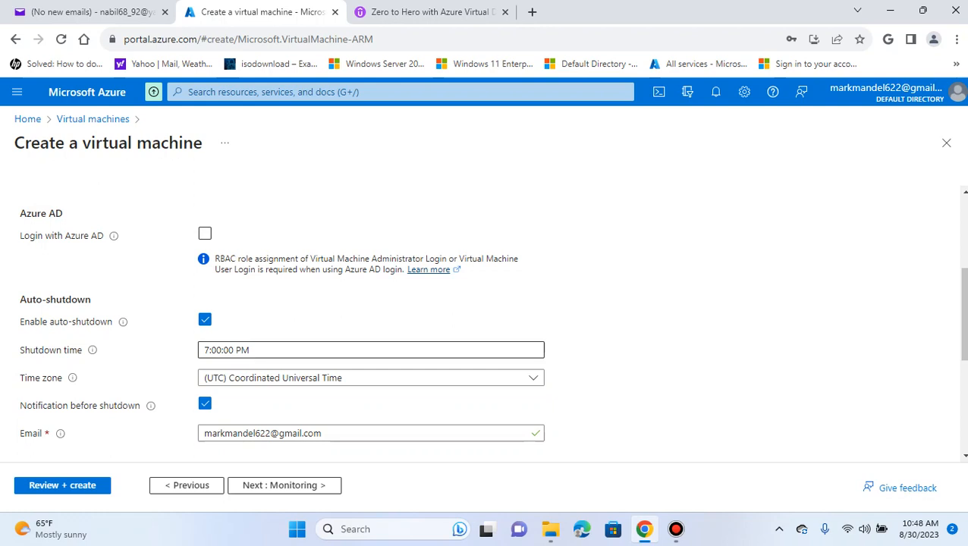
double_click(206, 349)
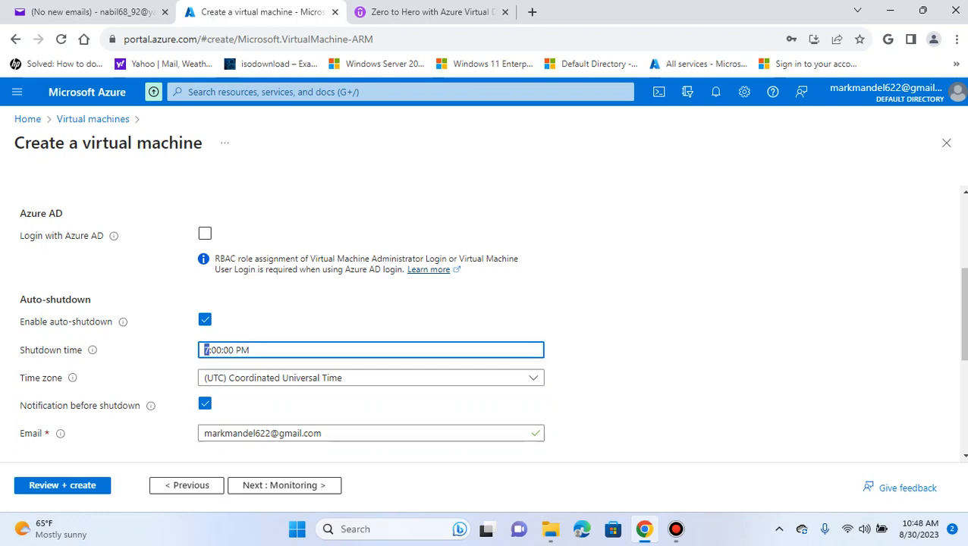
type("2")
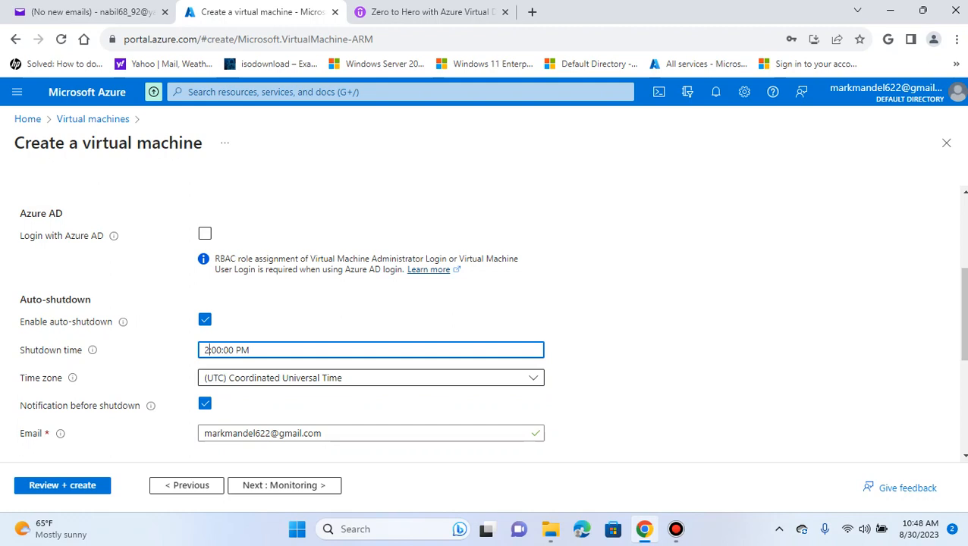
Set the auto-shutdown time zone to (UTC-06:00) Central Time (US & Canada).
left_click(364, 378)
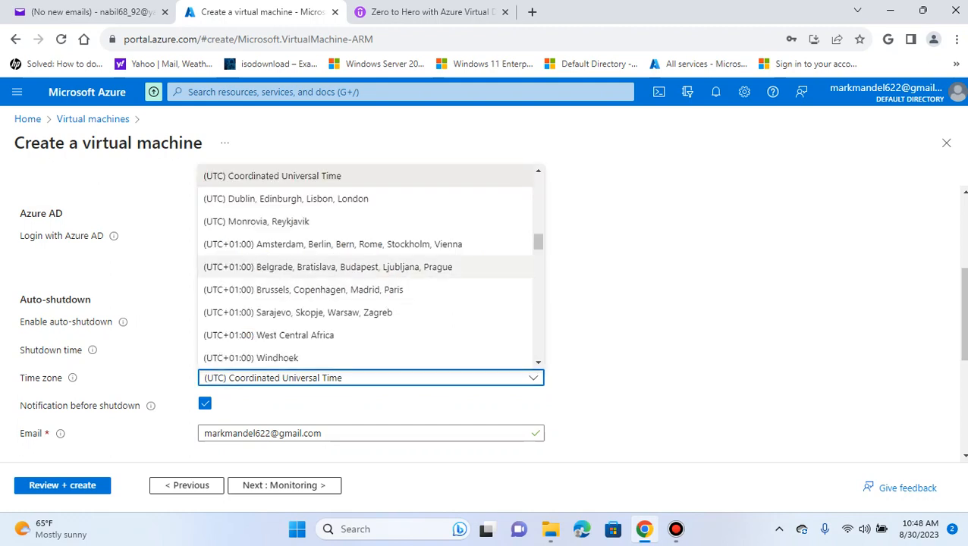
scroll(364, 267, "up", 6)
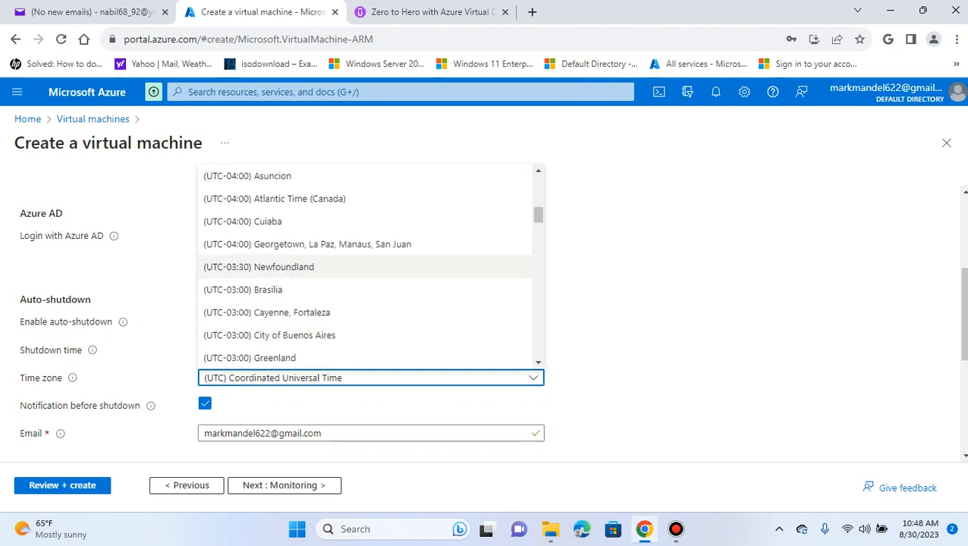
scroll(364, 244, "up", 4)
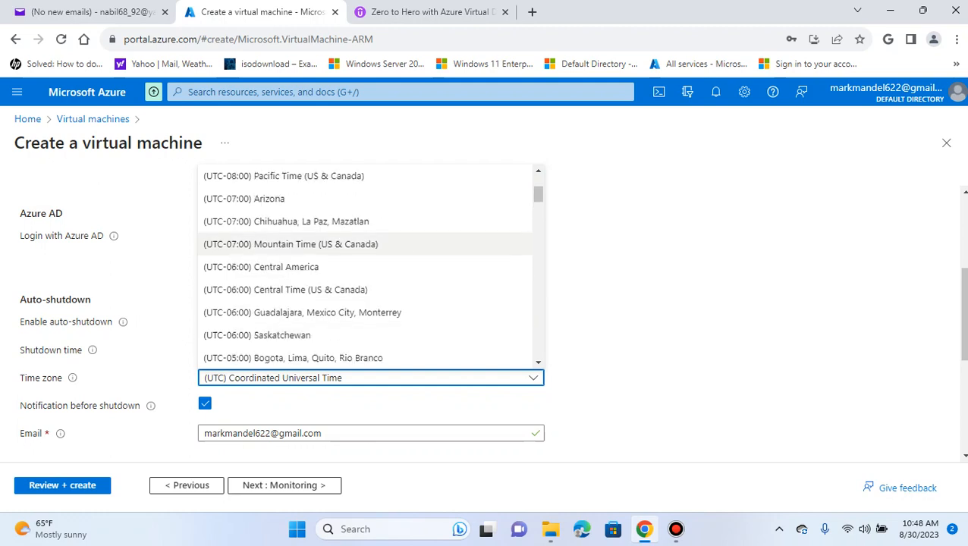
left_click(364, 289)
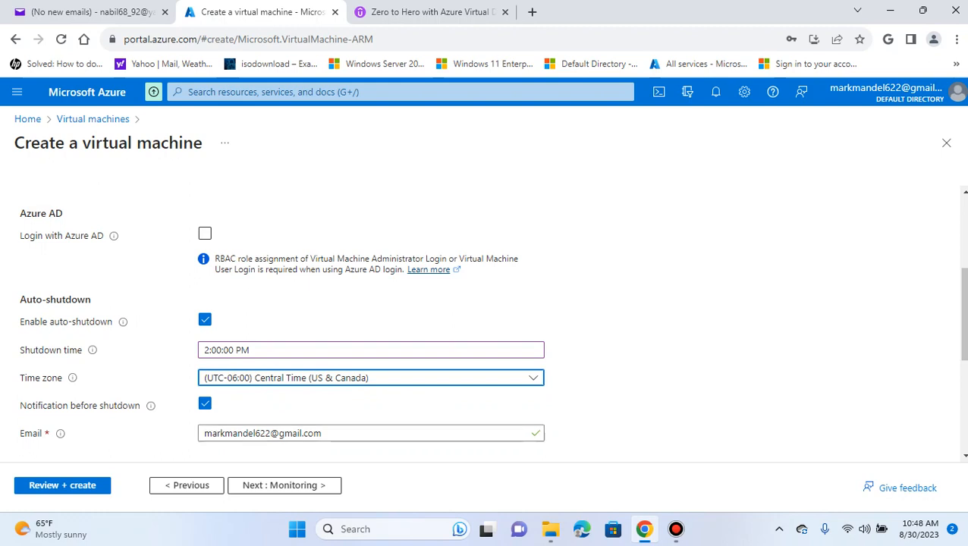
Review the notification, backup, site recovery and guest OS update settings, leaving backup disabled.
scroll(486, 327, "down", 2)
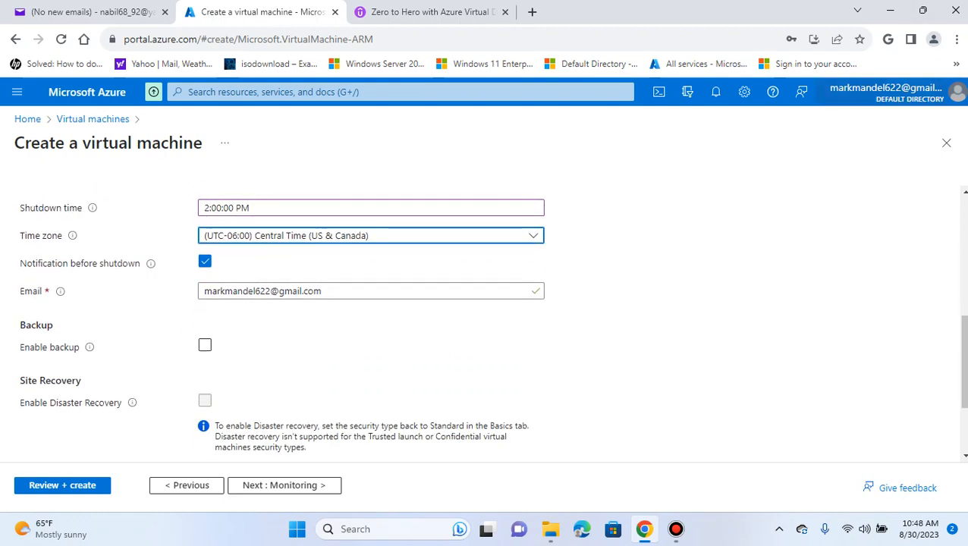
left_click(205, 345)
scroll(492, 323, "down", 1)
scroll(492, 322, "up", 1)
scroll(493, 323, "down", 1)
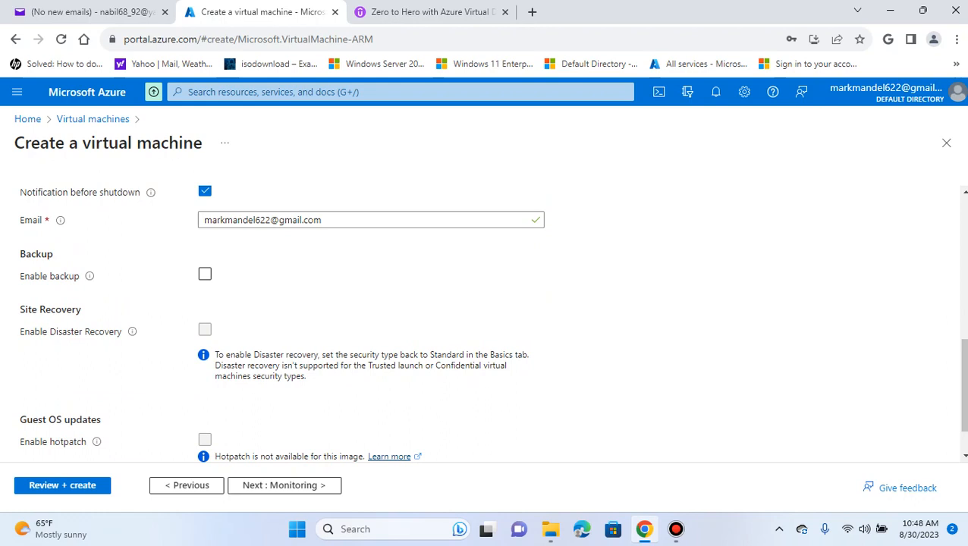
scroll(493, 322, "down", 1)
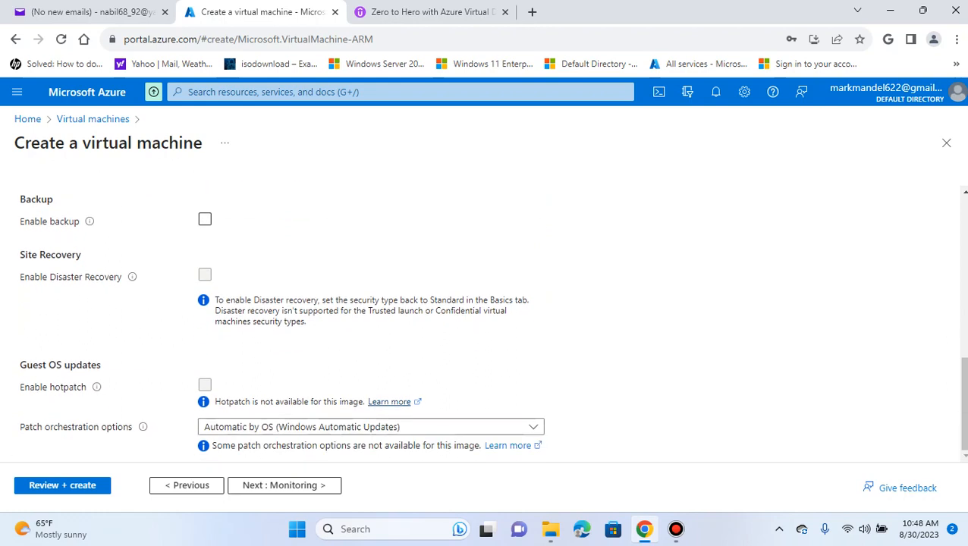
scroll(493, 323, "up", 10)
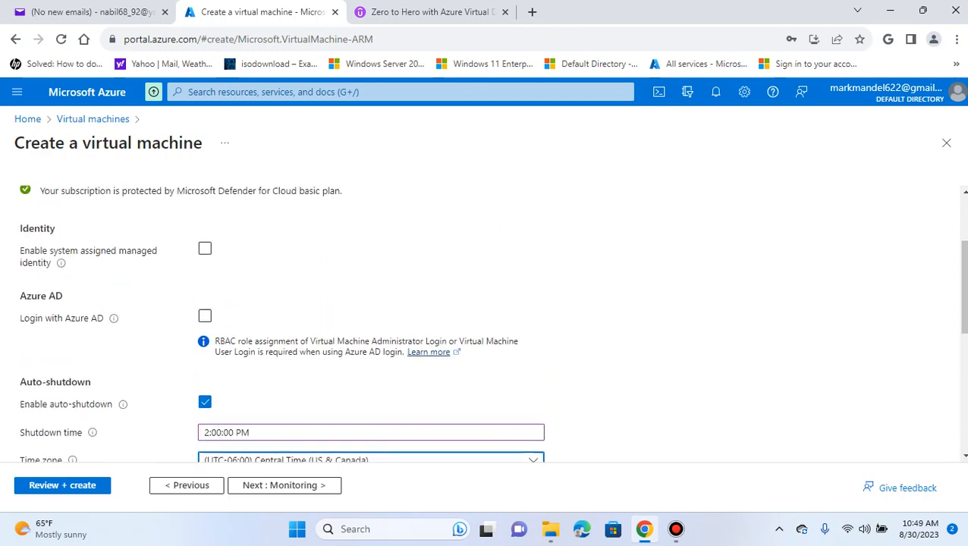
scroll(492, 326, "down", 10)
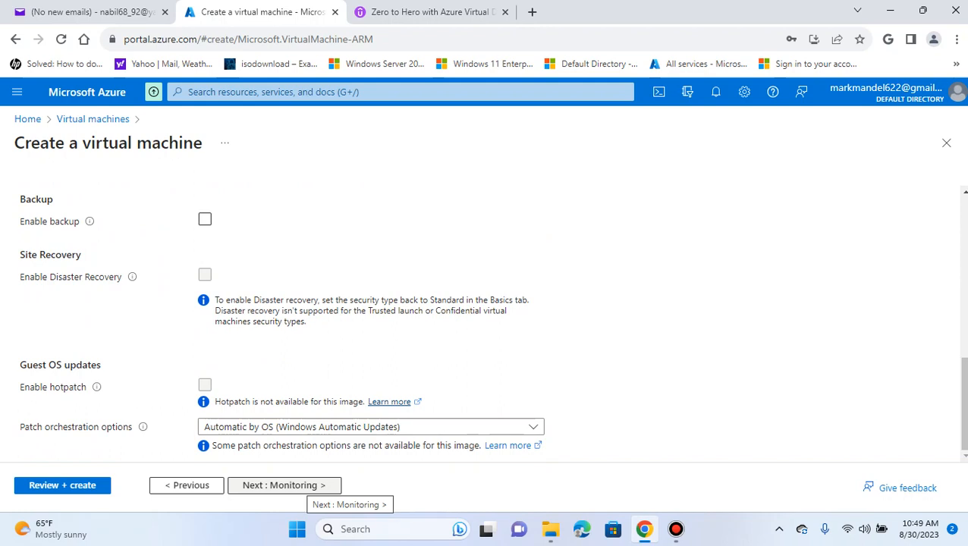
Continue to the monitoring options, keep boot diagnostics enabled with the managed storage account, and proceed to the advanced options.
left_click(303, 485)
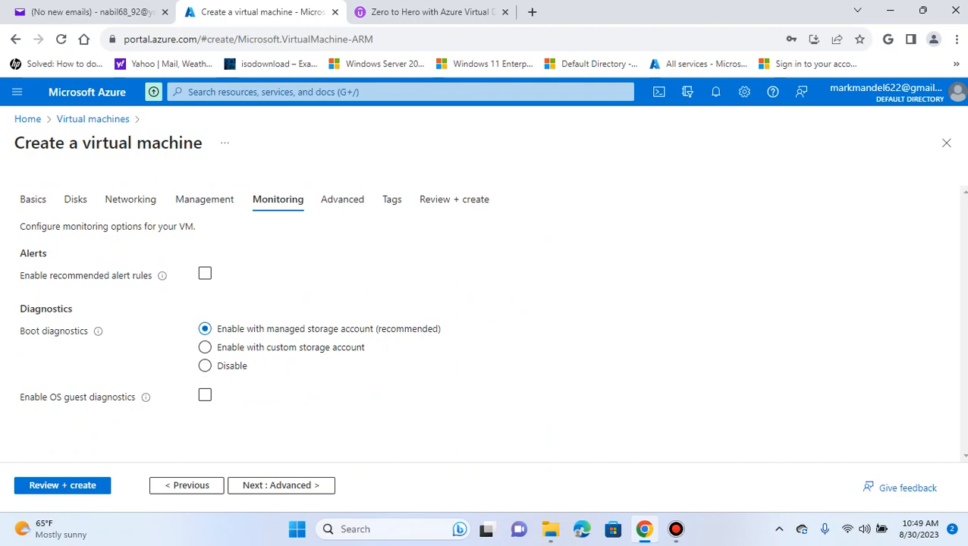
left_click(205, 366)
left_click(281, 485)
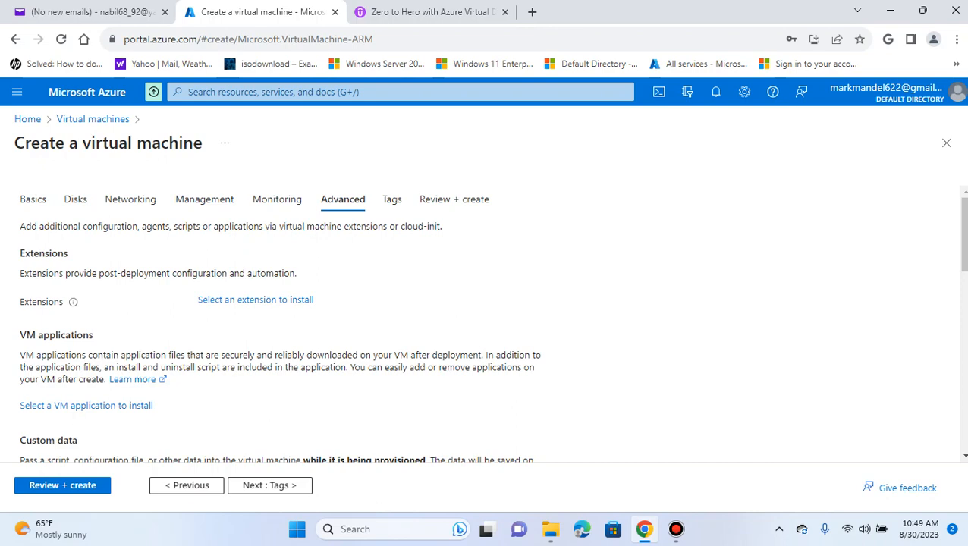
Review the advanced options from extensions and custom data to host and proximity placement groups, keep their defaults, and continue to tags.
scroll(485, 319, "down", 3)
scroll(486, 318, "down", 5)
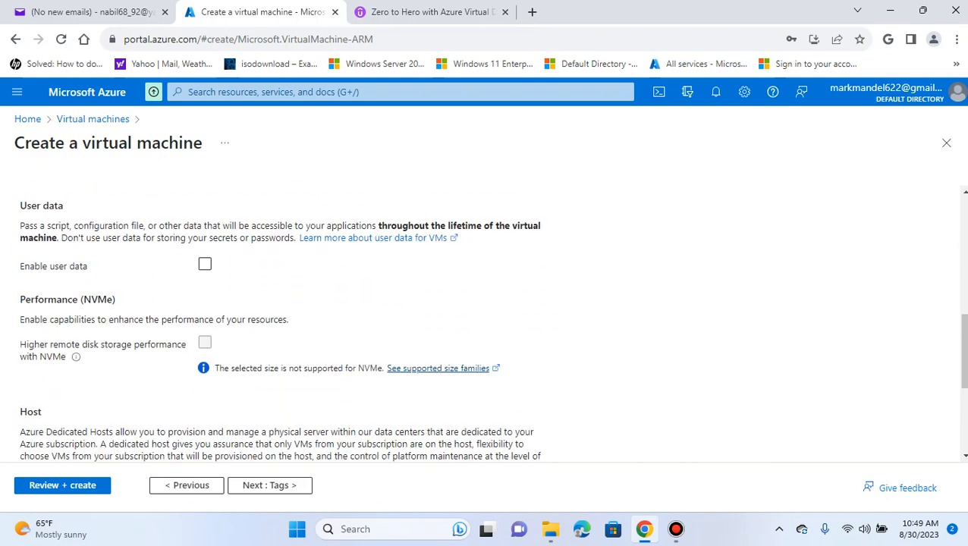
scroll(493, 322, "down", 1)
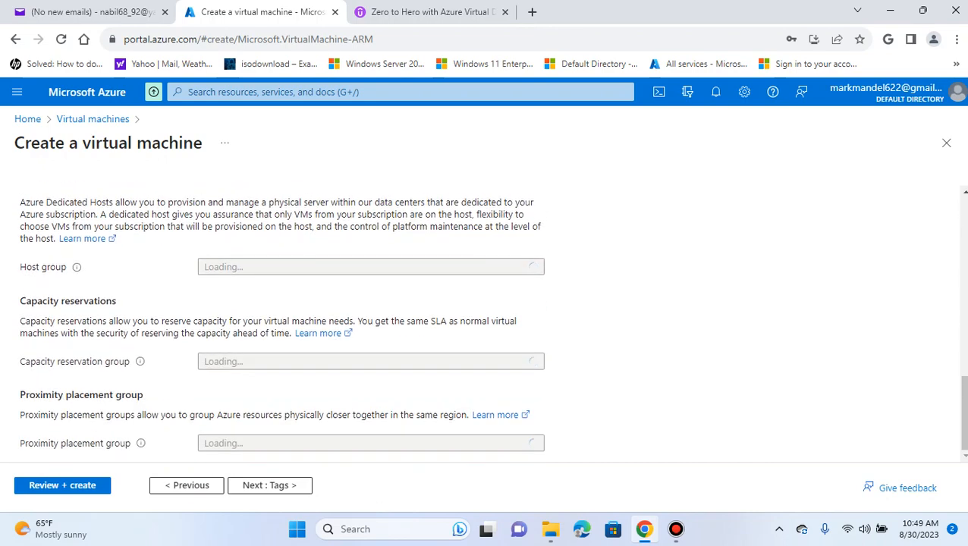
scroll(492, 323, "up", 10)
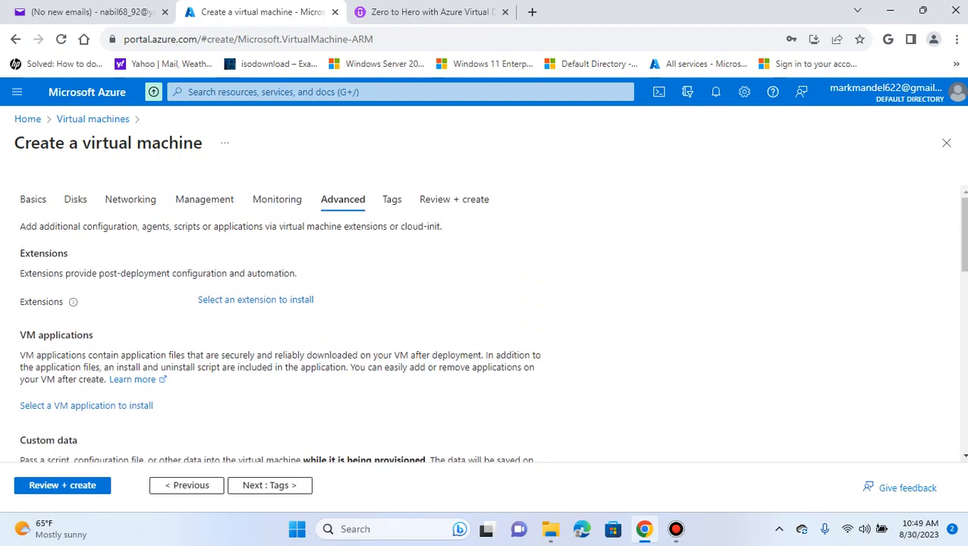
scroll(492, 322, "down", 1)
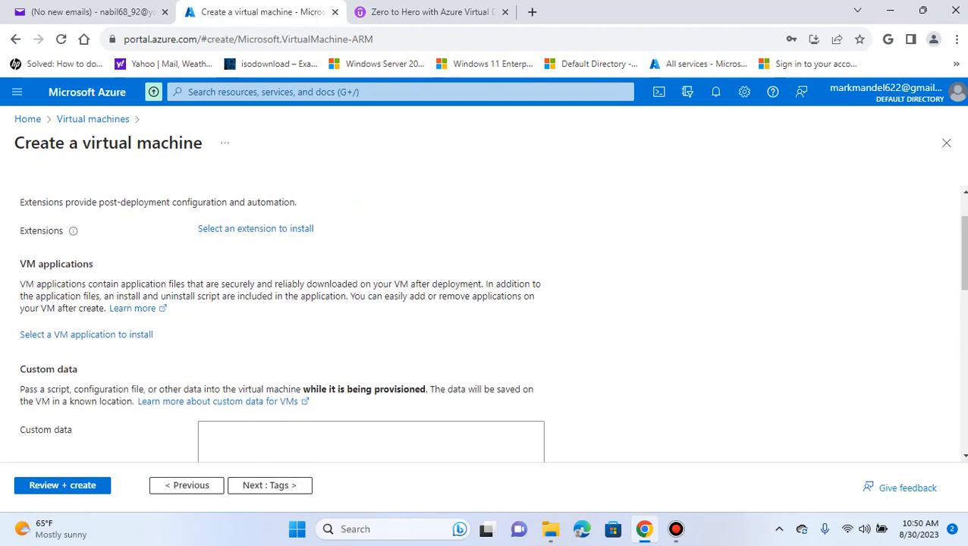
scroll(492, 322, "down", 3)
scroll(492, 322, "up", 4)
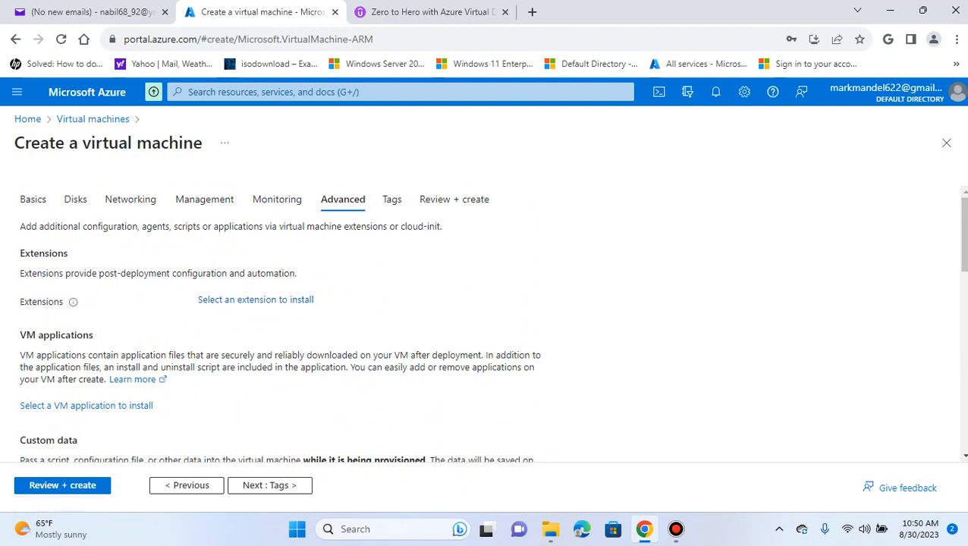
mouse_move(73, 301)
scroll(280, 322, "down", 4)
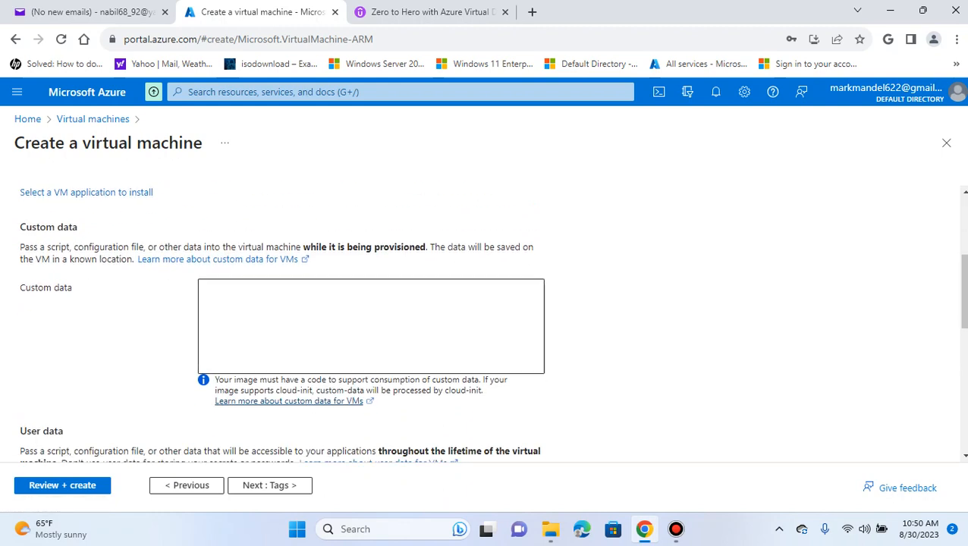
scroll(280, 322, "down", 3)
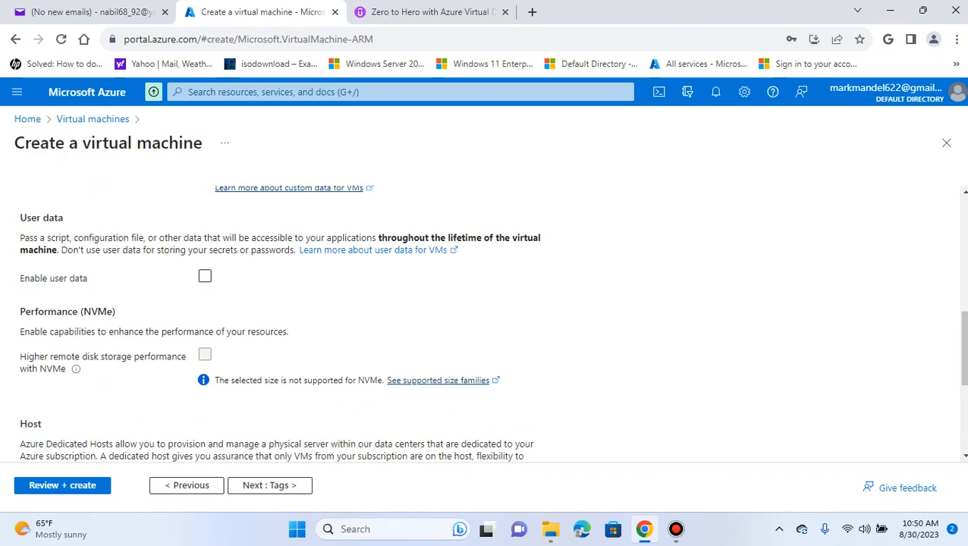
scroll(492, 323, "down", 3)
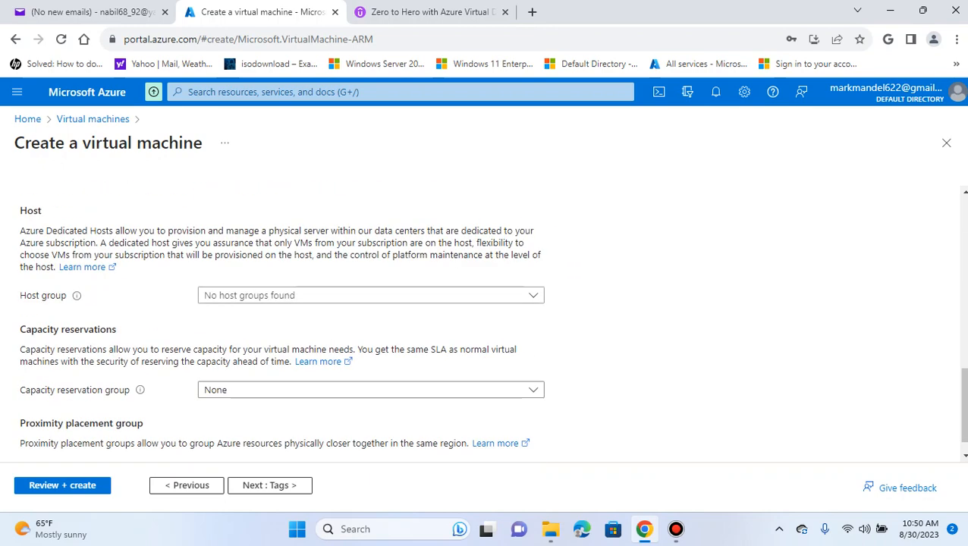
scroll(493, 324, "up", 10)
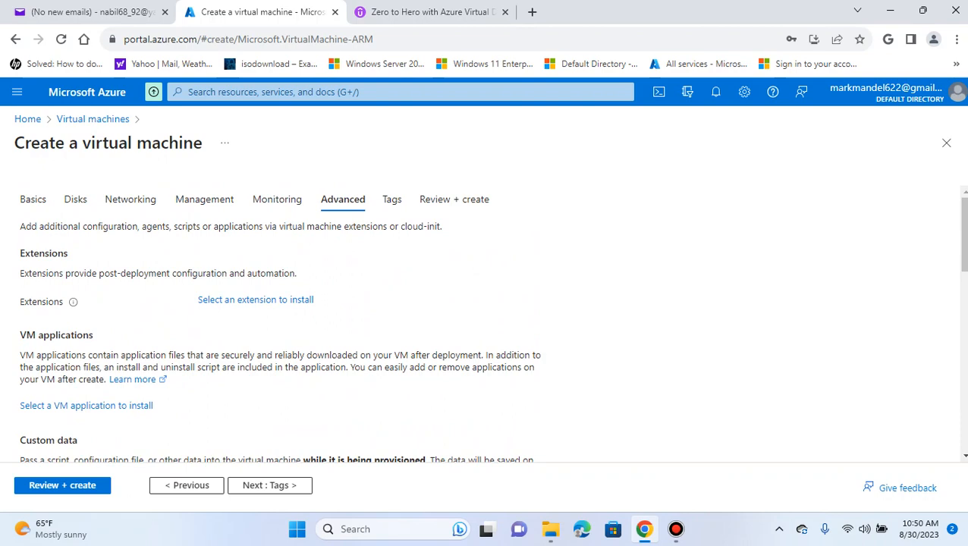
scroll(485, 322, "down", 10)
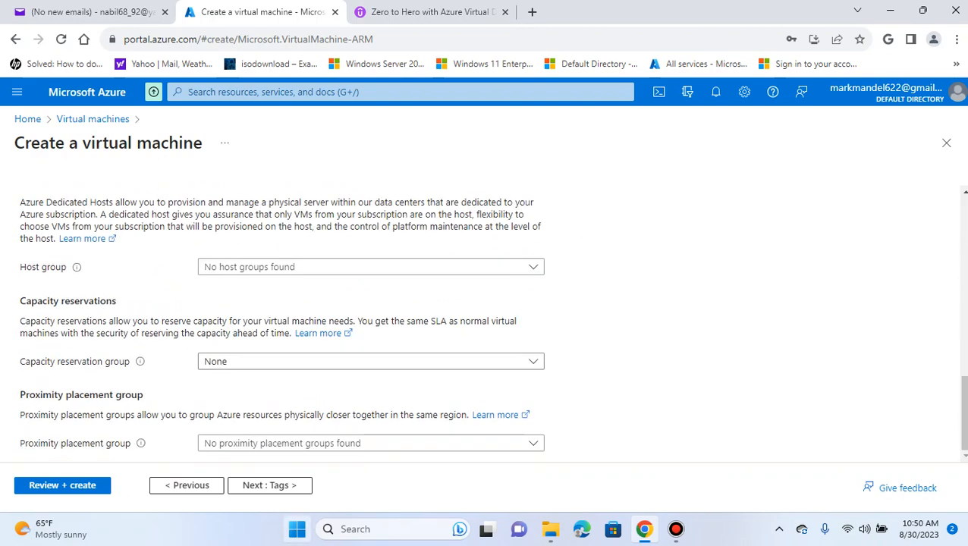
left_click(269, 485)
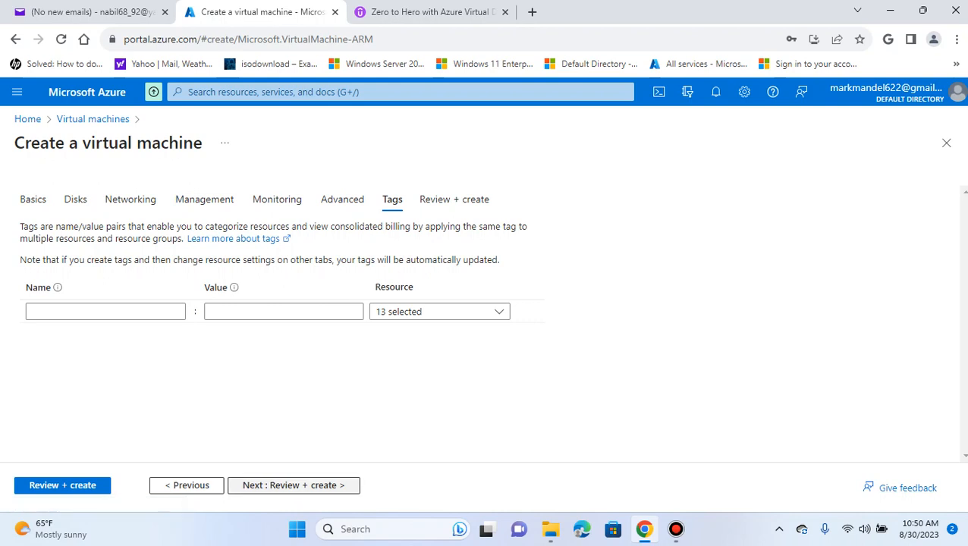
Proceed to the final review without adding tags, and check the validation status, price and configuration summary.
left_click(338, 490)
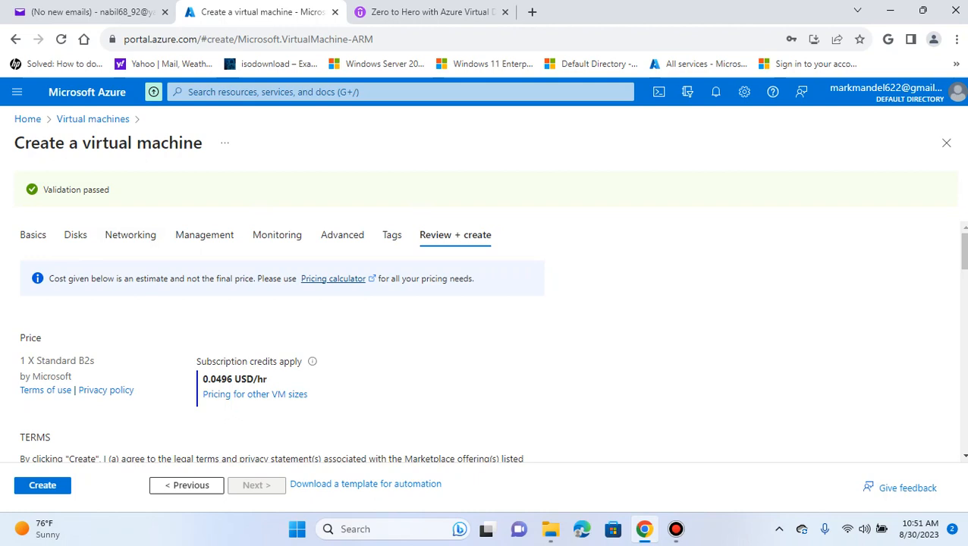
left_click_drag(115, 190, 42, 190)
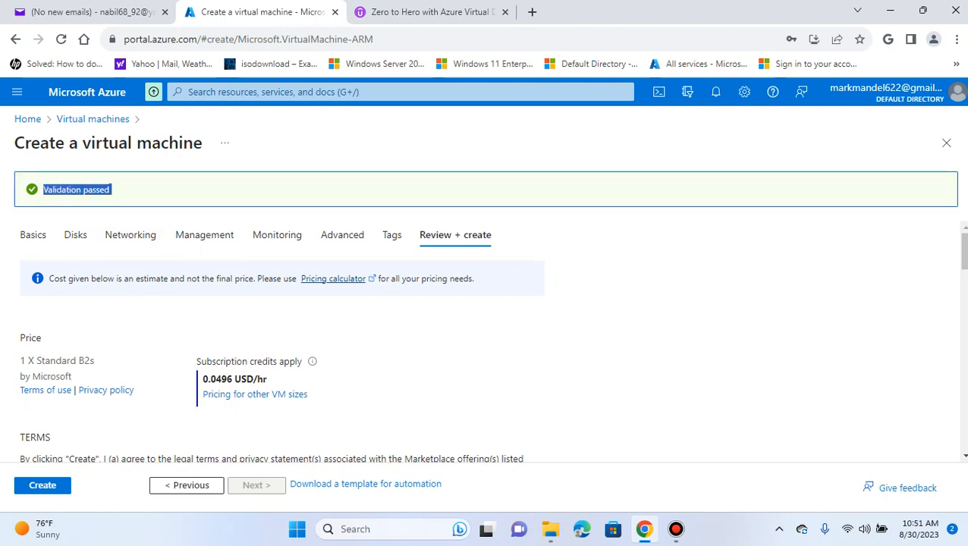
scroll(281, 342, "down", 2)
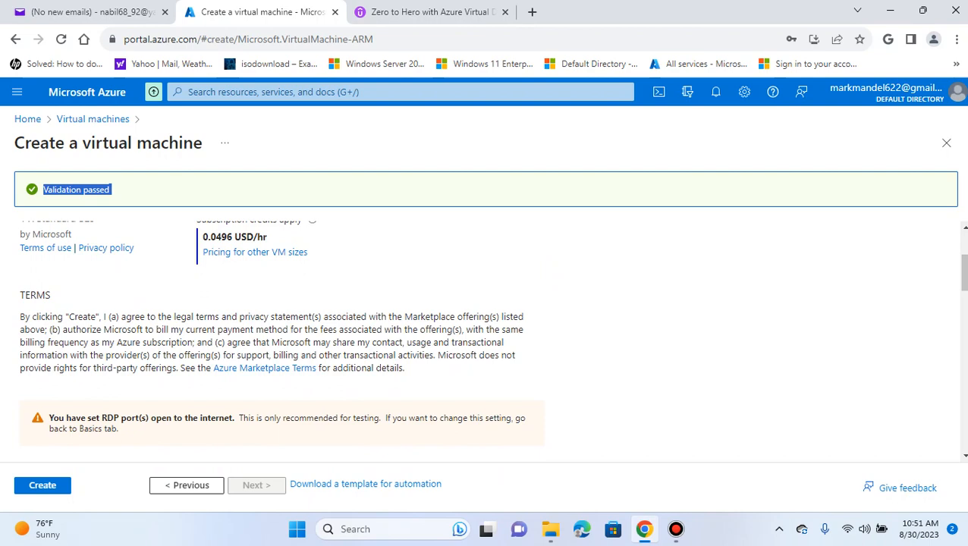
scroll(281, 341, "down", 3)
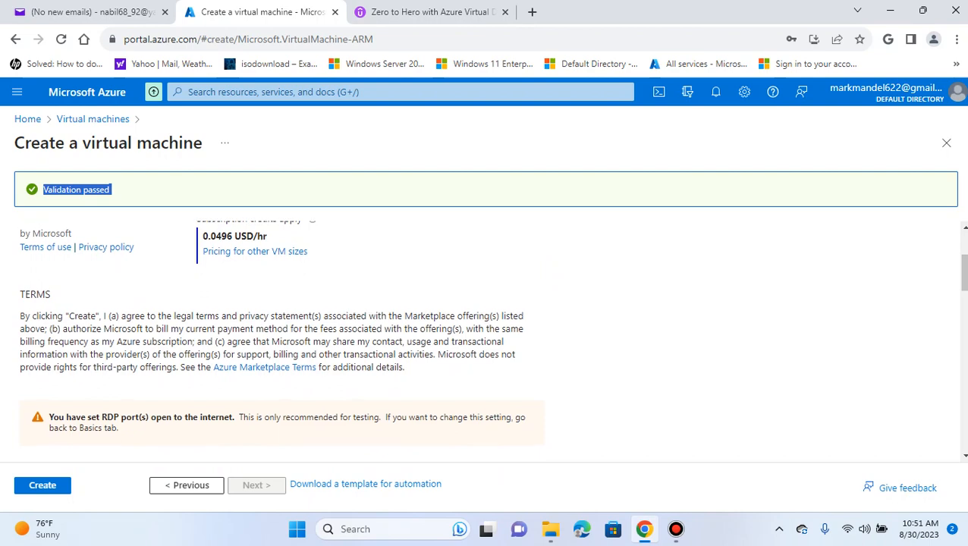
scroll(280, 341, "up", 2)
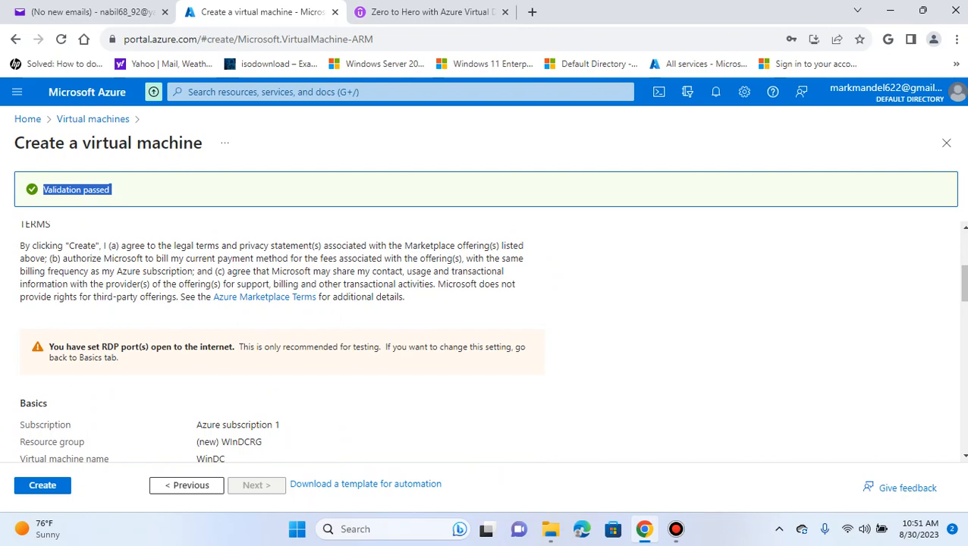
scroll(486, 342, "down", 15)
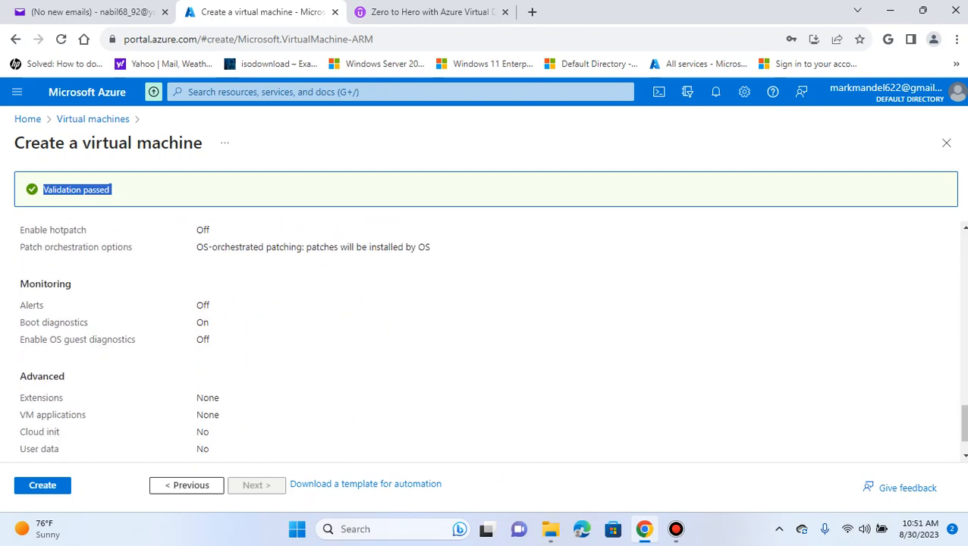
scroll(485, 341, "down", 2)
scroll(485, 341, "up", 12)
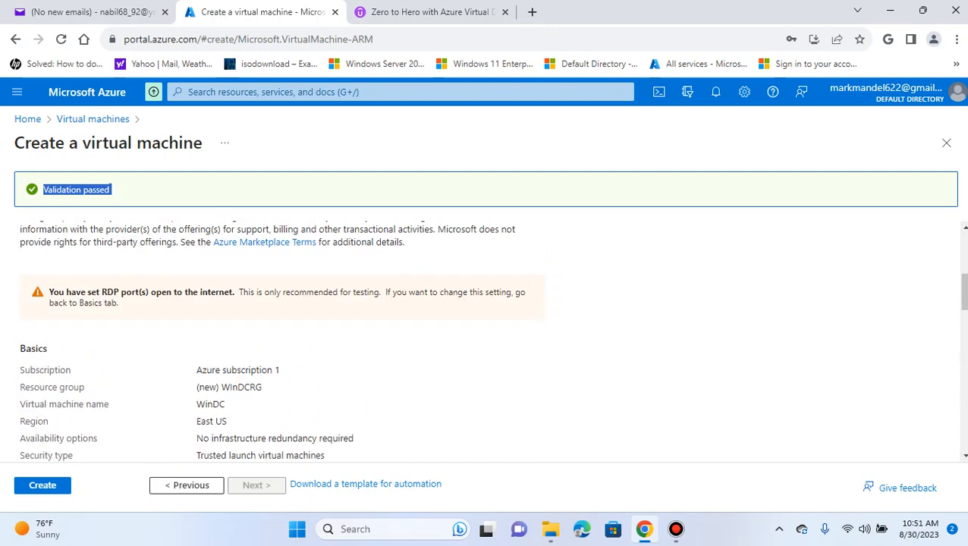
scroll(485, 341, "up", 5)
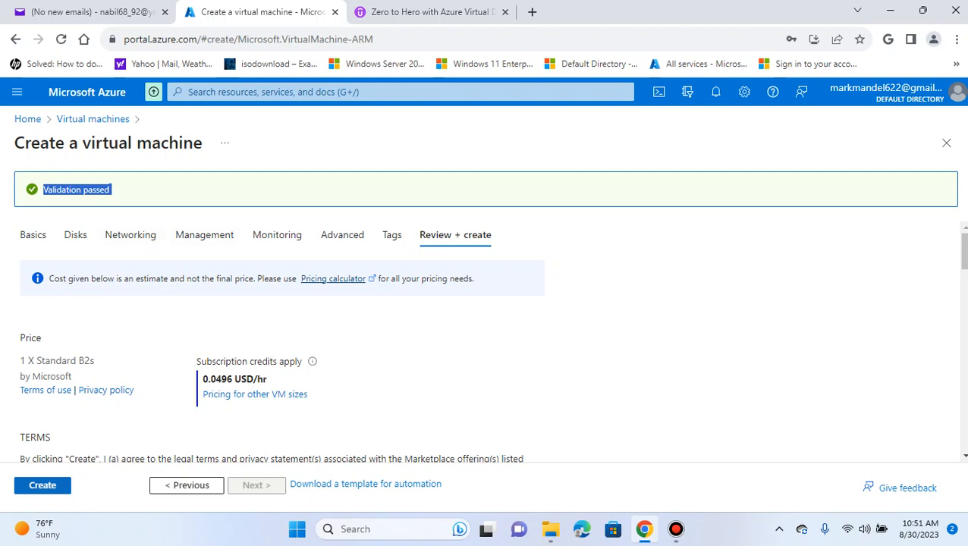
Create the virtual machine and open the WinDC resource once its deployment is complete.
left_click(43, 485)
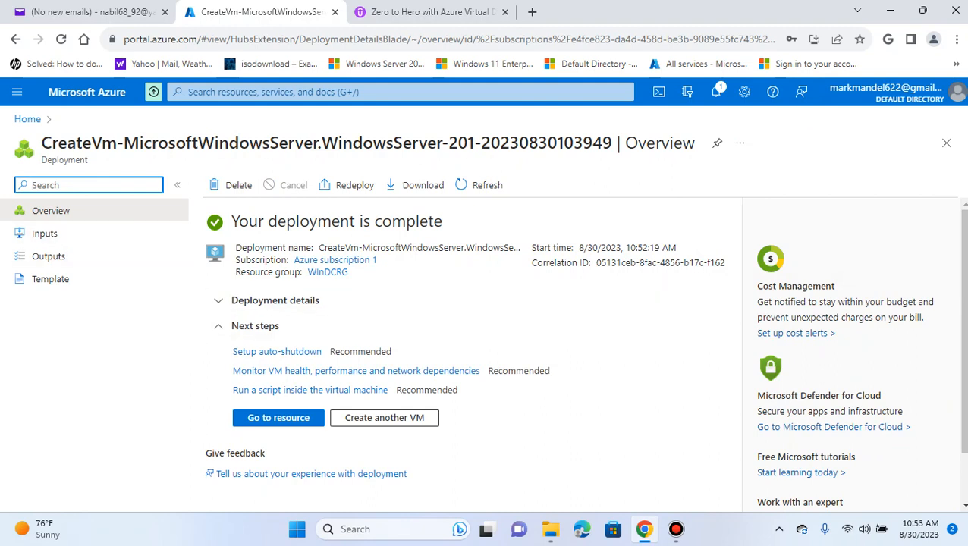
scroll(470, 342, "down", 2)
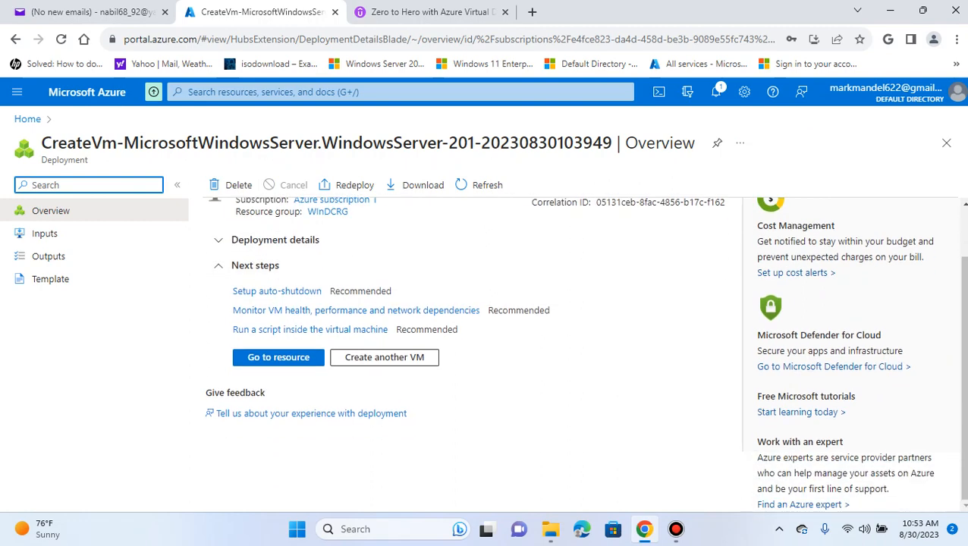
scroll(470, 341, "up", 2)
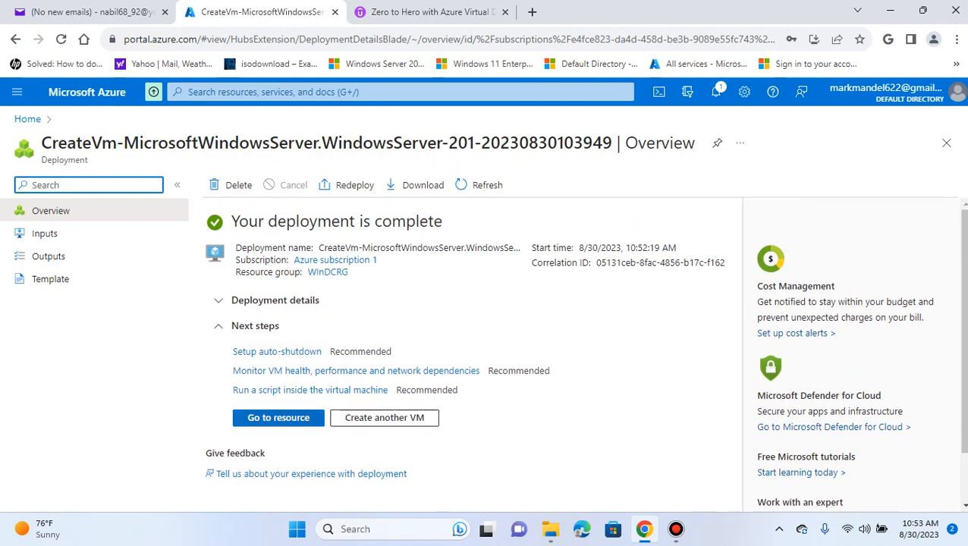
left_click(278, 417)
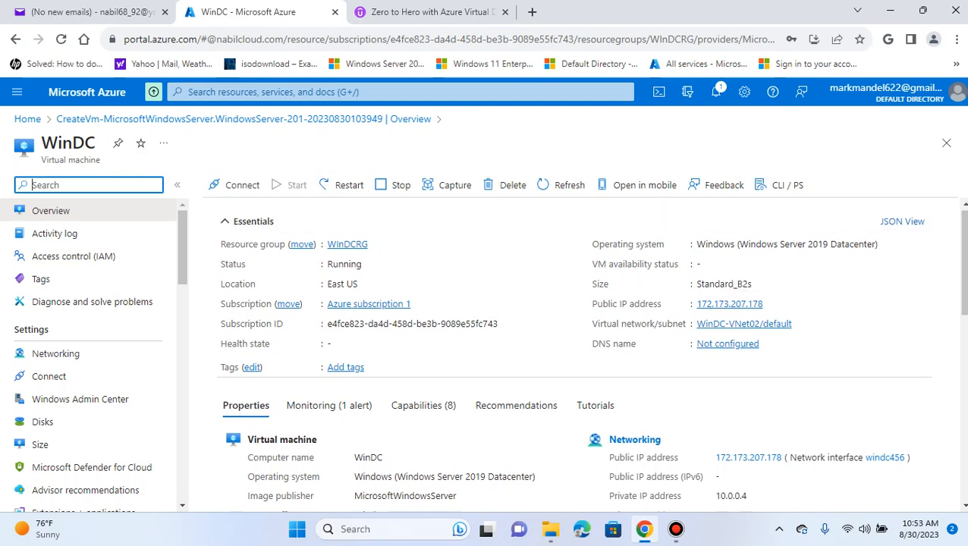
Review WinDC's overview properties, including networking, size, disk and auto-shutdown.
scroll(576, 349, "down", 3)
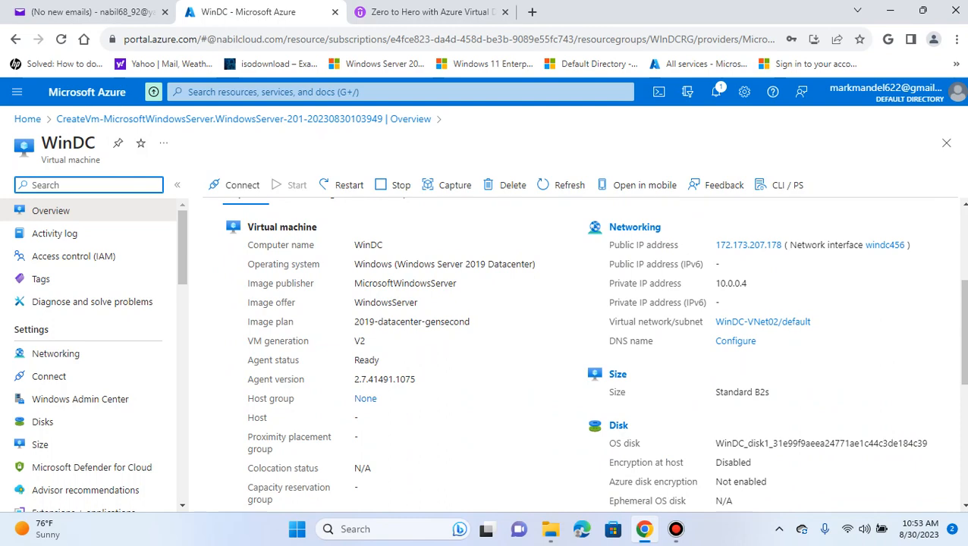
scroll(576, 349, "down", 4)
scroll(577, 349, "up", 3)
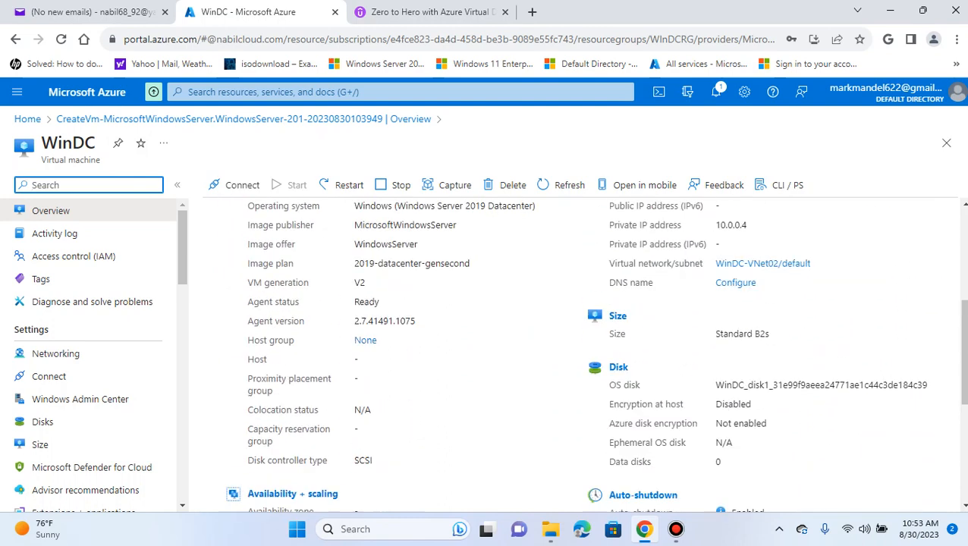
scroll(577, 349, "up", 4)
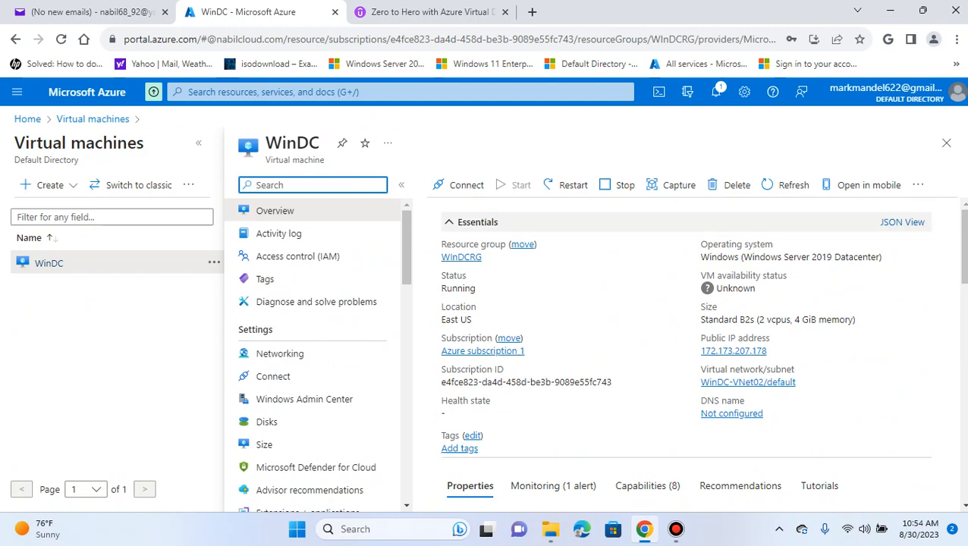
Download WinDC's RDP file through the Native RDP connection option and show it in its folder.
left_click(458, 185)
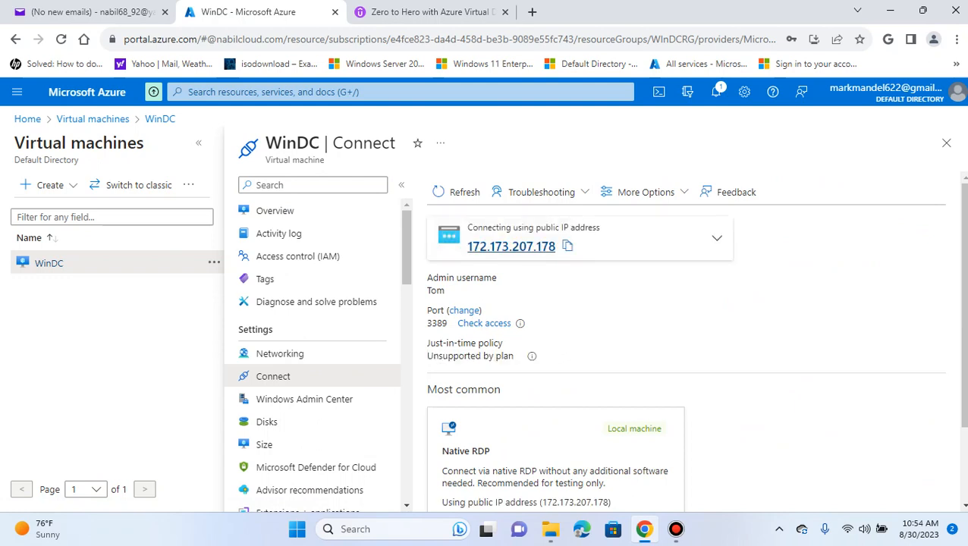
scroll(531, 319, "down", 2)
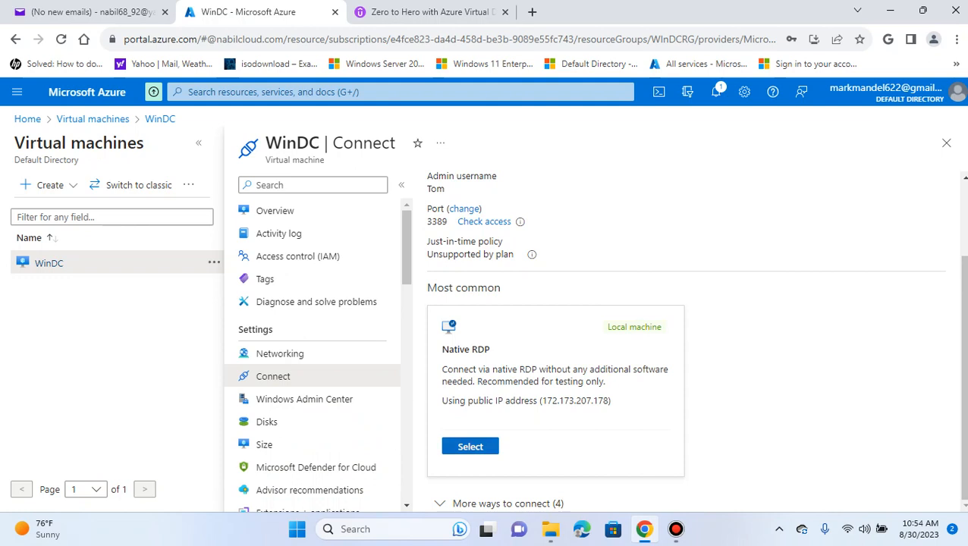
left_click(470, 446)
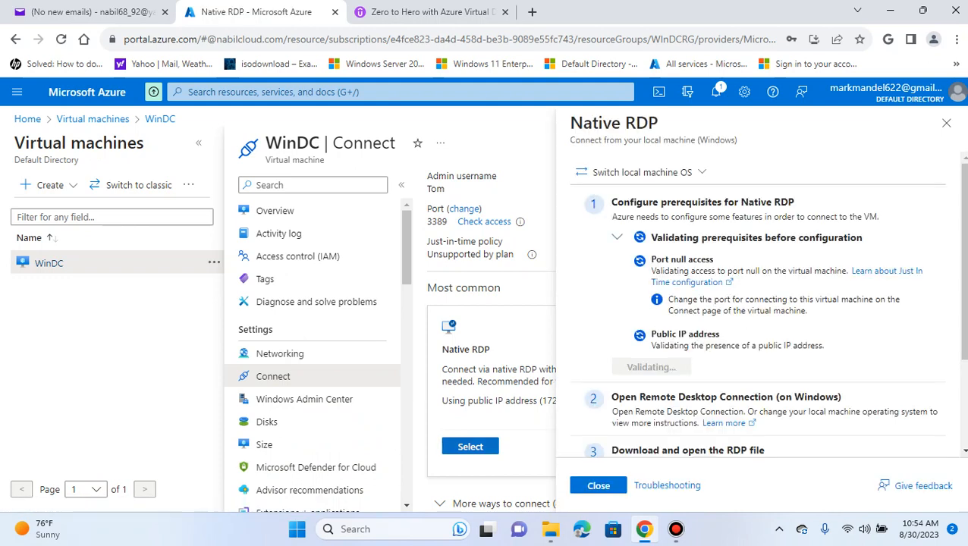
scroll(766, 304, "down", 3)
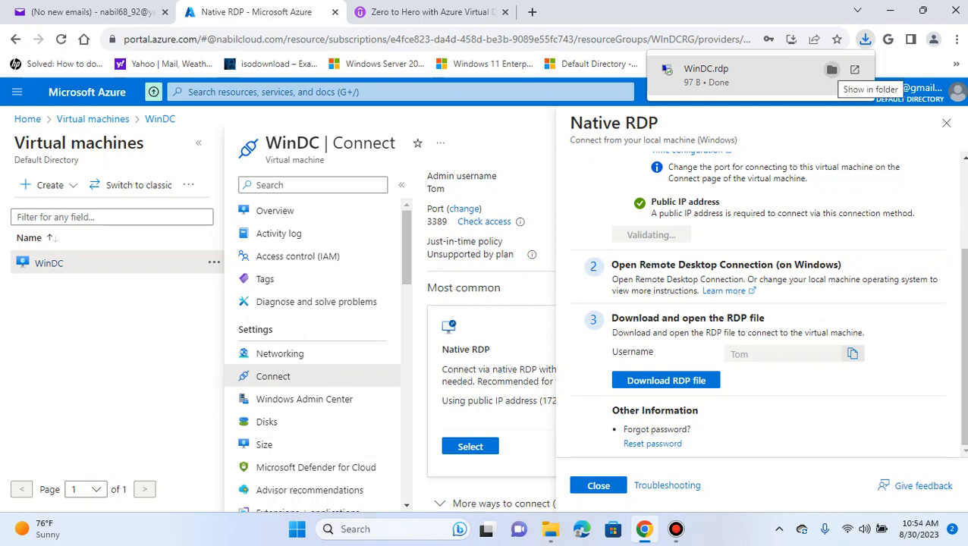
left_click(832, 69)
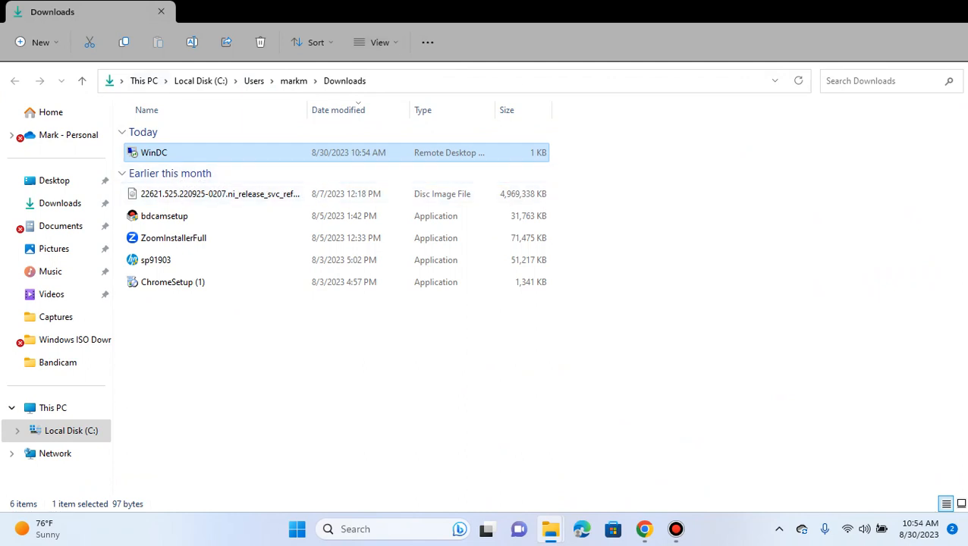
key("F2")
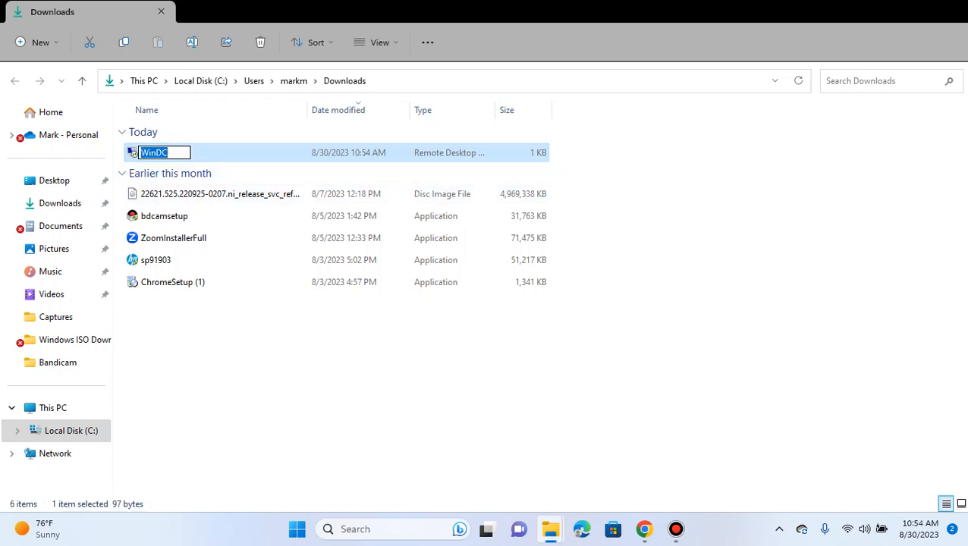
key("super+d")
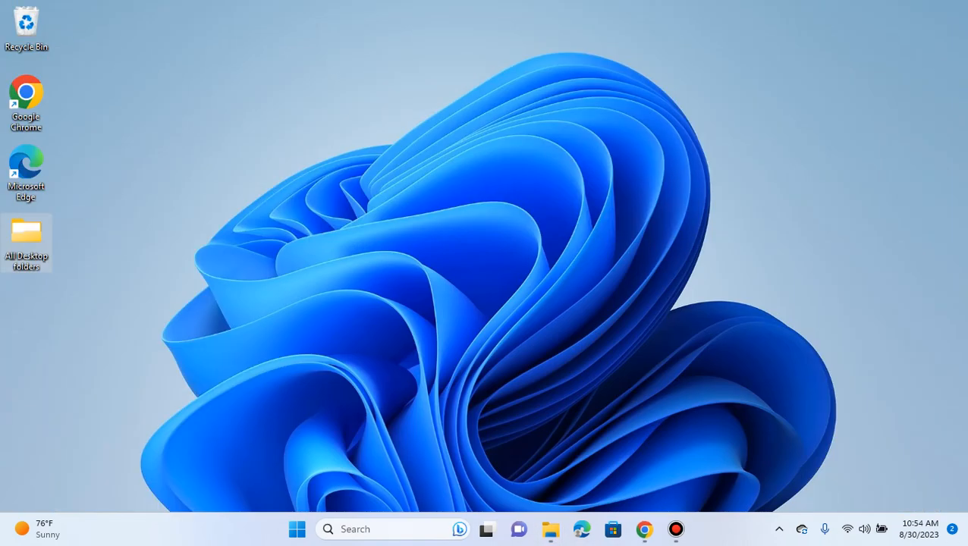
right_click(66, 101)
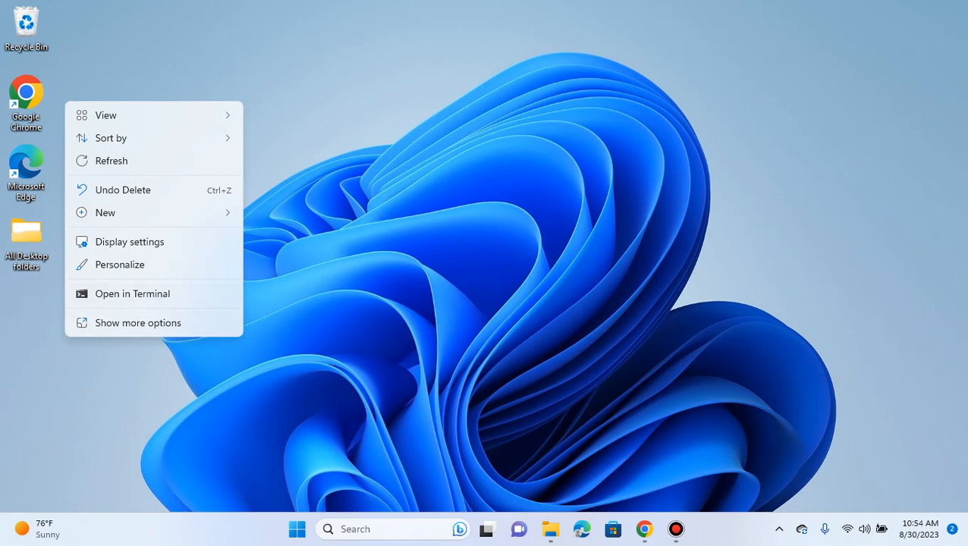
left_click(115, 322)
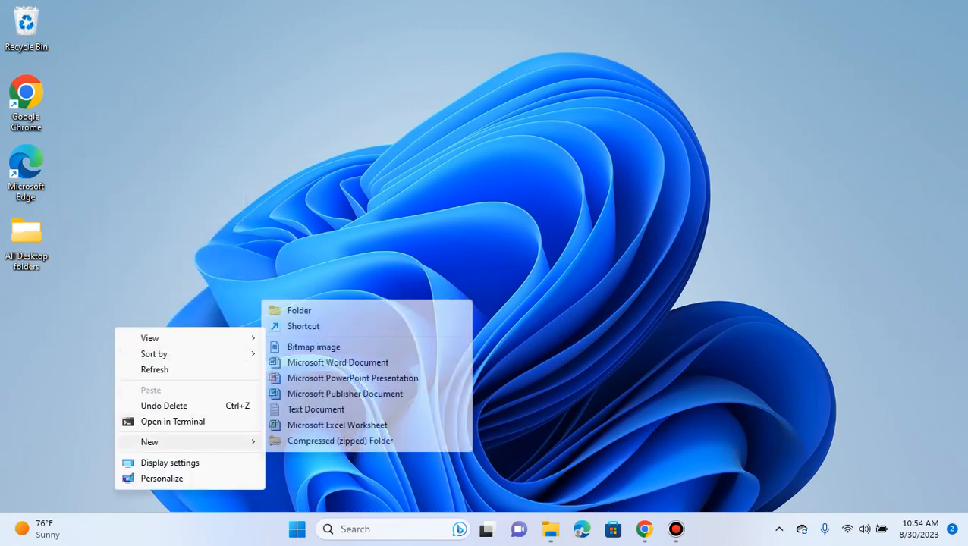
left_click(162, 478)
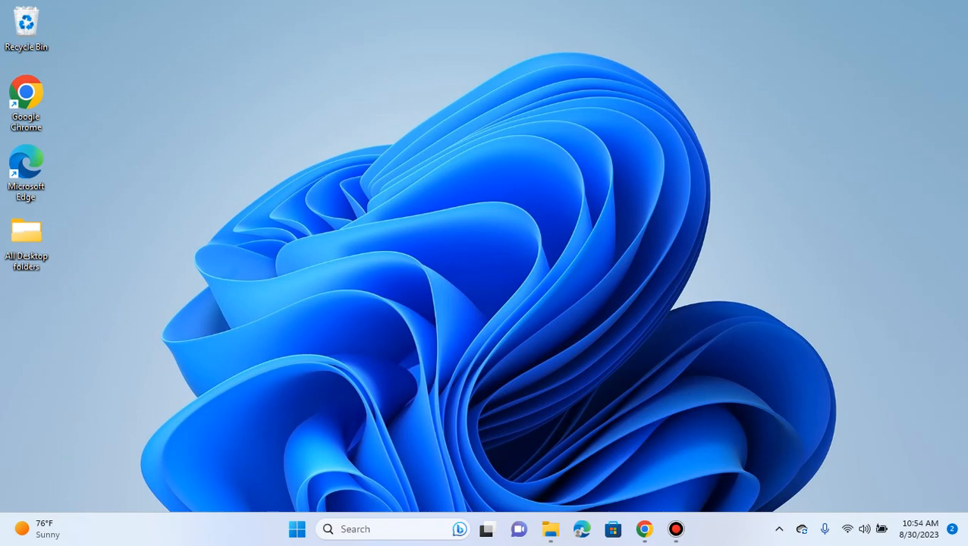
right_click(48, 127)
left_click(121, 348)
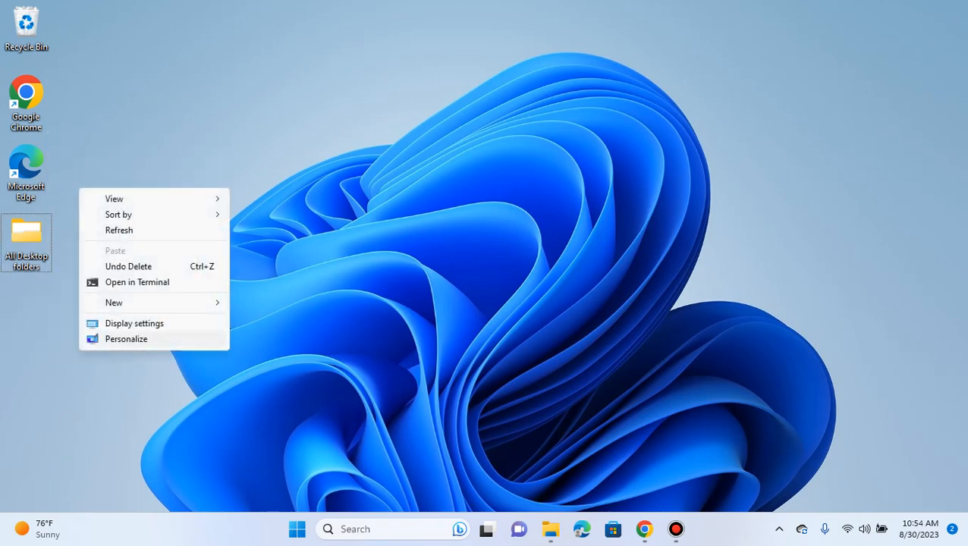
key("Escape")
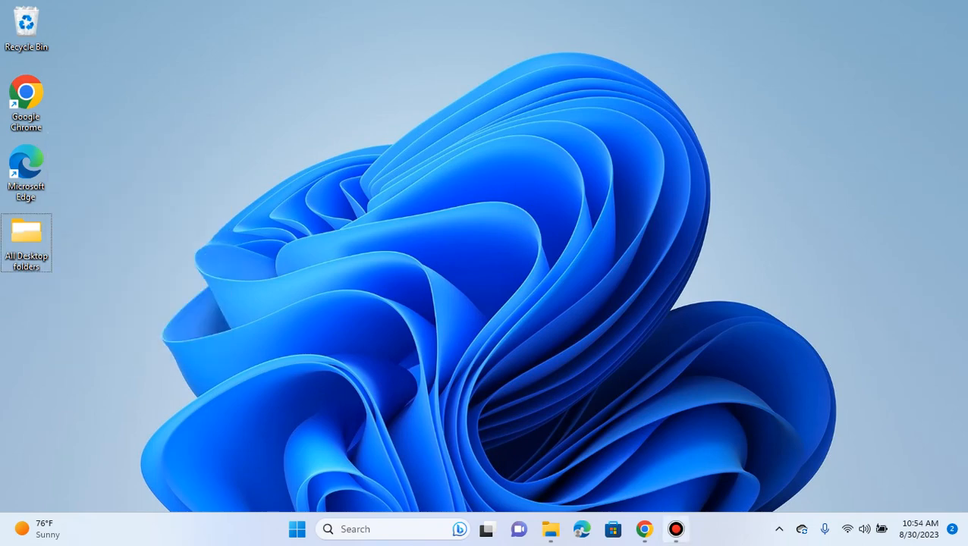
Switch to Chrome, show the downloaded WinDC.rdp in its folder, move it onto the desktop and close File Explorer.
left_click(644, 528)
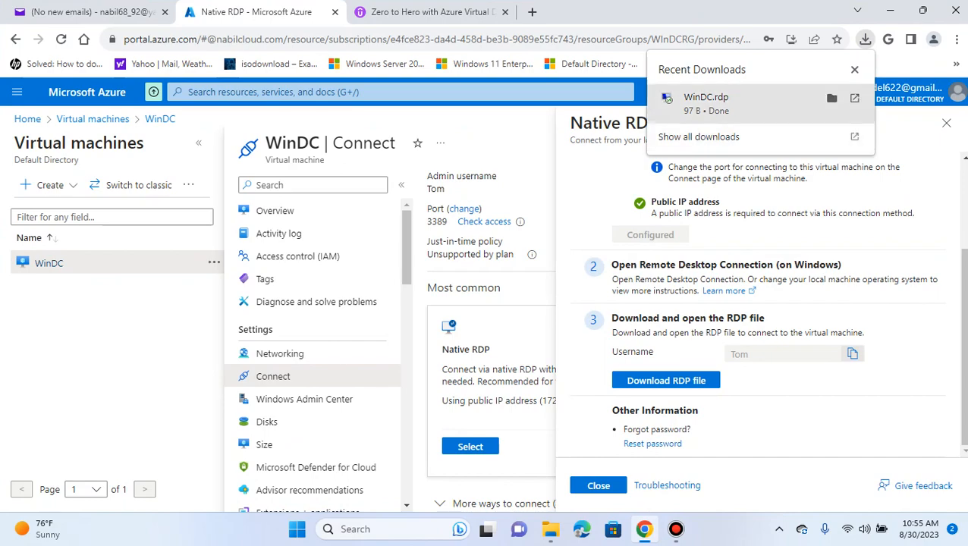
left_click(829, 98)
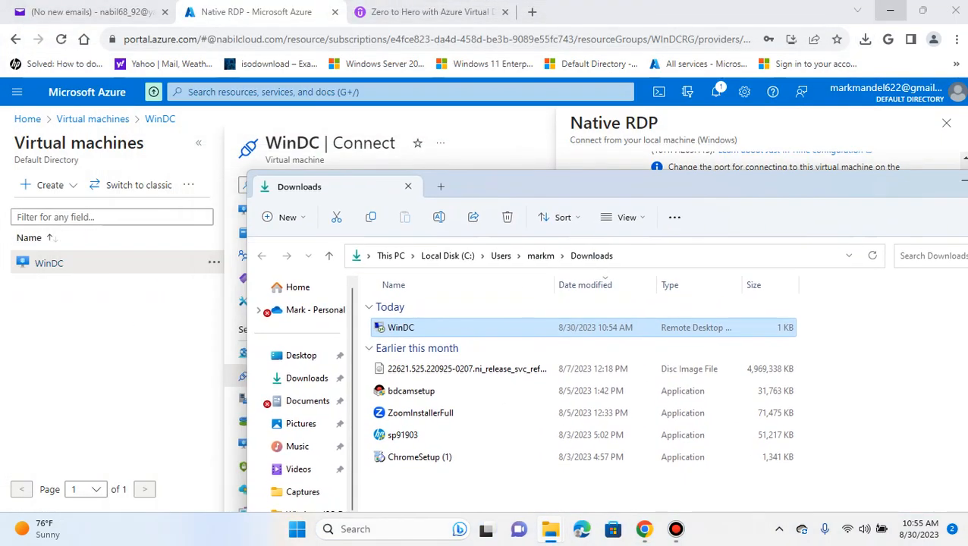
key("super+Home")
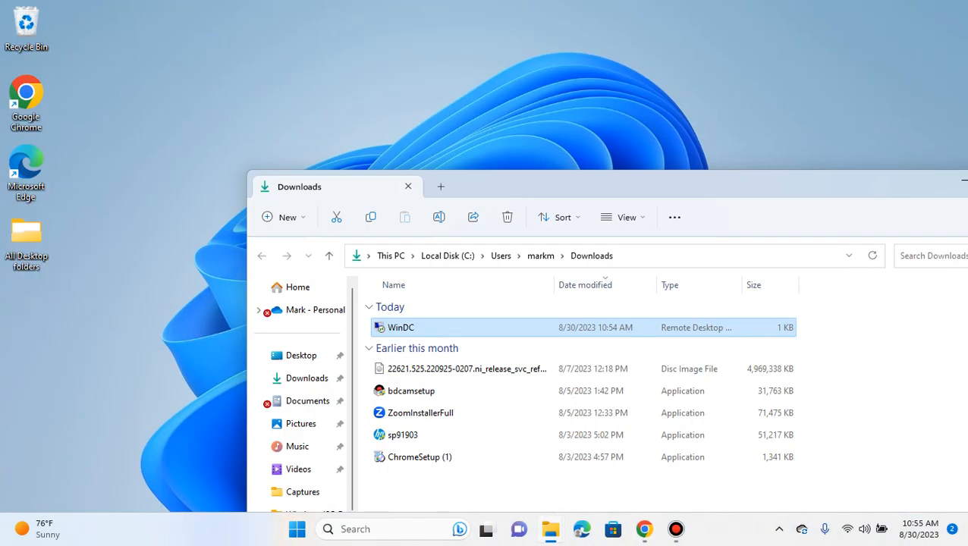
left_click_drag(400, 327, 26, 307)
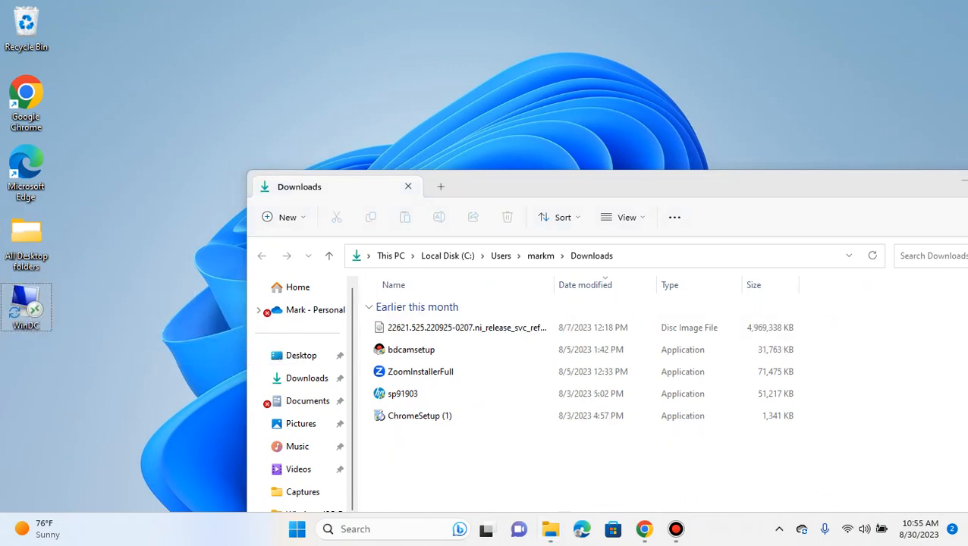
left_click_drag(788, 186, 540, 179)
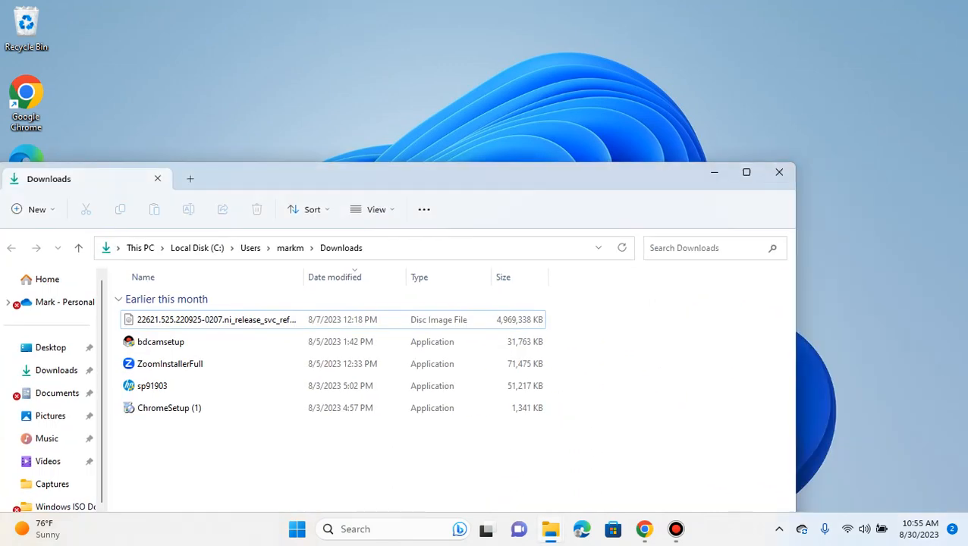
left_click(777, 172)
Return to the Azure portal in Chrome, close the Native RDP pane and reopen WinDC's overview from the virtual machines list.
left_click(644, 529)
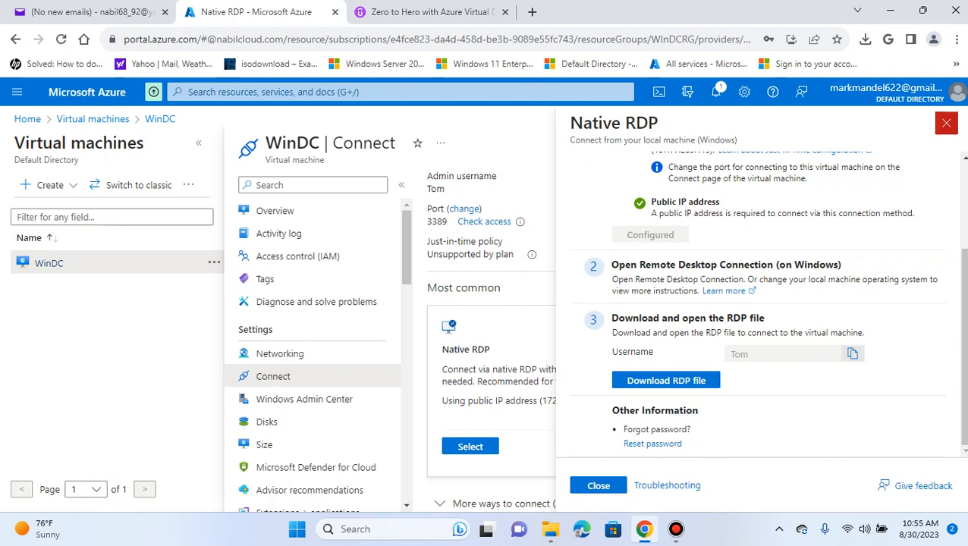
left_click(946, 123)
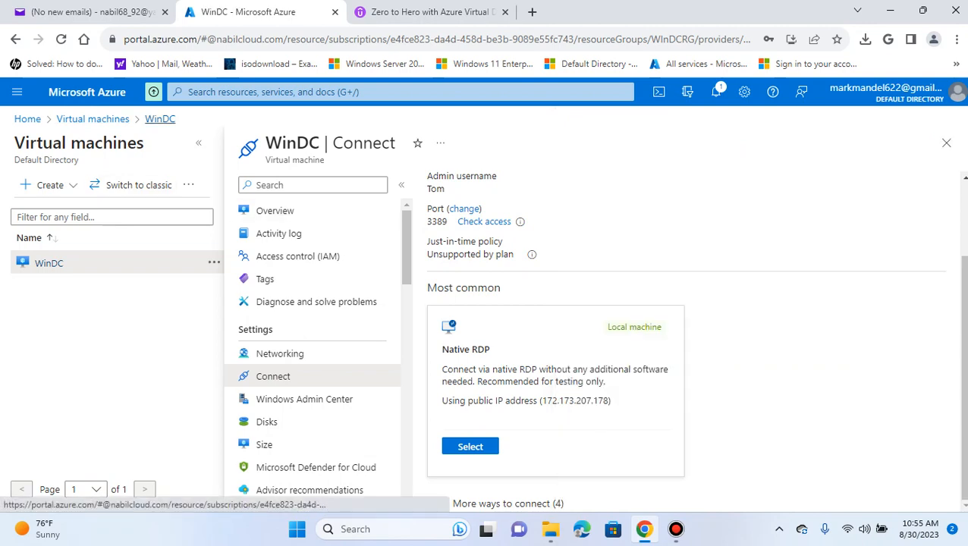
left_click(93, 119)
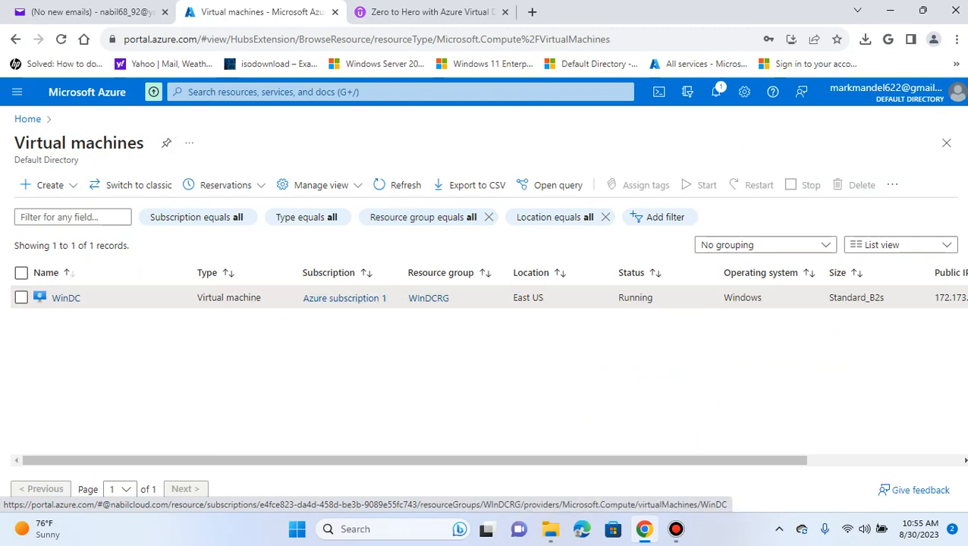
left_click(66, 297)
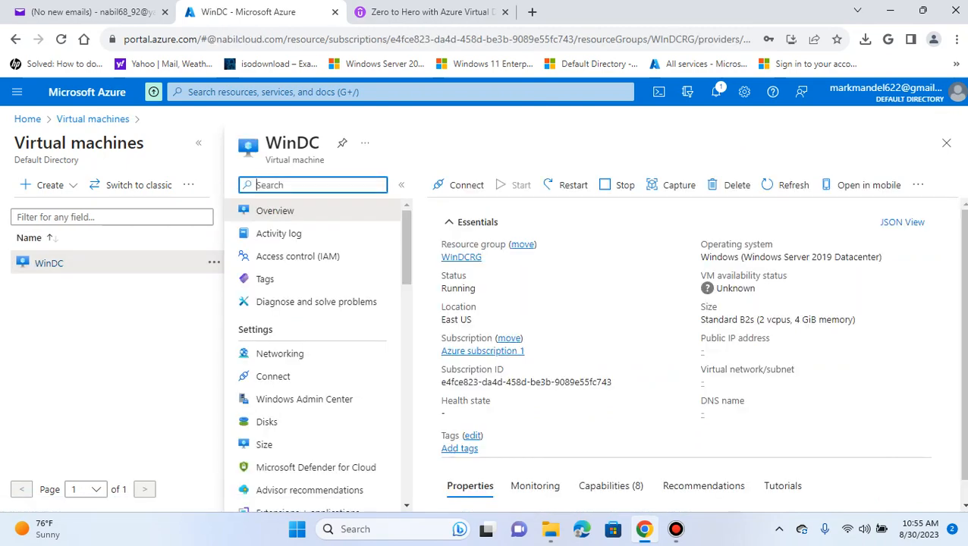
Open the WinDC remote desktop file on the desktop and agree to connect despite the unknown publisher.
left_click(890, 11)
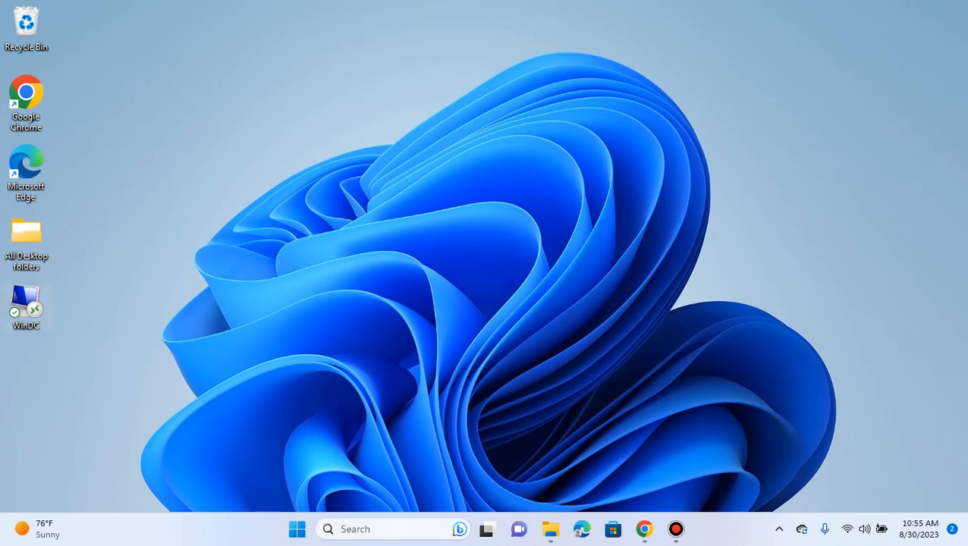
double_click(26, 307)
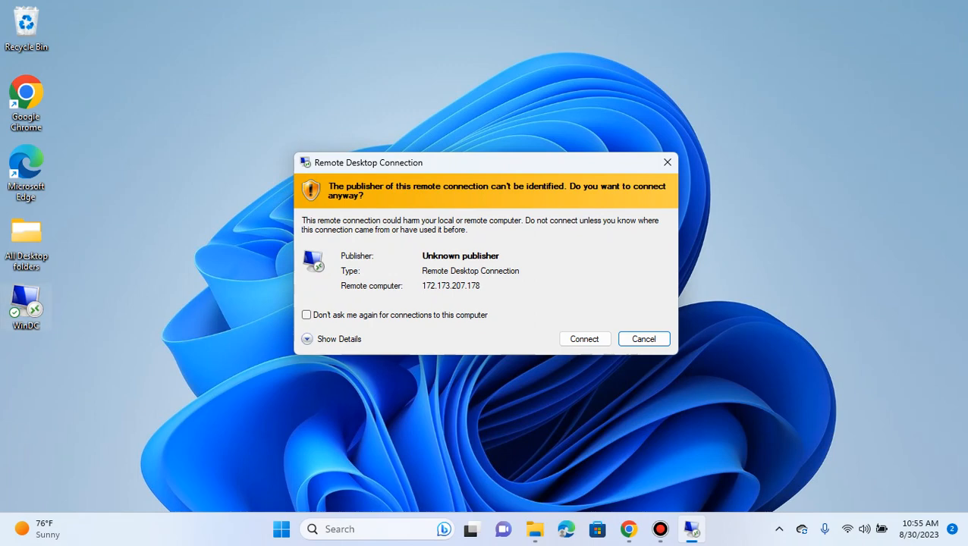
left_click(584, 339)
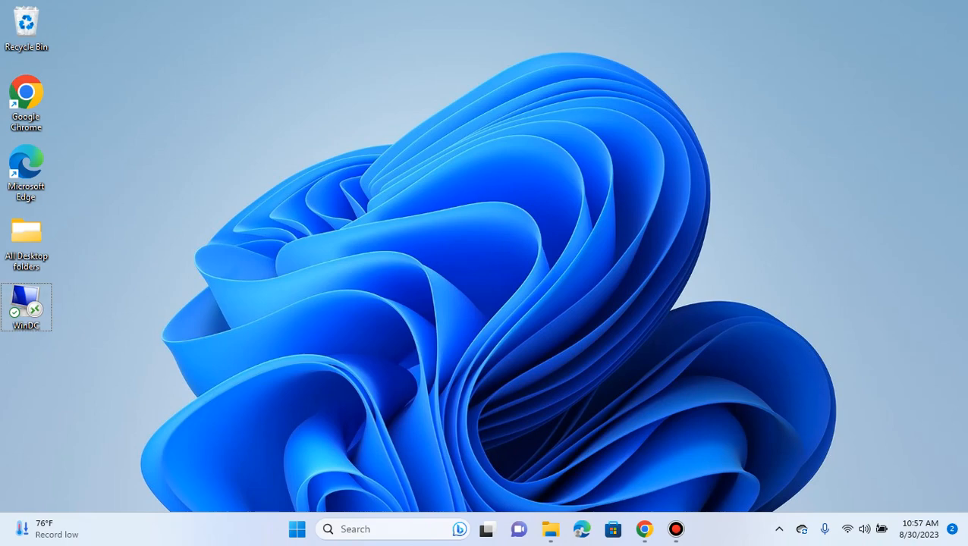
key("Return")
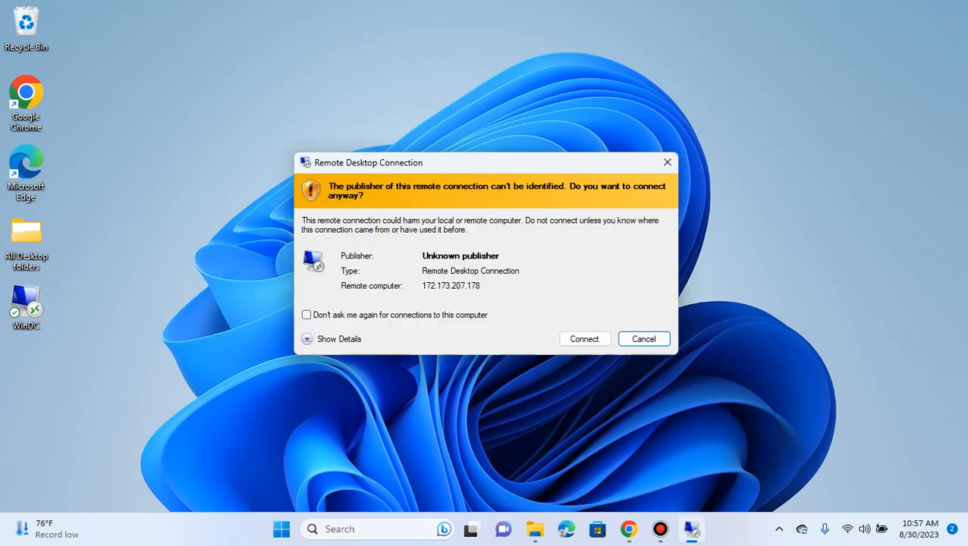
left_click(584, 339)
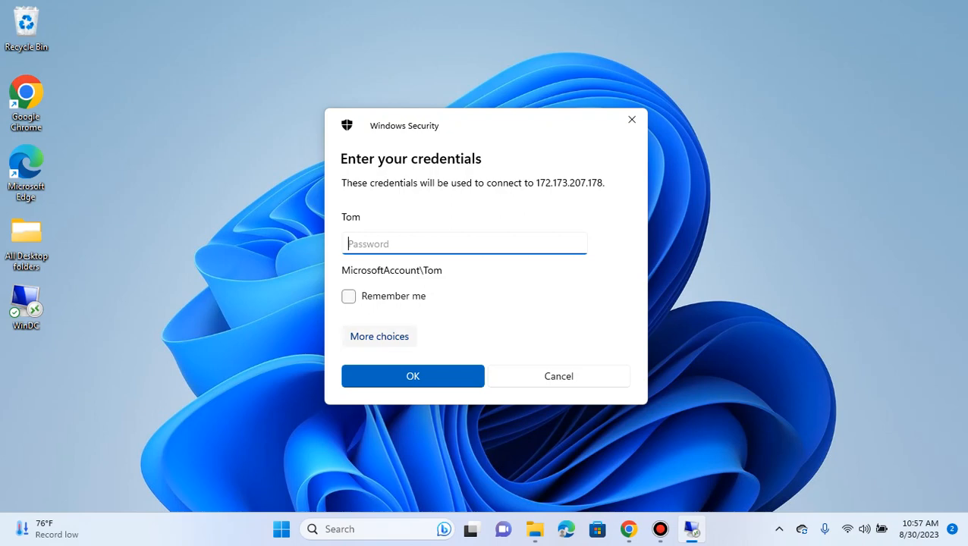
left_click(380, 336)
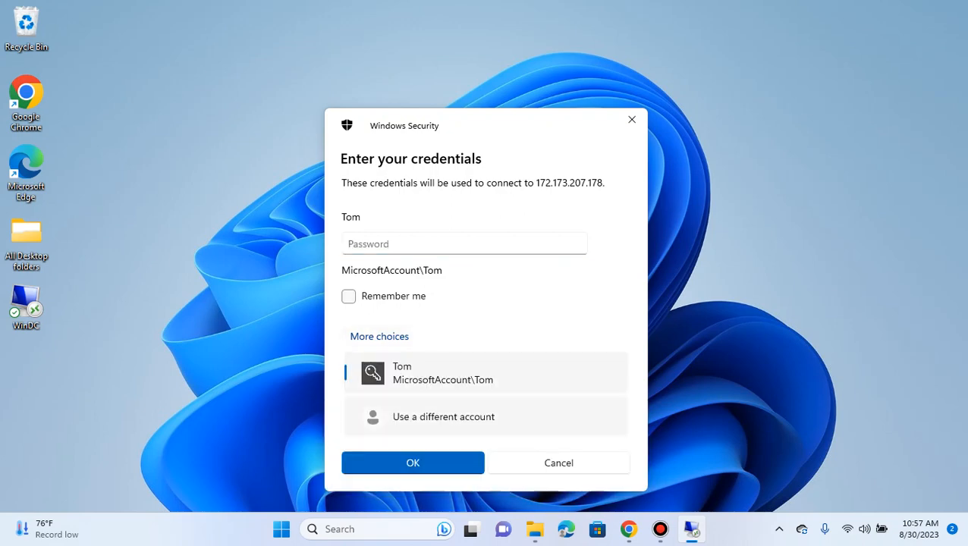
left_click(465, 243)
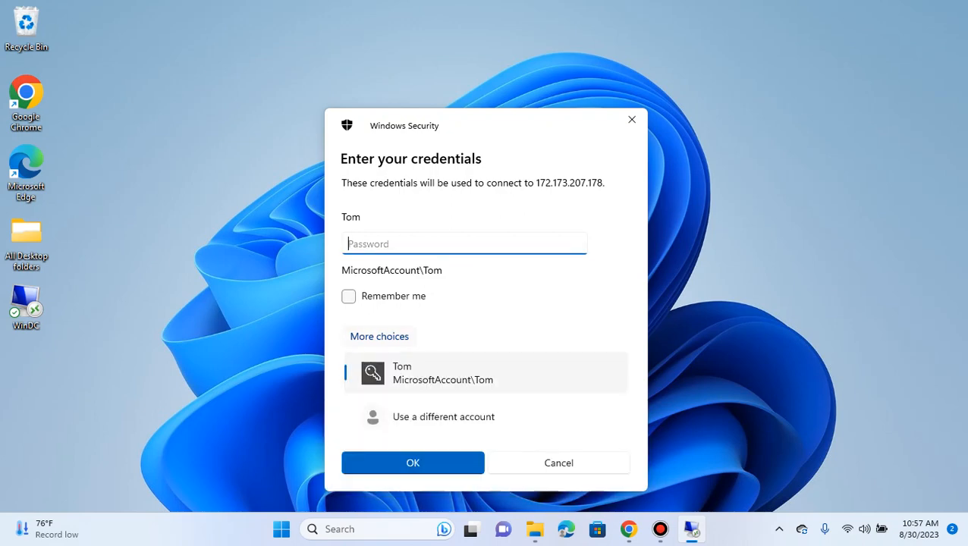
left_click(379, 336)
Enter the administrator account's password and accept the untrusted certificate to connect to WinDC.
left_click(465, 243)
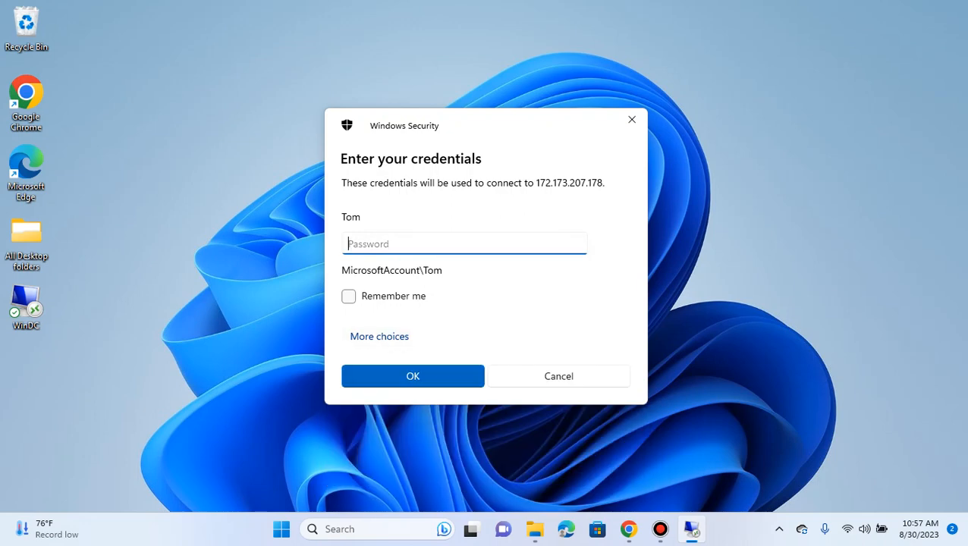
type("••••••••••••")
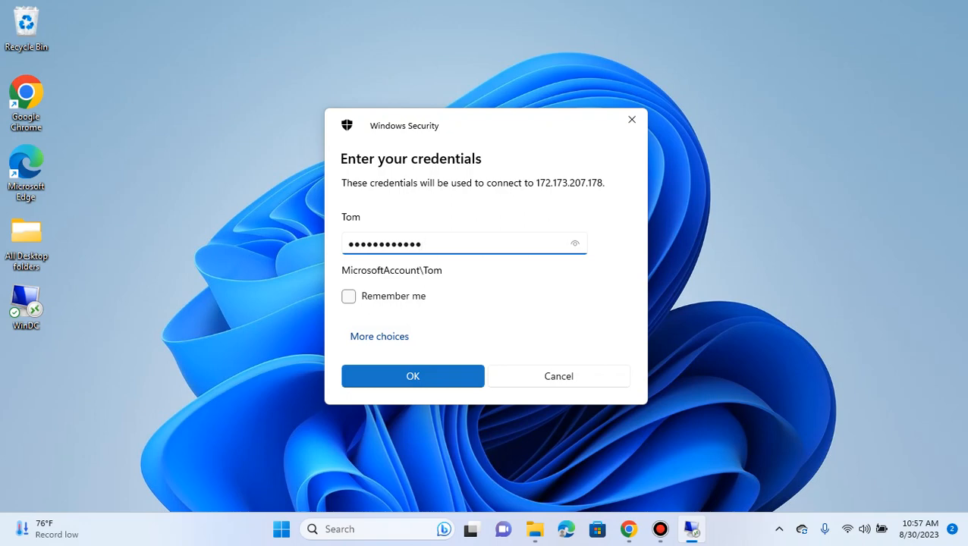
key("Return")
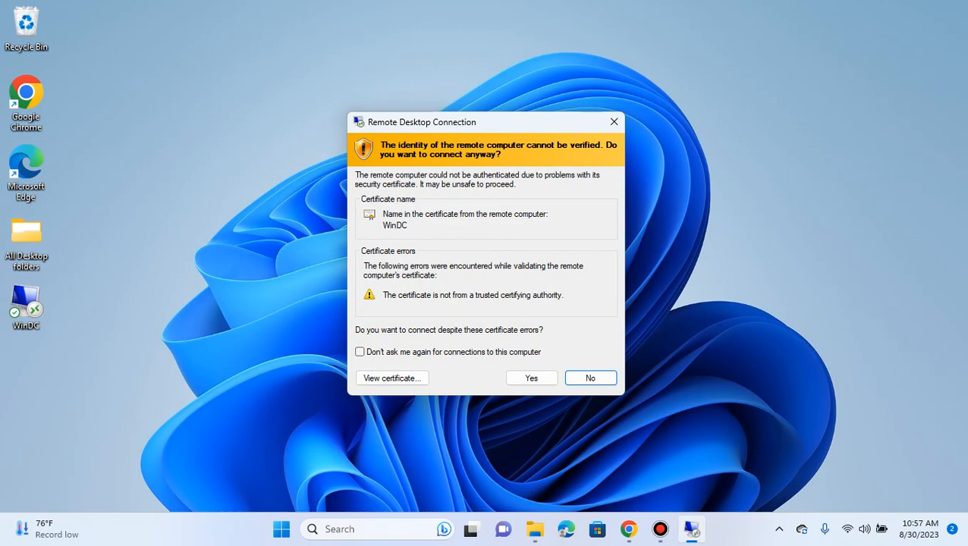
left_click(531, 378)
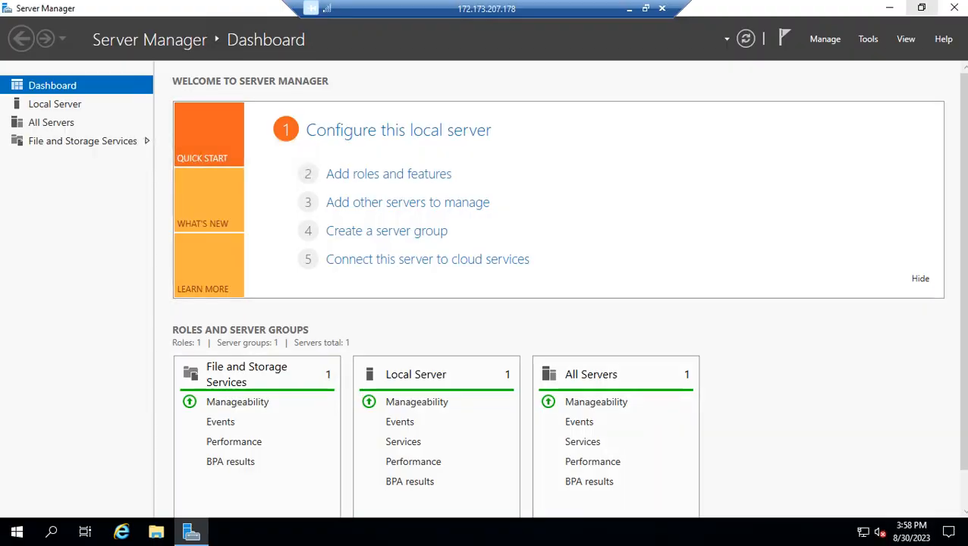
left_click(921, 7)
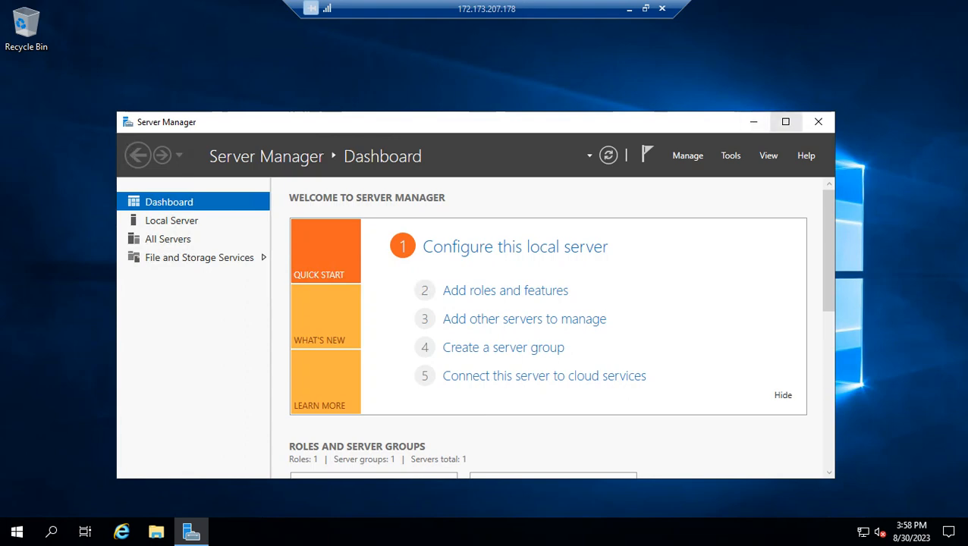
left_click(785, 121)
right_click(199, 8)
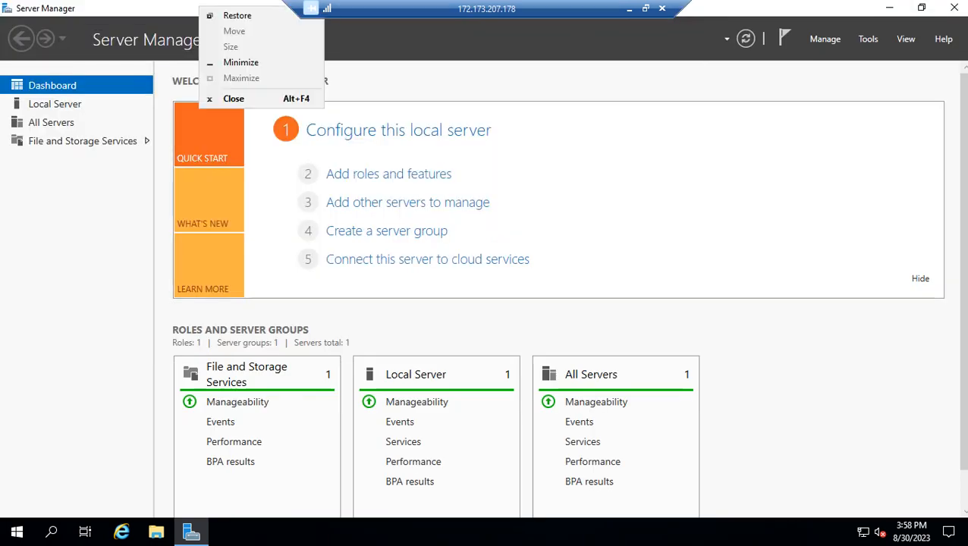
key("Escape")
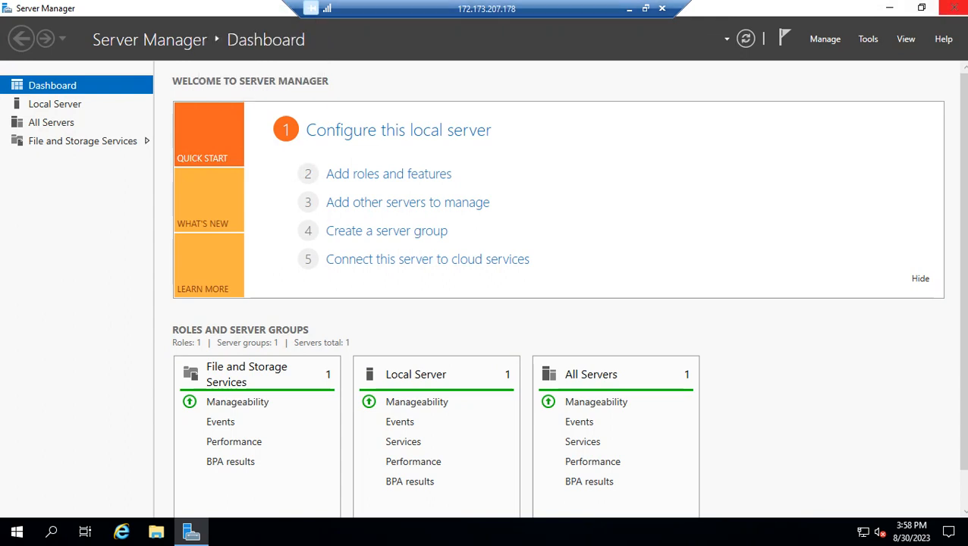
Restore Server Manager to a smaller window over the WinDC desktop and maximize it again.
left_click(921, 7)
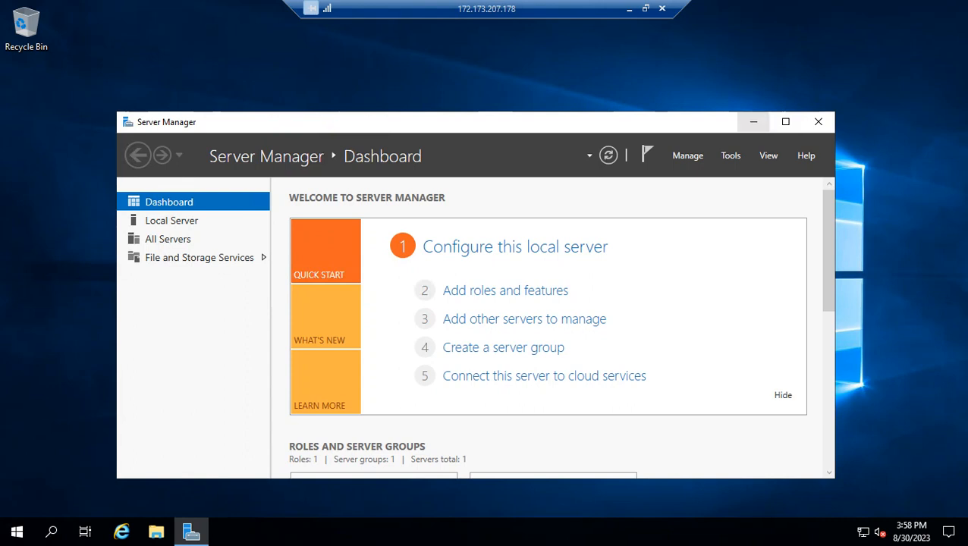
right_click(713, 13)
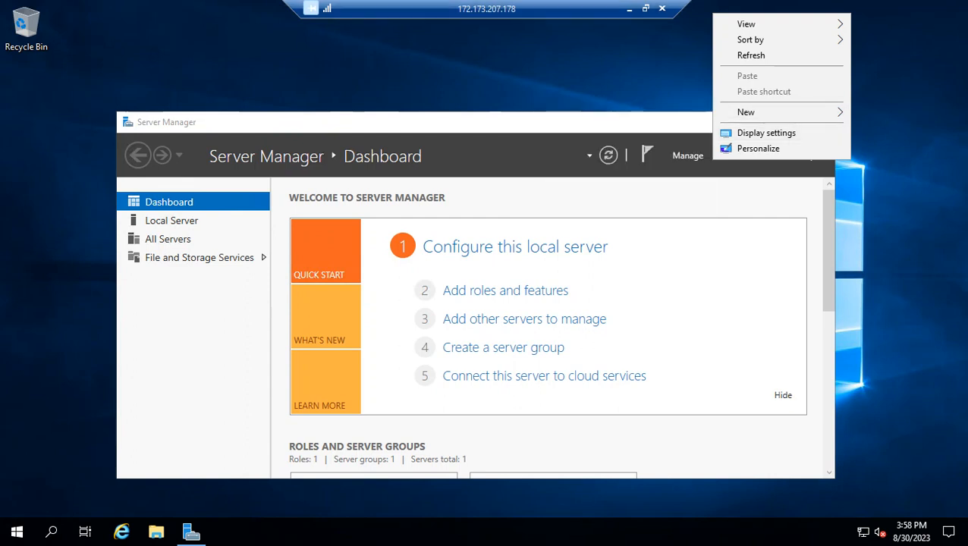
key("Escape")
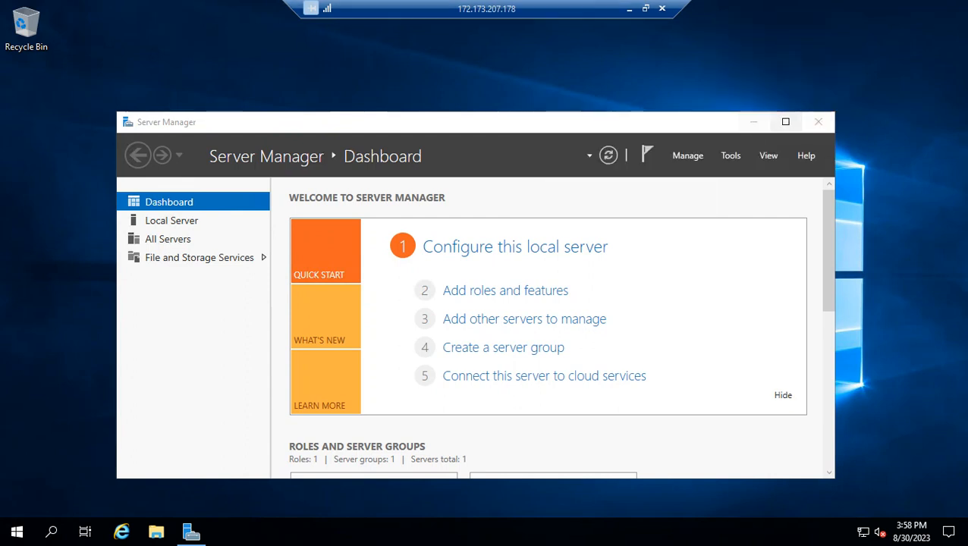
left_click(783, 122)
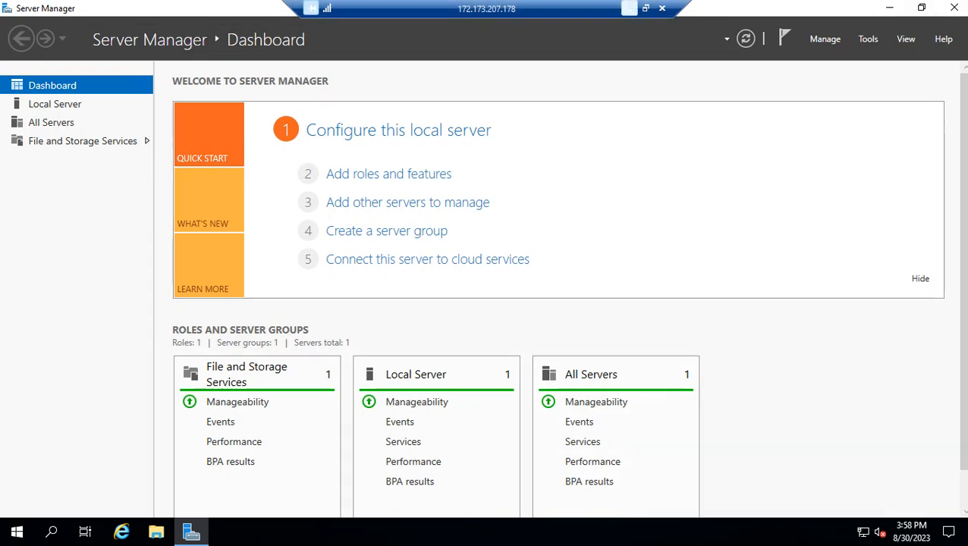
Minimize the WinDC session to the local desktop, check the Bandicam recorder and bring the remote session back.
left_click(629, 8)
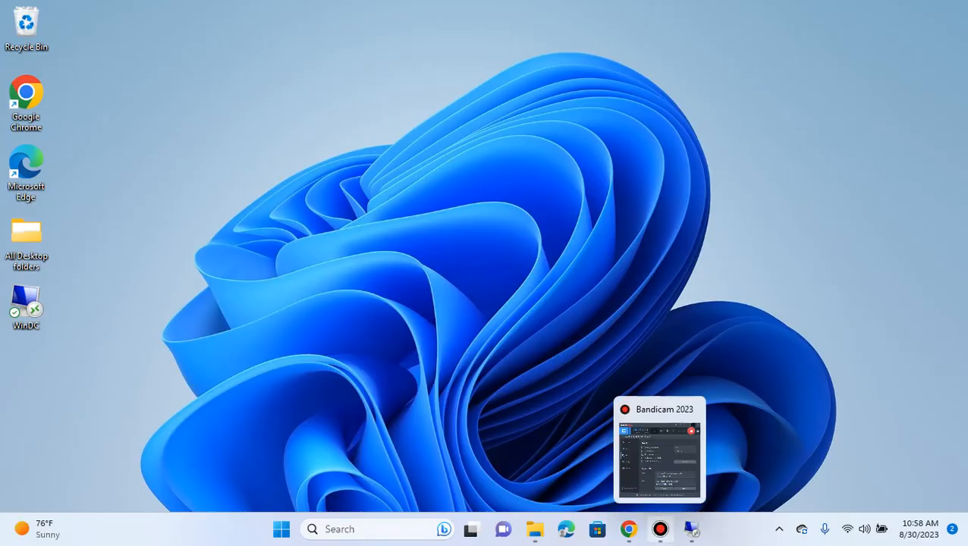
left_click(660, 528)
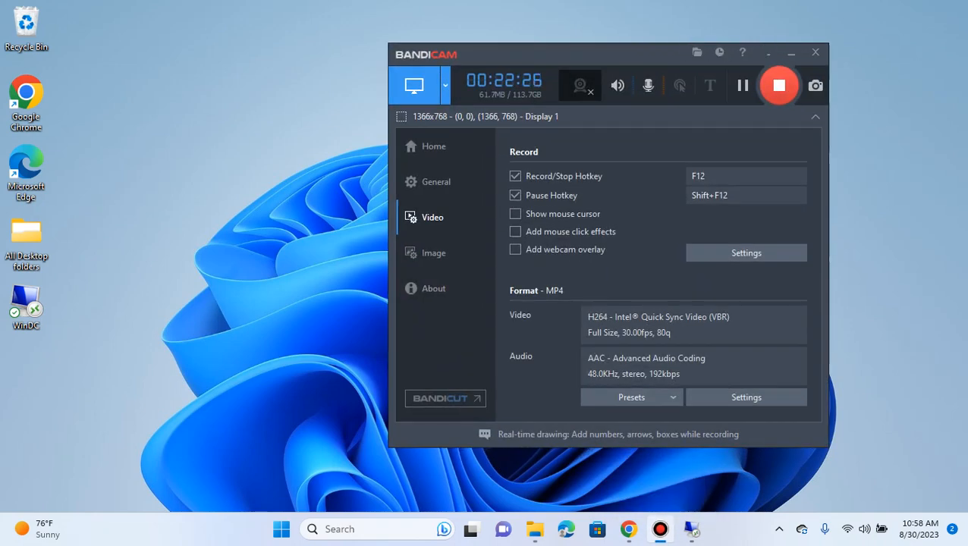
left_click(691, 528)
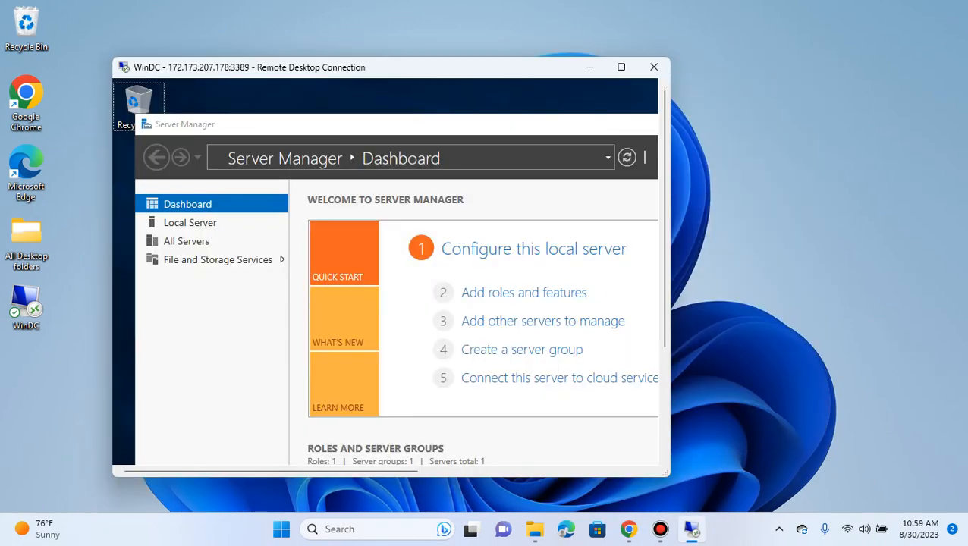
mouse_move(660, 529)
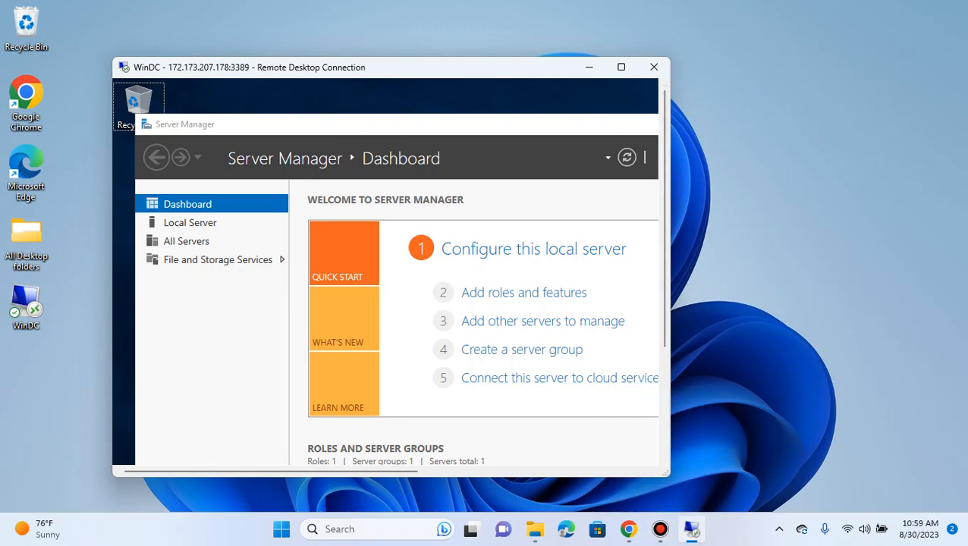
Reposition the WinDC remote desktop window on the local desktop and shift Server Manager leftwards inside it.
left_click_drag(456, 68, 495, 52)
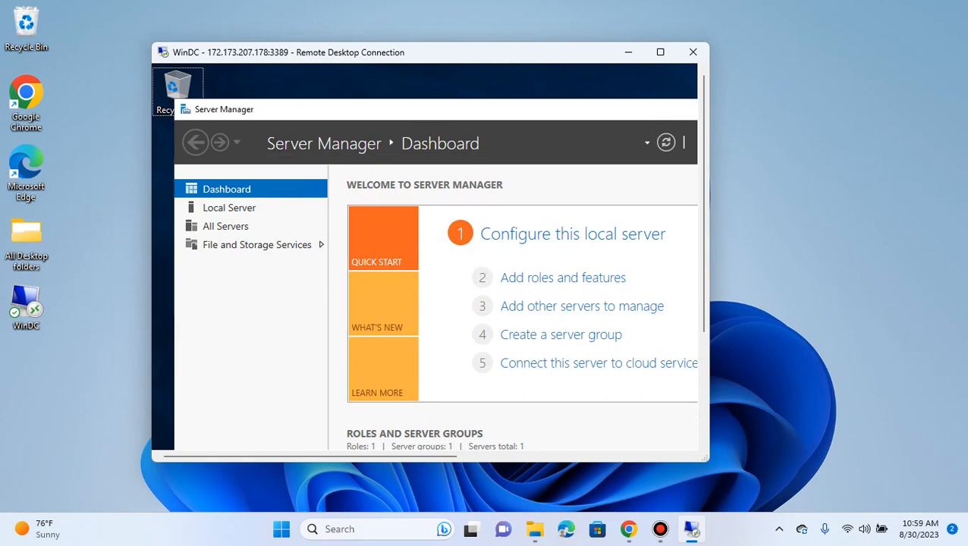
left_click_drag(485, 109, 328, 109)
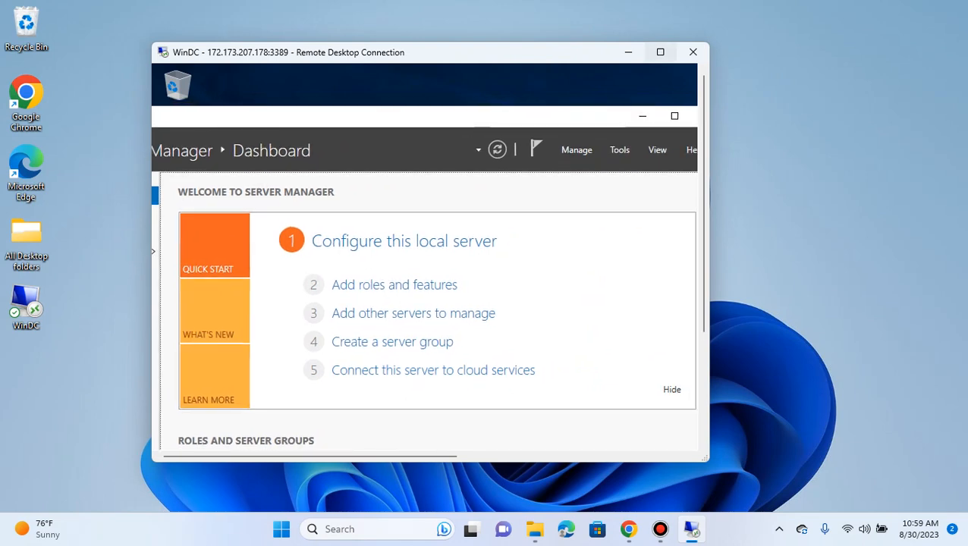
Switch the WinDC remote session between full screen and windowed view twice, ending in the windowed view.
left_click(660, 52)
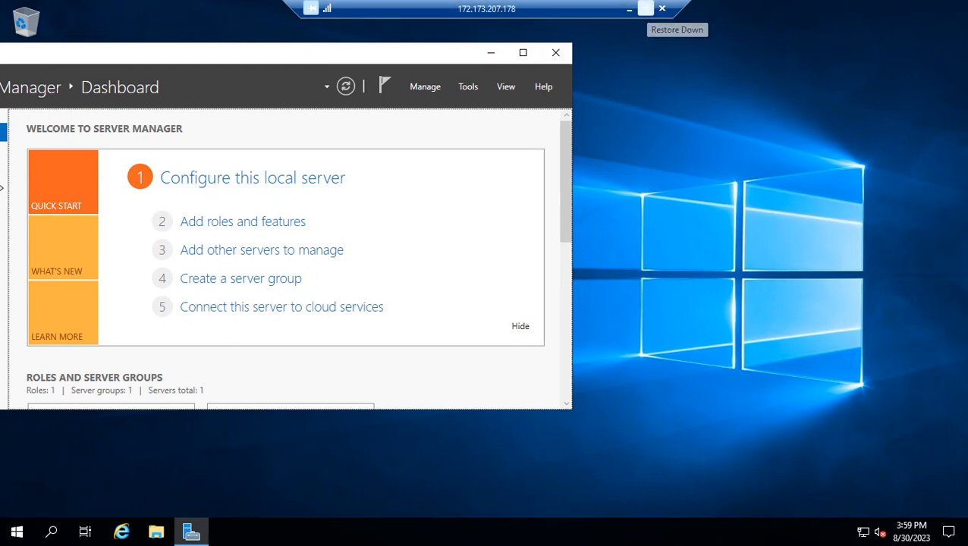
left_click(646, 8)
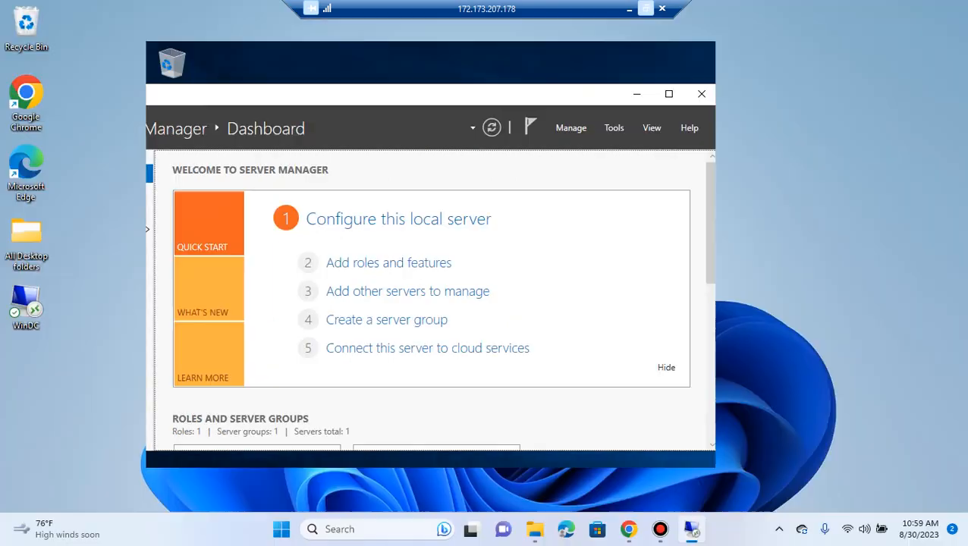
left_click(660, 52)
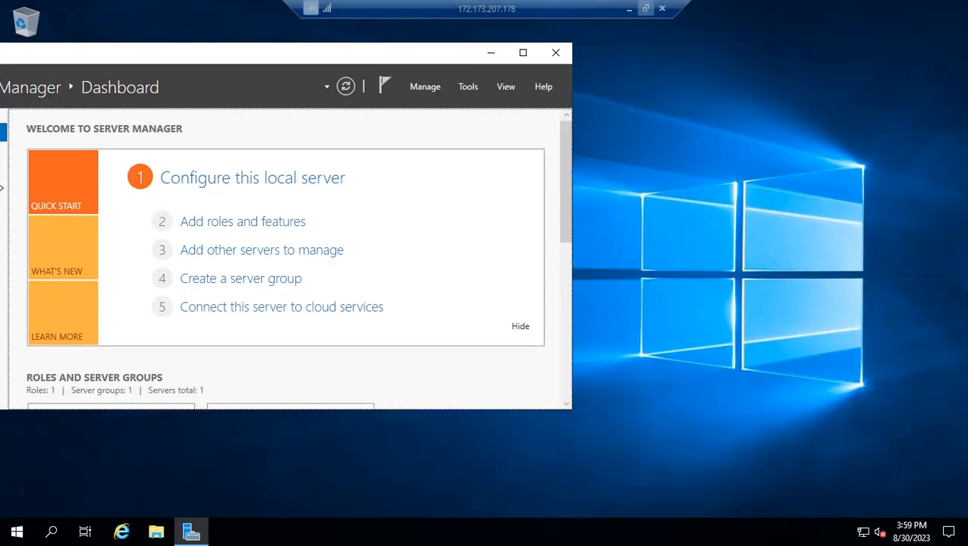
left_click(646, 8)
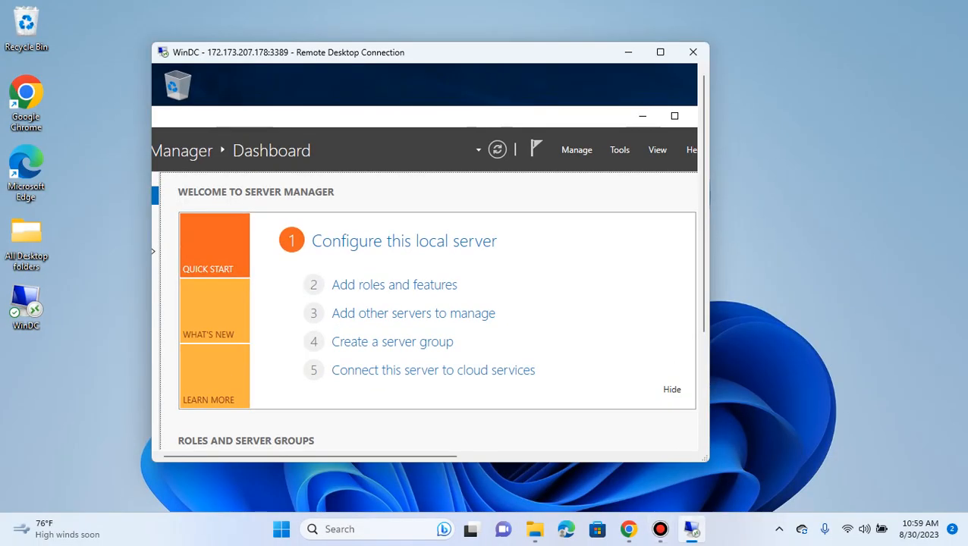